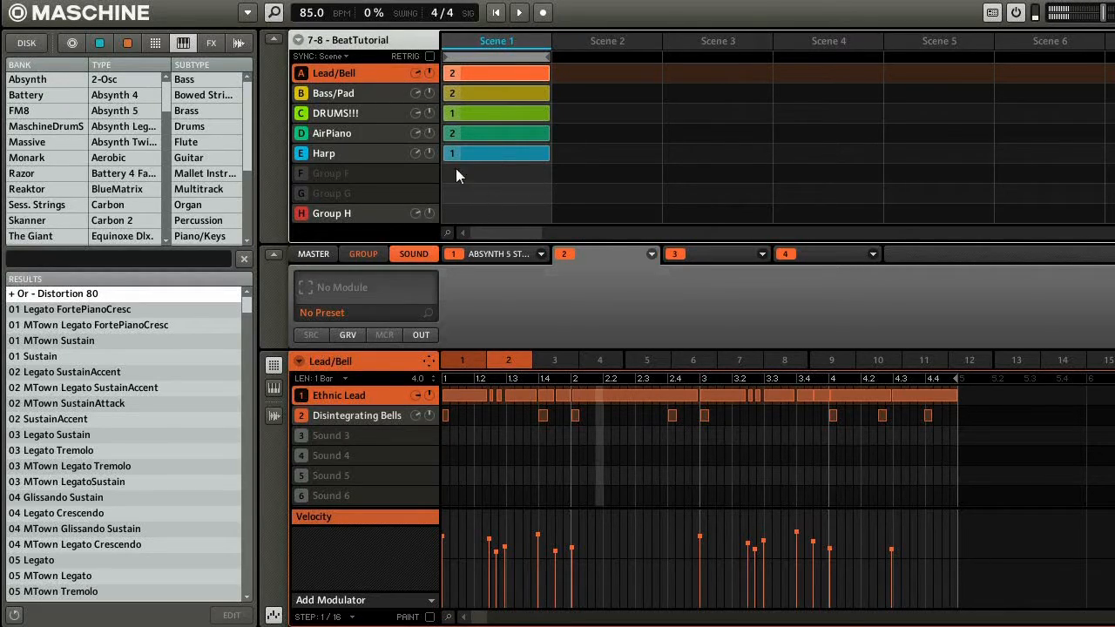
Step: Mute all the other instrument groups and play the Lead/Bell pattern to check its two sounds together
left_click(301, 132)
left_click(306, 153)
key("space")
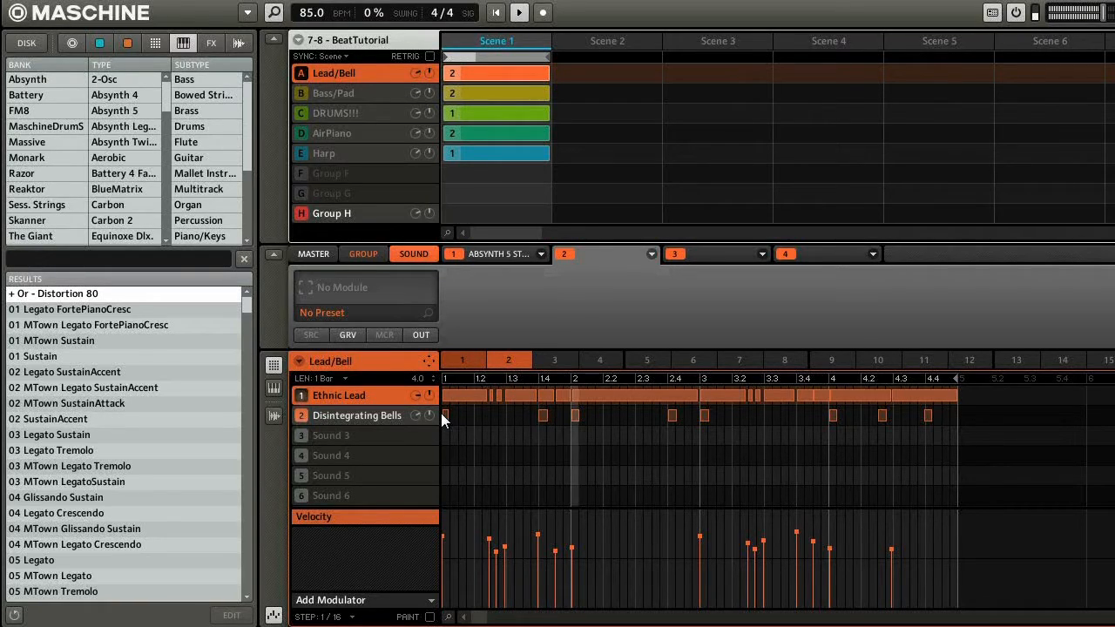
key("space")
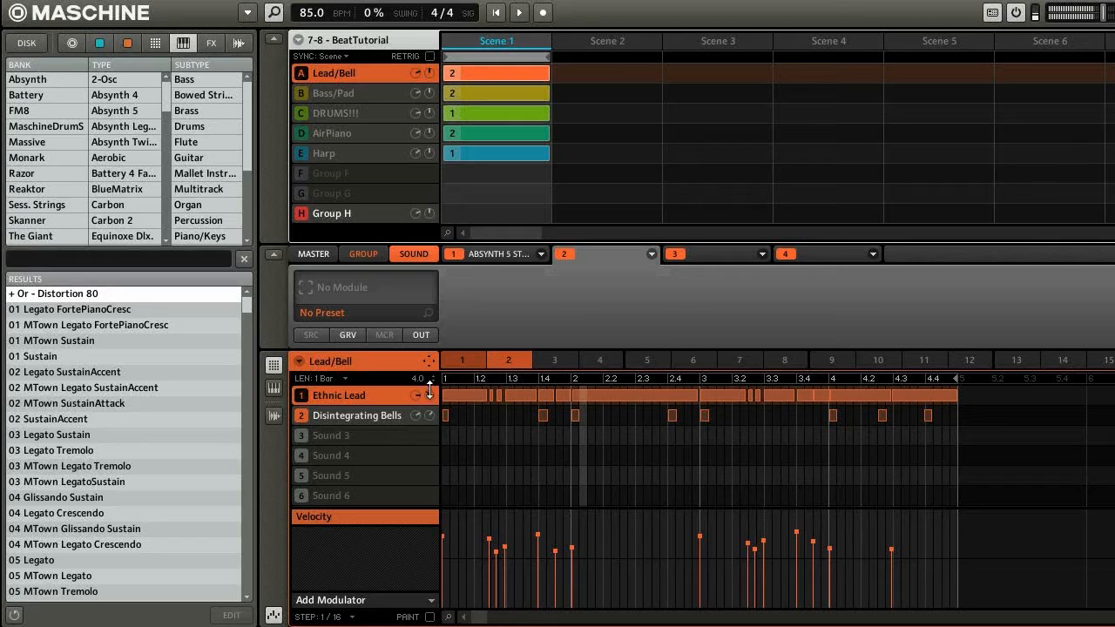
key("space")
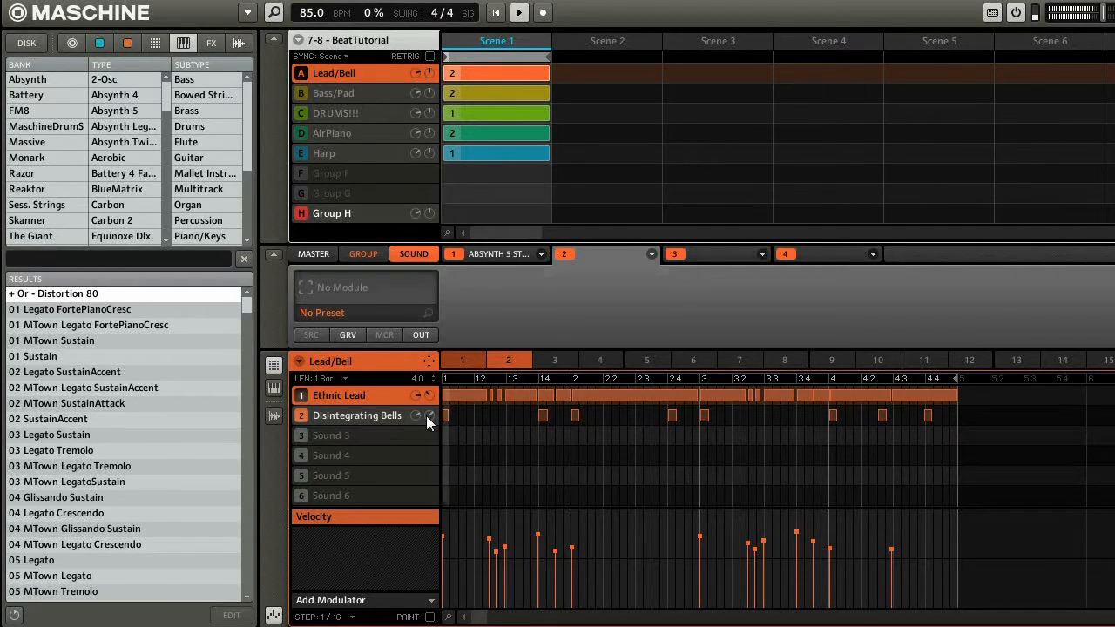
key("space")
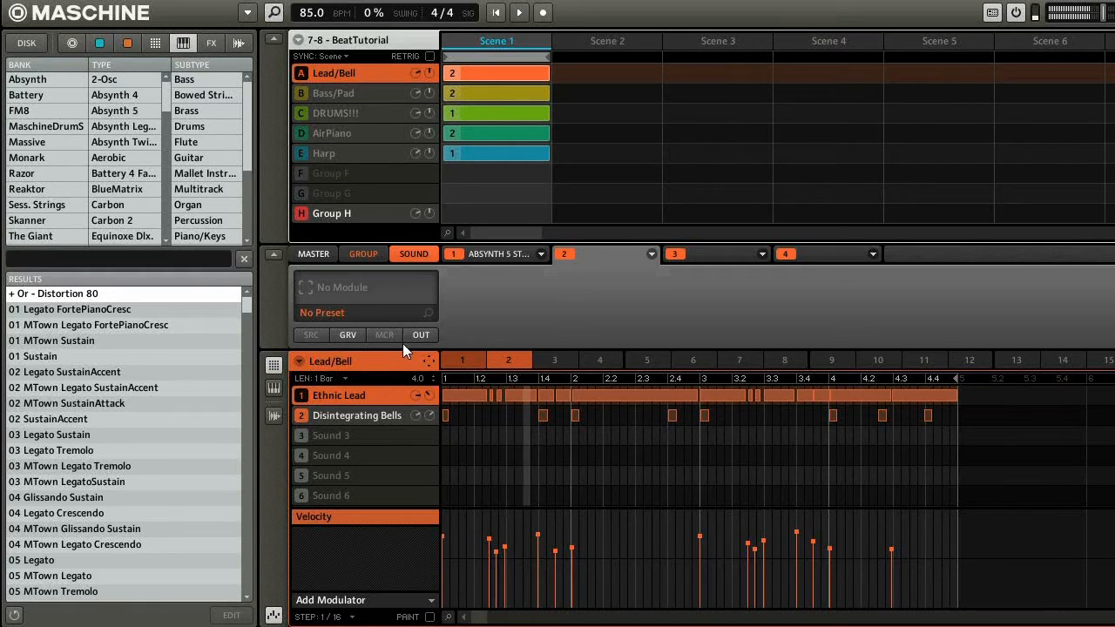
Step: Mute Disintegrating Bells and play Ethnic Lead on its own
left_click(350, 420)
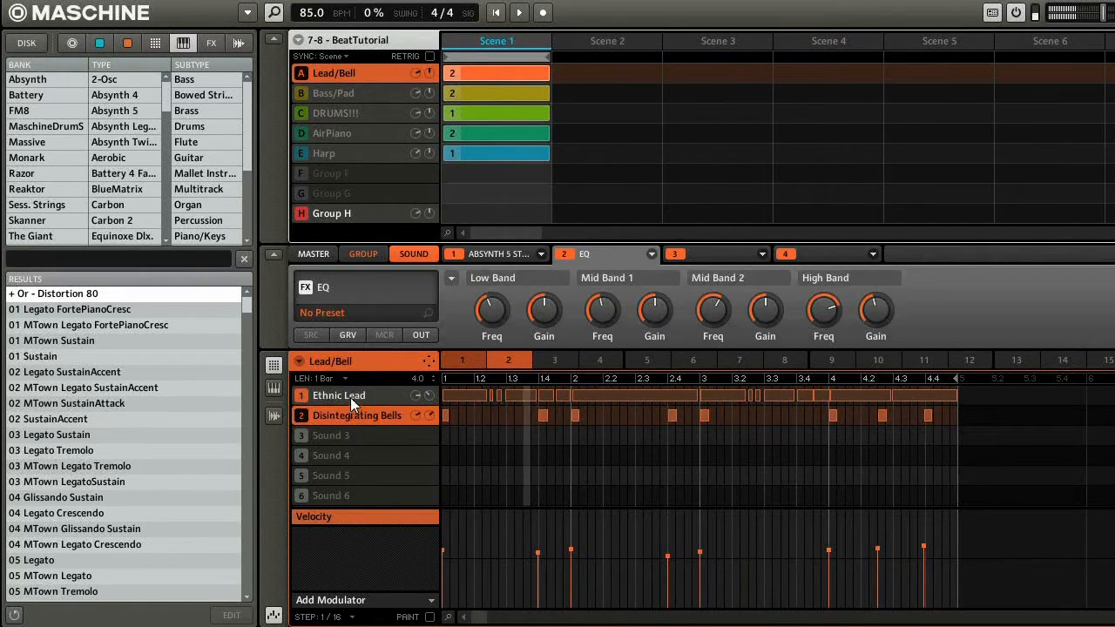
left_click(351, 397)
key("space")
Step: Add an EQ in Ethnic Lead's second module slot, boosting the High Band gain and slightly cutting the Mid Band 1 gain
left_click(651, 254)
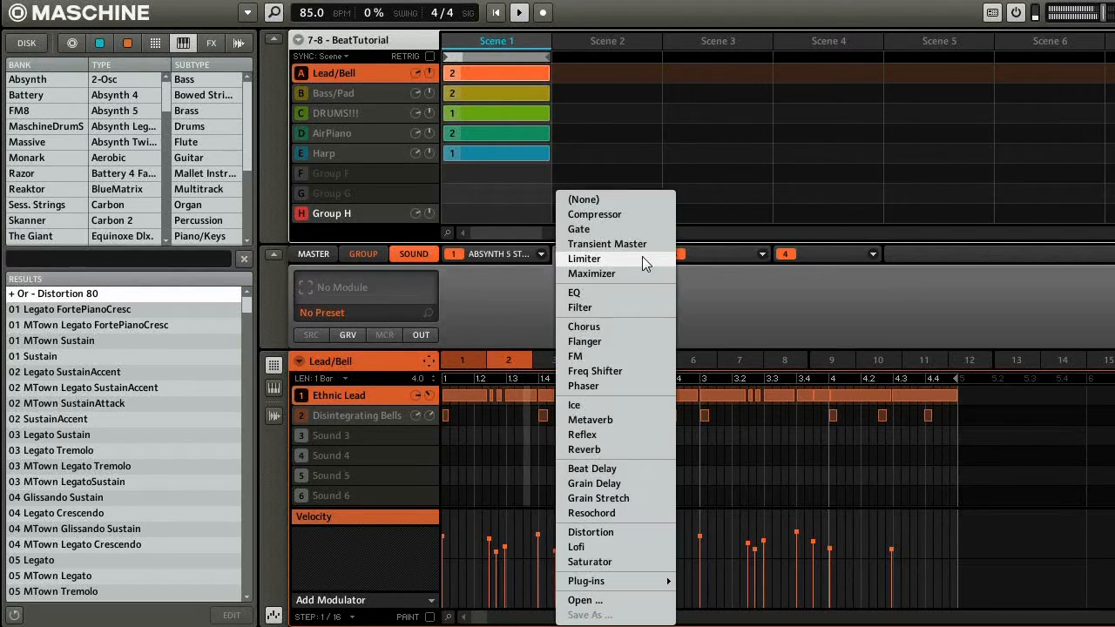
left_click(585, 289)
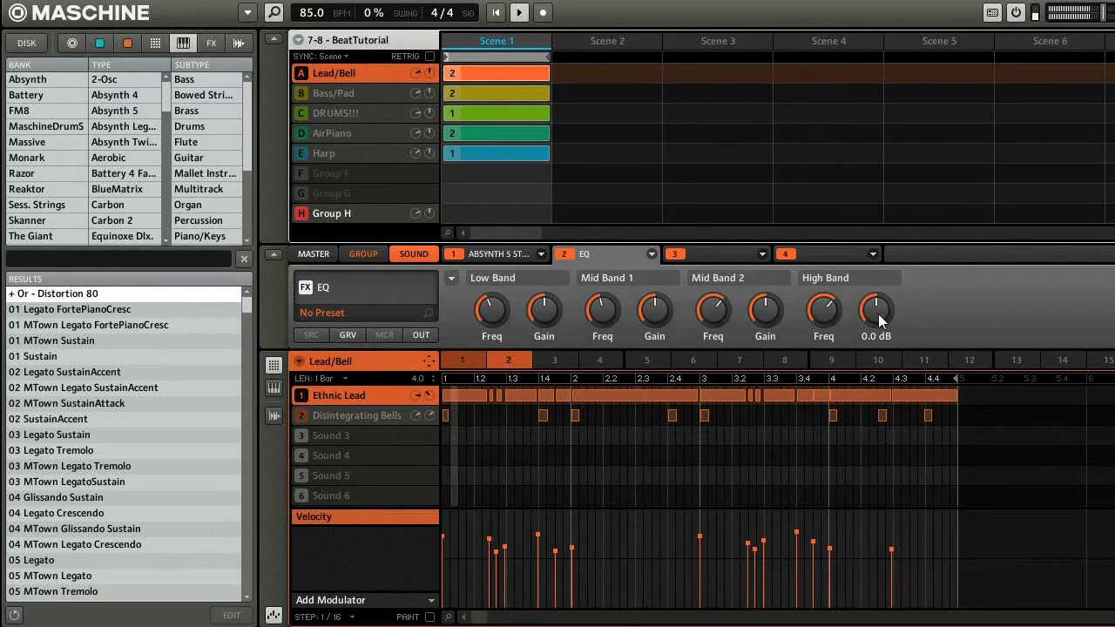
mouse_move(877, 314)
left_mouse_down()
mouse_move(823, 295)
mouse_move(878, 316)
mouse_move(819, 322)
mouse_move(872, 311)
mouse_move(870, 324)
left_mouse_up()
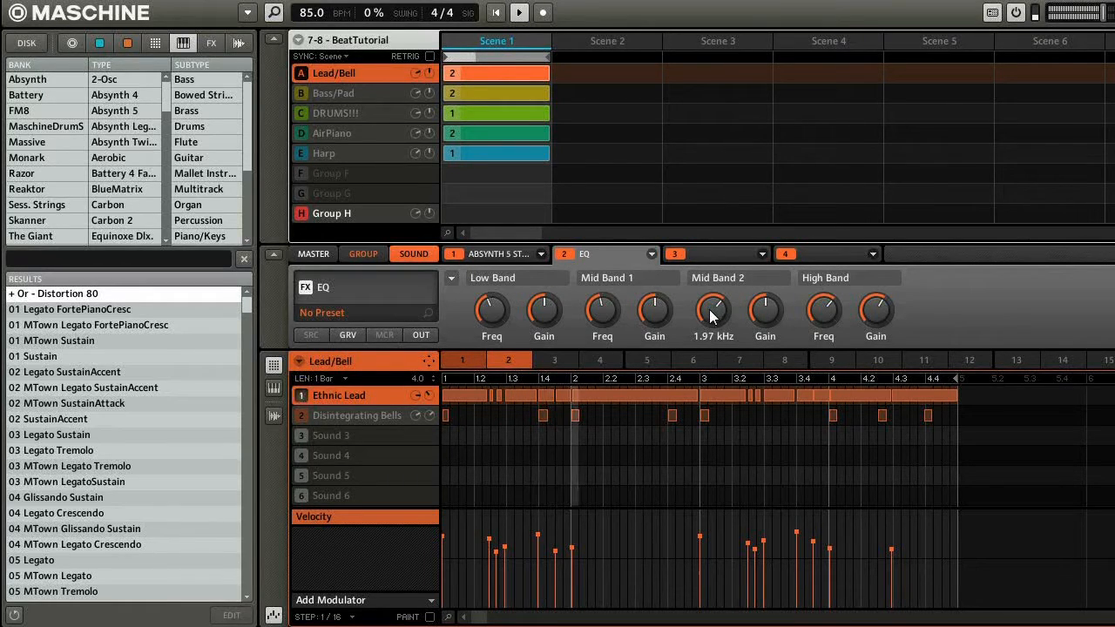
left_click_drag(652, 311, 650, 317)
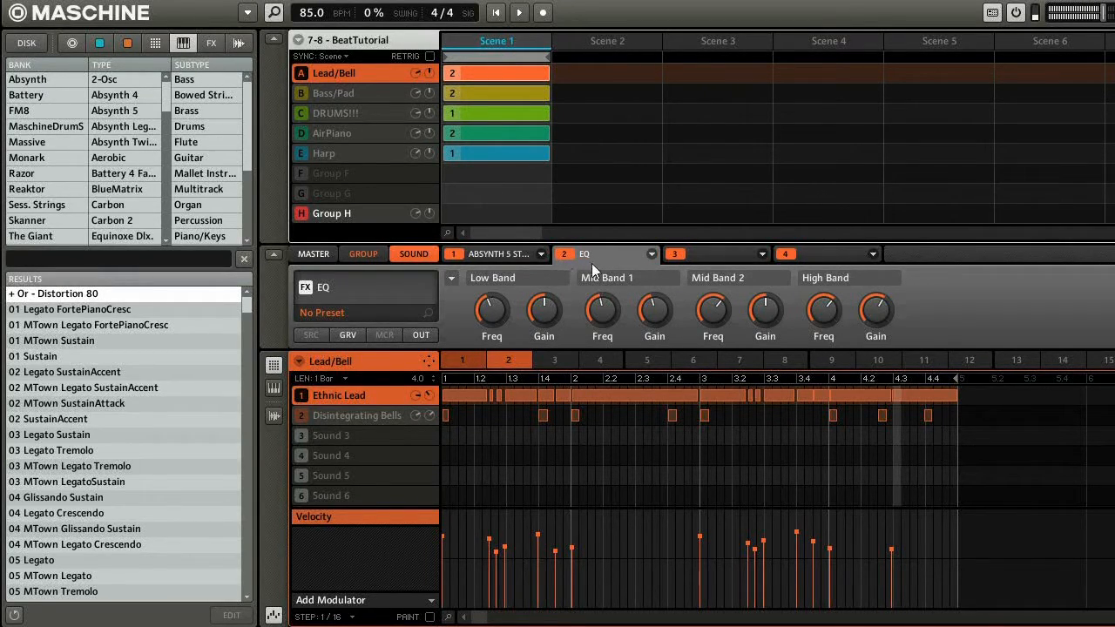
Step: Bypass and re-enable the EQ on Ethnic Lead twice during playback to compare the sound
left_click(567, 254)
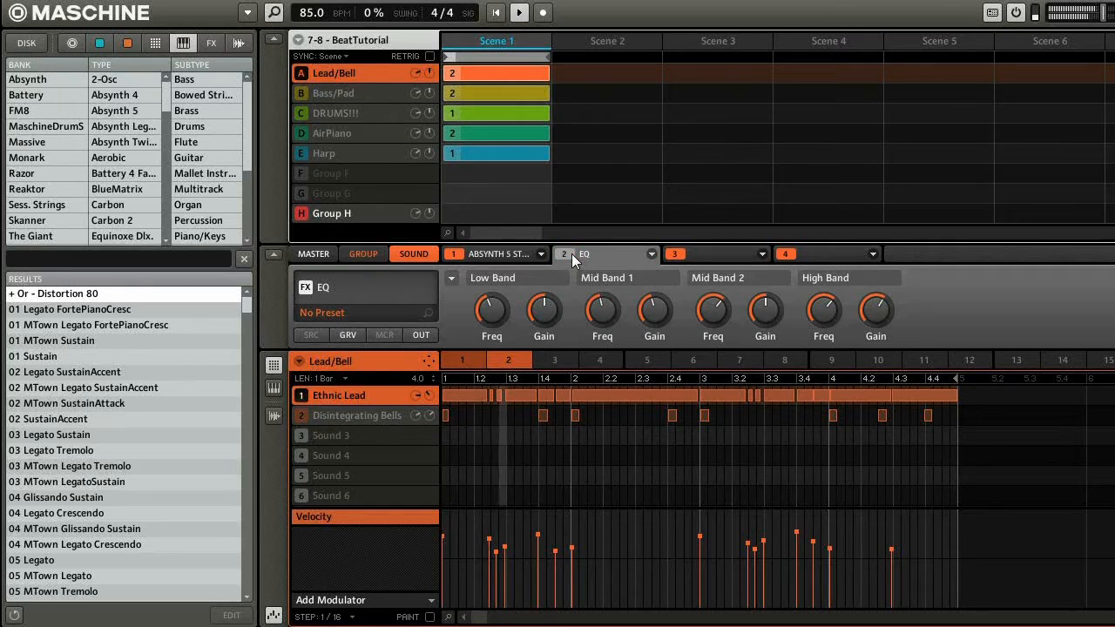
left_click(571, 253)
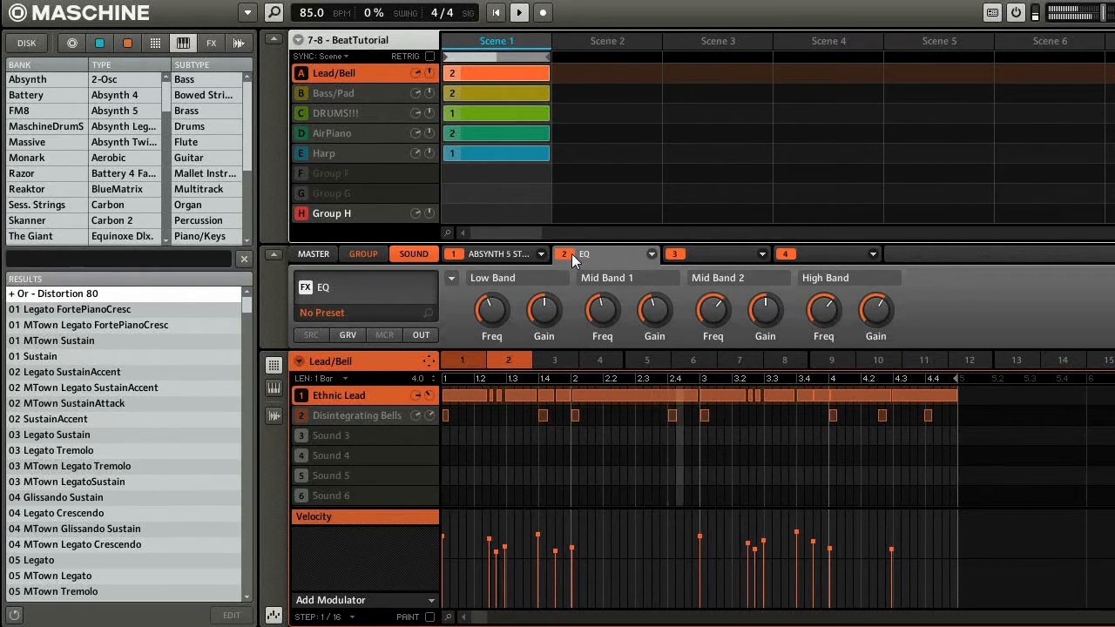
left_click(571, 254)
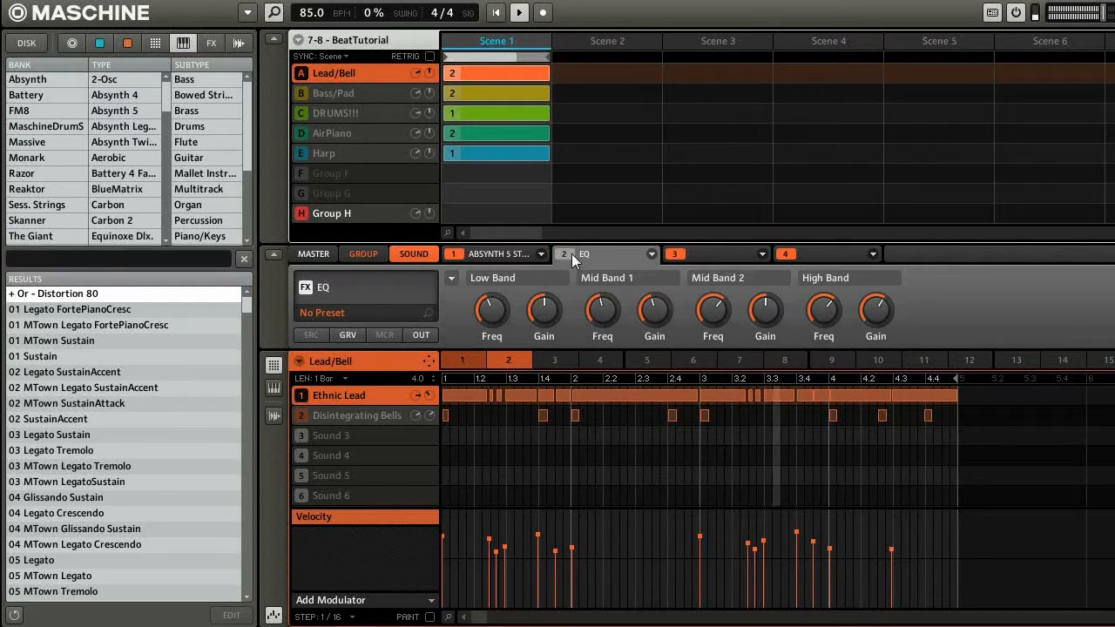
left_click(571, 255)
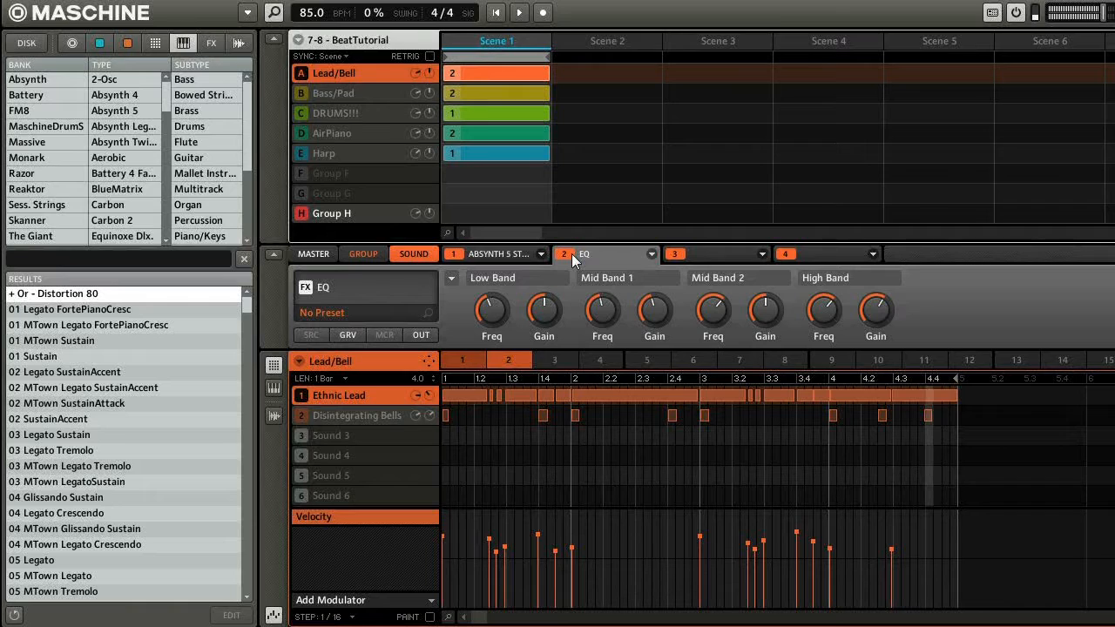
Step: Unmute Disintegrating Bells, mute Ethnic Lead, and play the bells alone
left_click(346, 432)
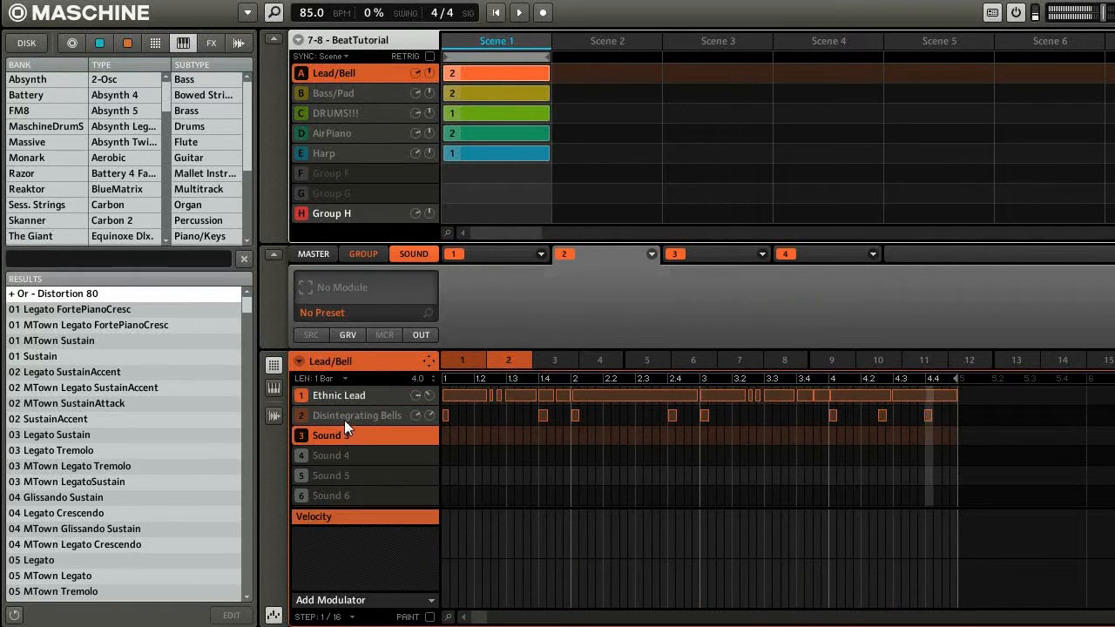
left_click(344, 420)
left_click(302, 418)
left_click(302, 396)
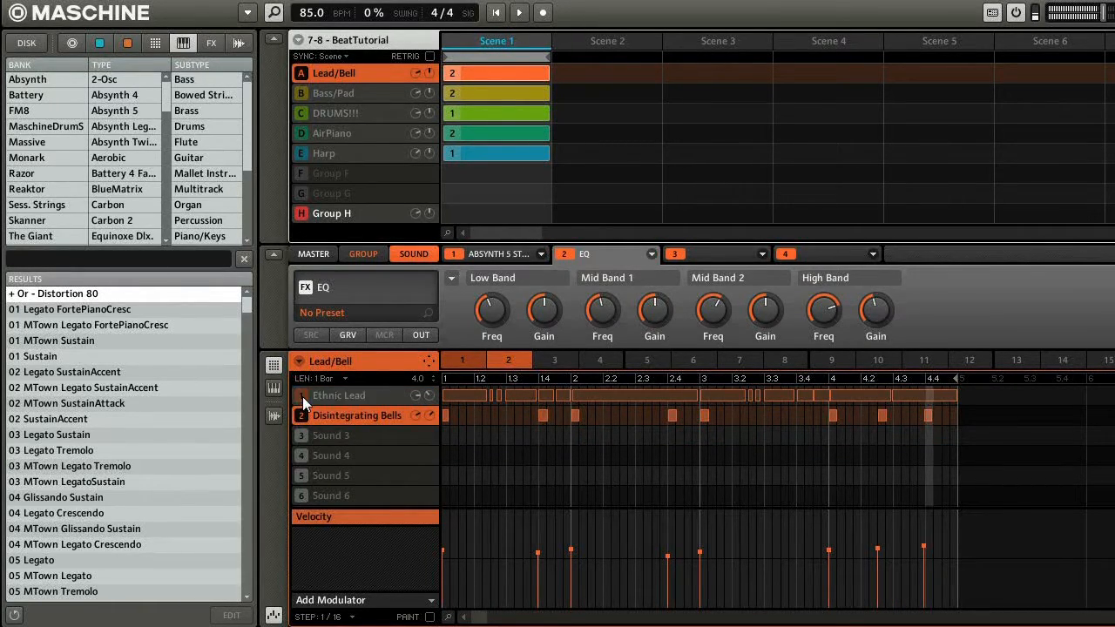
key("space")
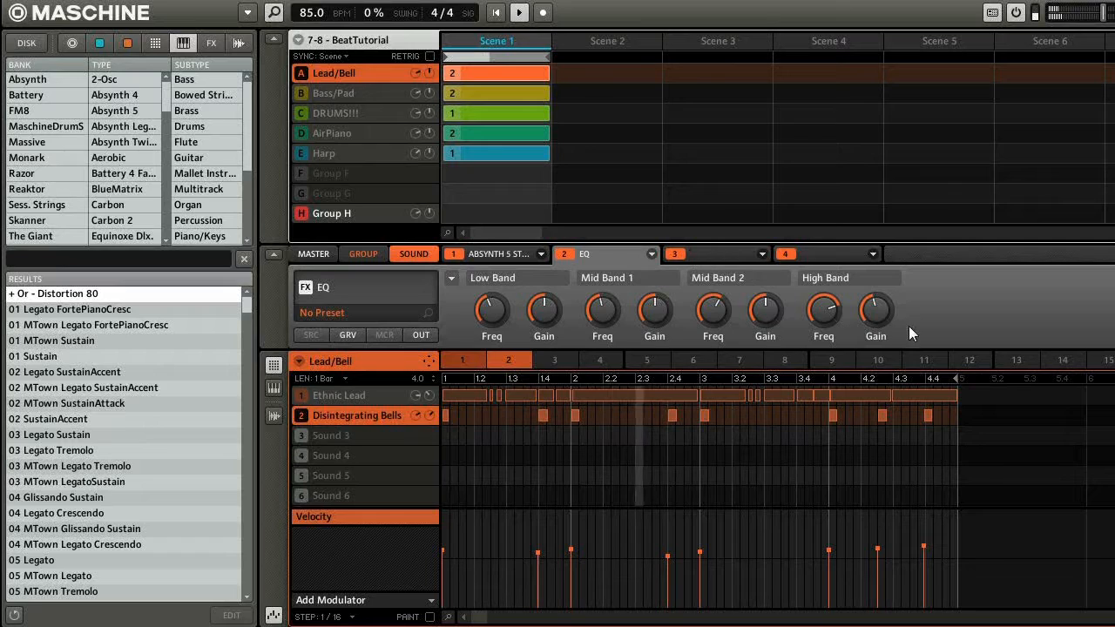
Step: Remove the existing EQ from the second module slot of Disintegrating Bells and load a fresh EQ there
mouse_move(872, 316)
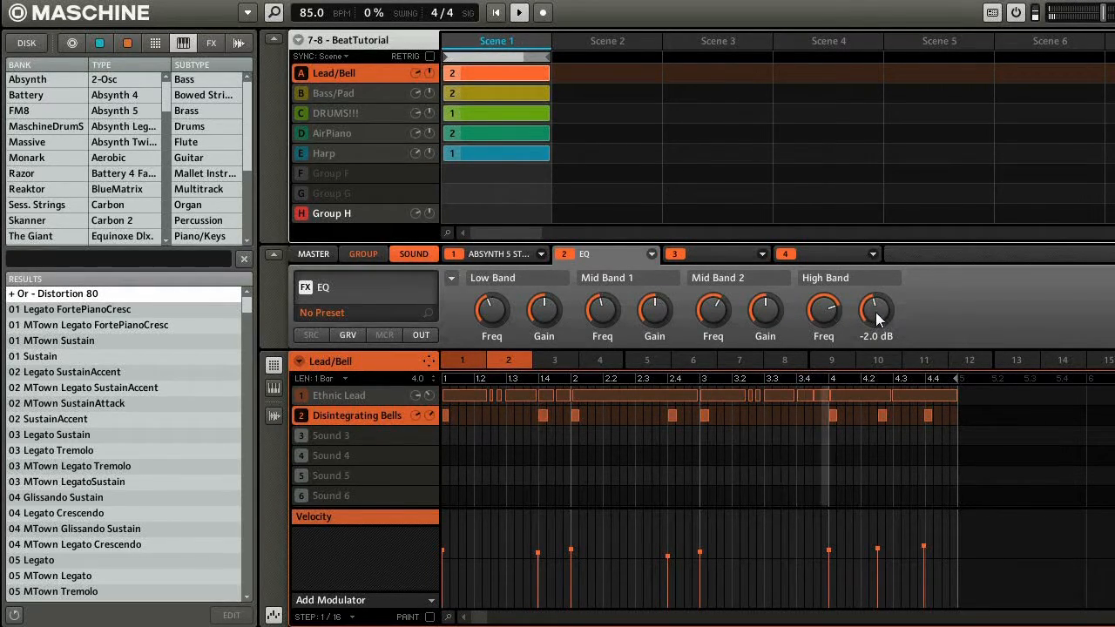
left_click(650, 253)
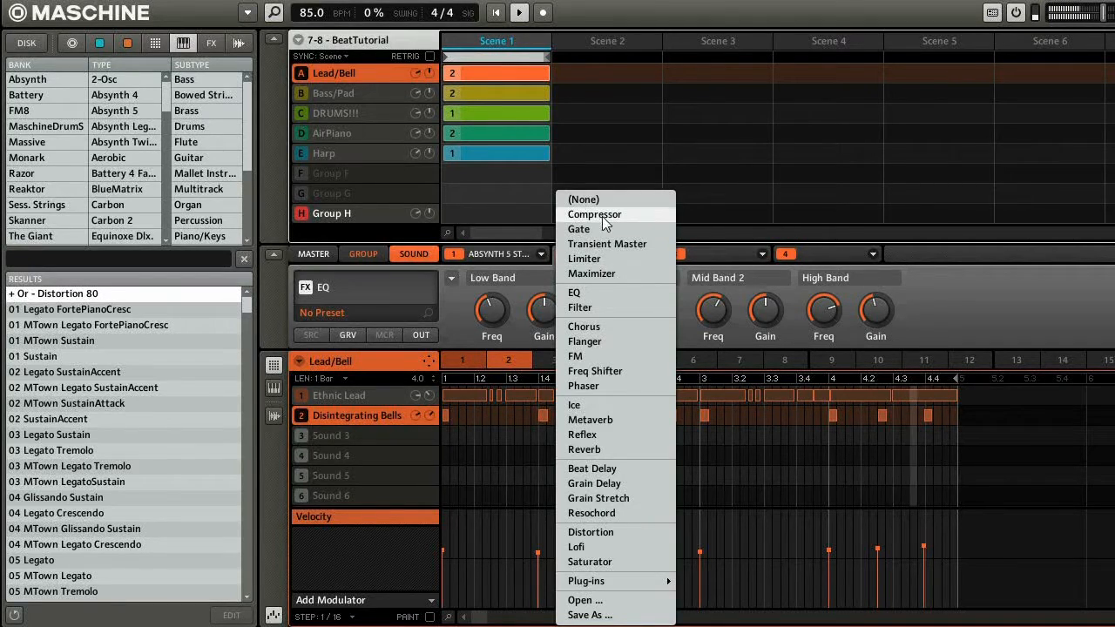
left_click(585, 198)
left_click(652, 253)
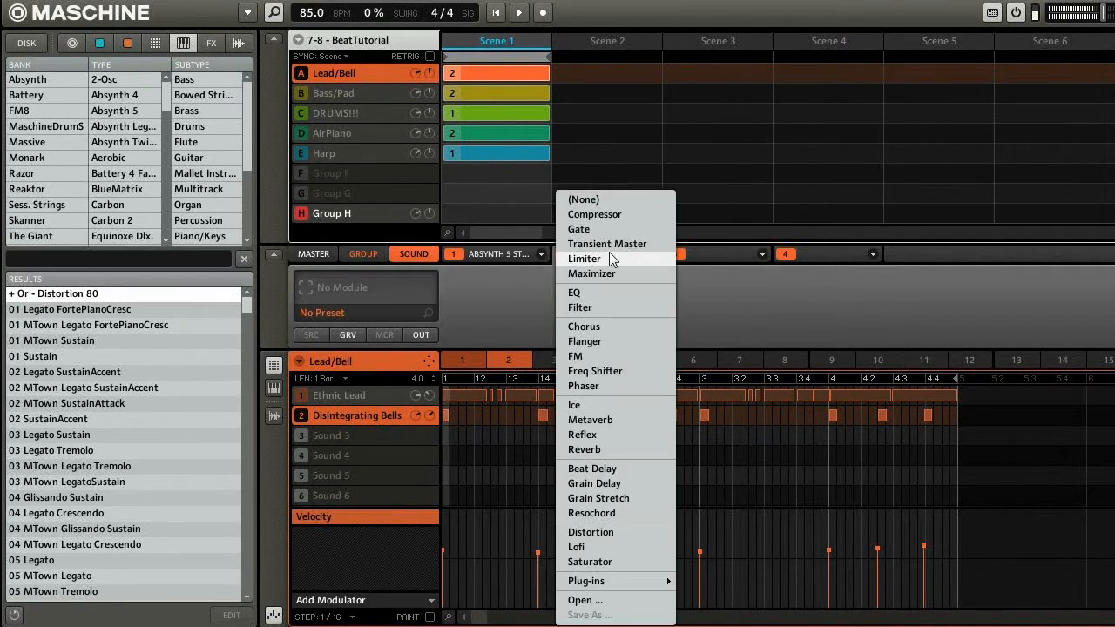
left_click(603, 295)
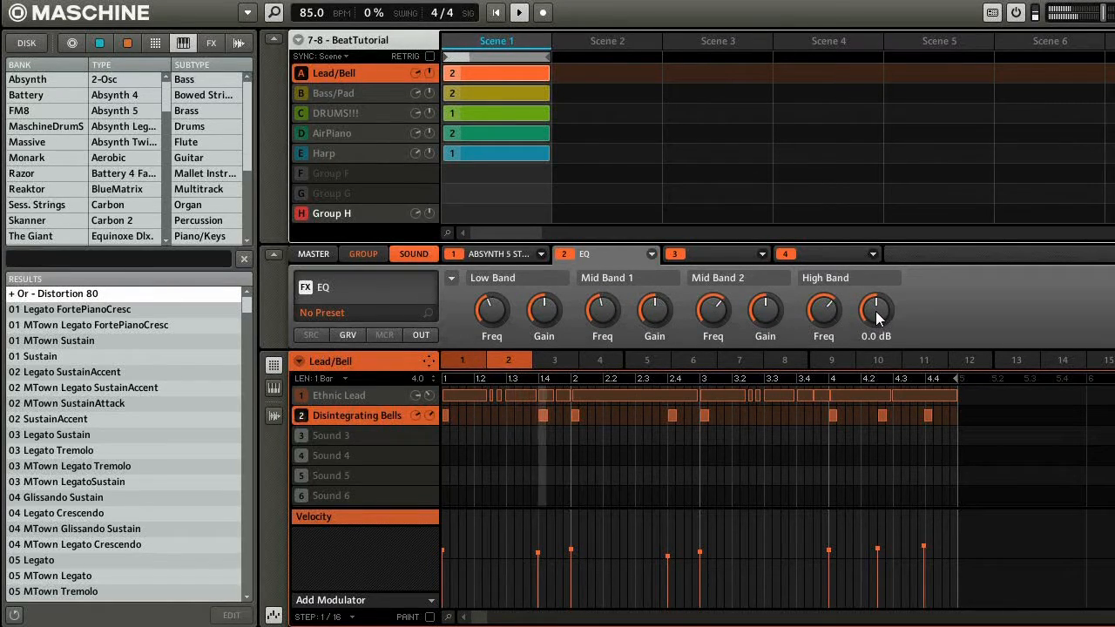
Step: Raise the High Band frequency and cut its gain on the bells' EQ, comparing the sound with the EQ bypassed
left_click_drag(823, 312, 823, 289)
left_click_drag(873, 317, 871, 318)
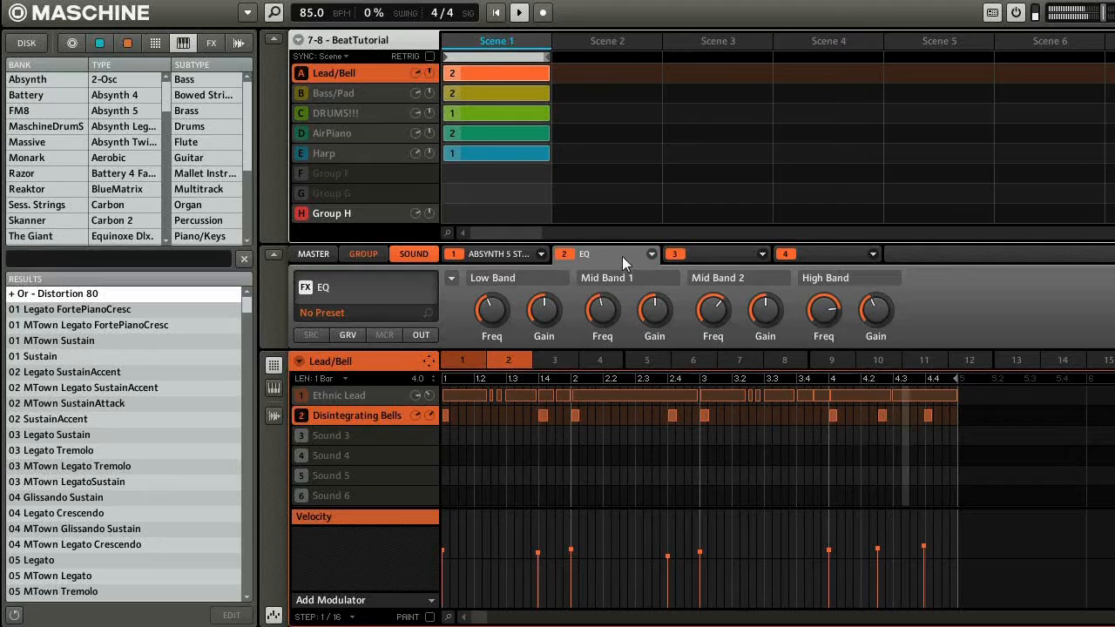
left_click(564, 254)
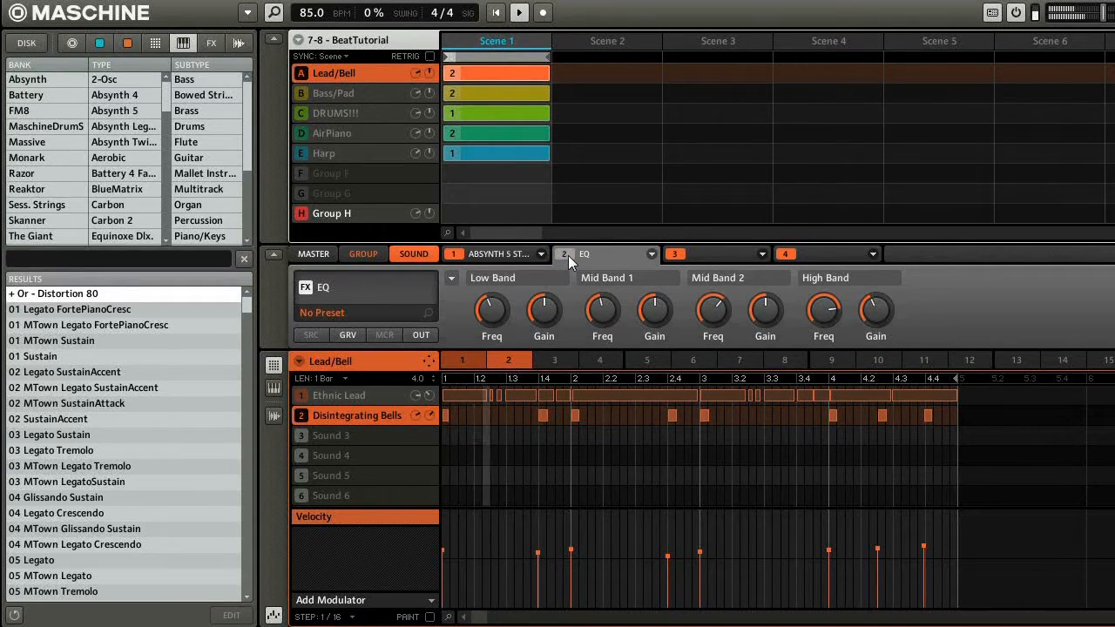
left_click(567, 254)
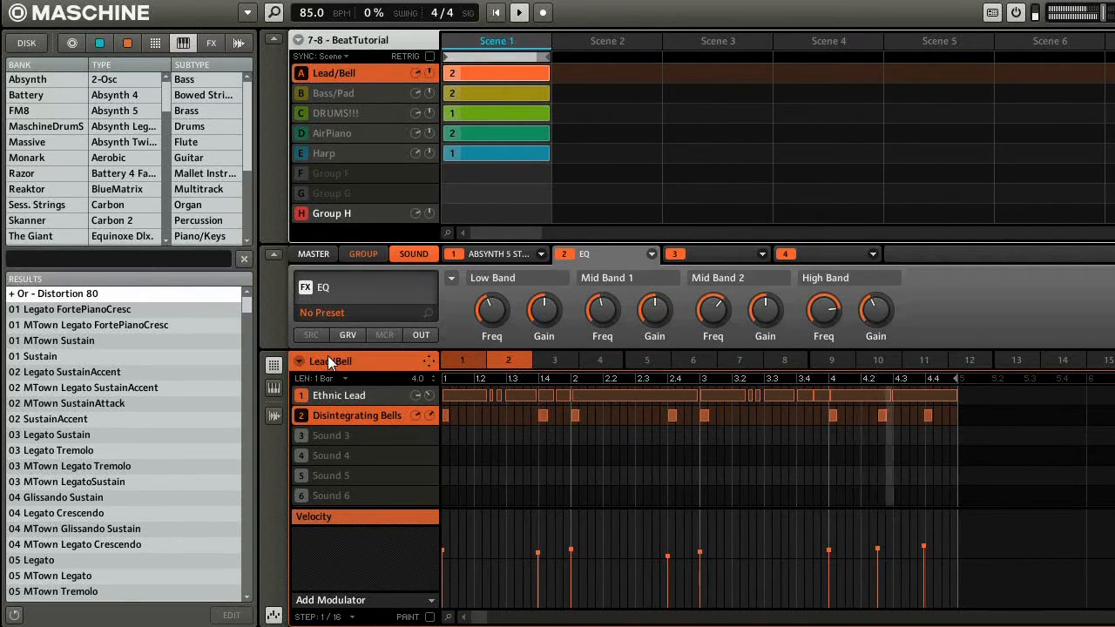
Step: Switch playback from Lead/Bell to the Bass/Pad group and inspect Monsta's Solid EQ in its plug-in window
left_click(300, 88)
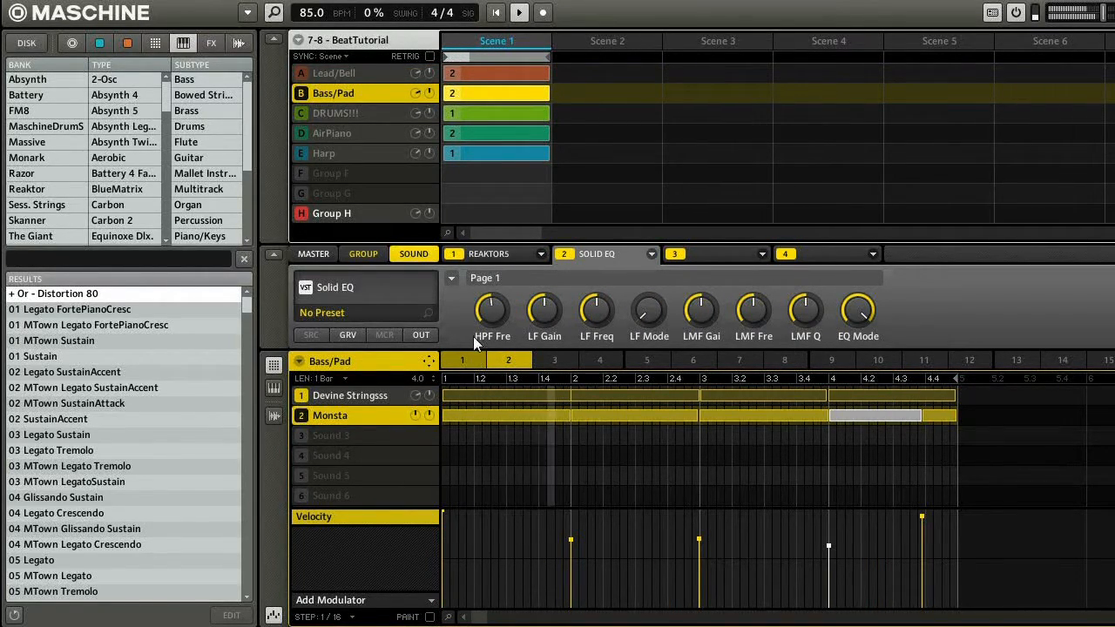
key("space")
left_click(336, 290)
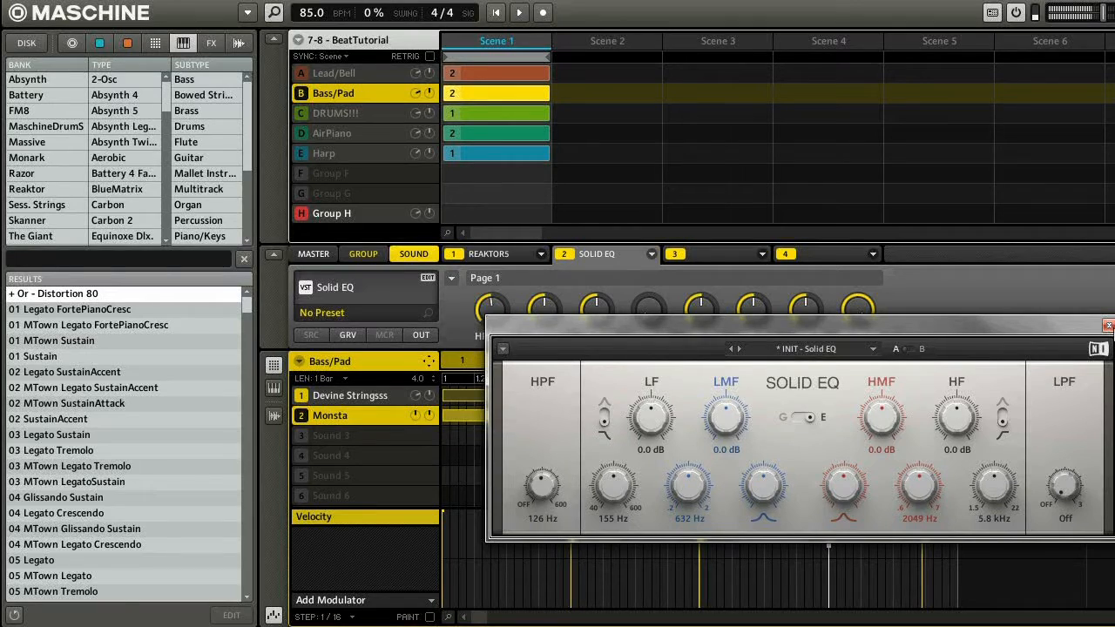
left_click(1107, 325)
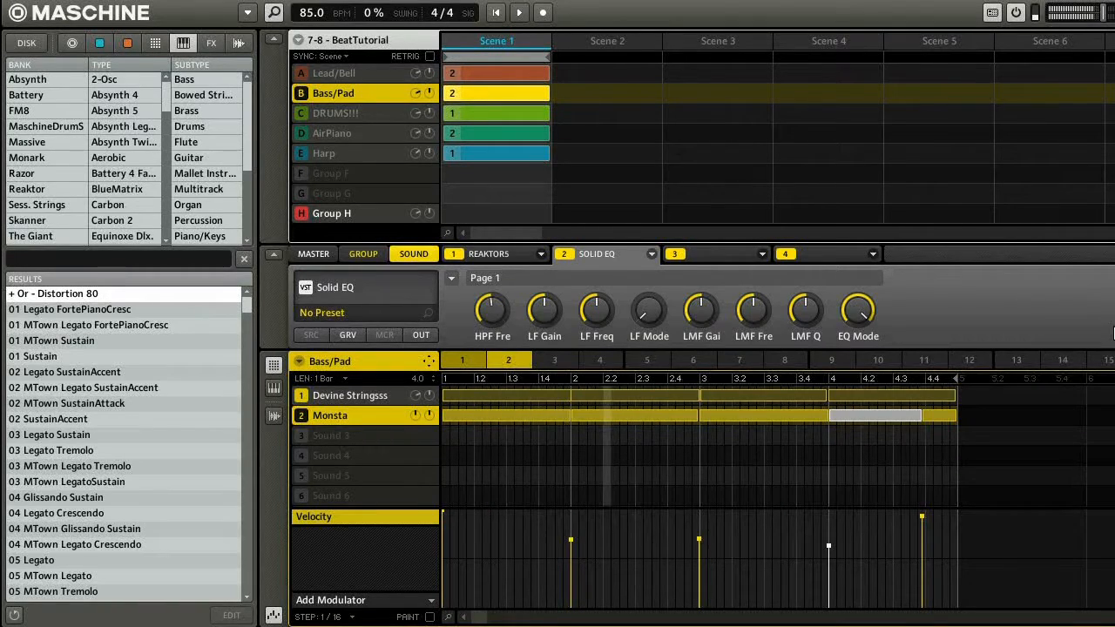
Step: Select Devine Stringsss and play the Bass/Pad group to check the strings against the bass
left_click(330, 397)
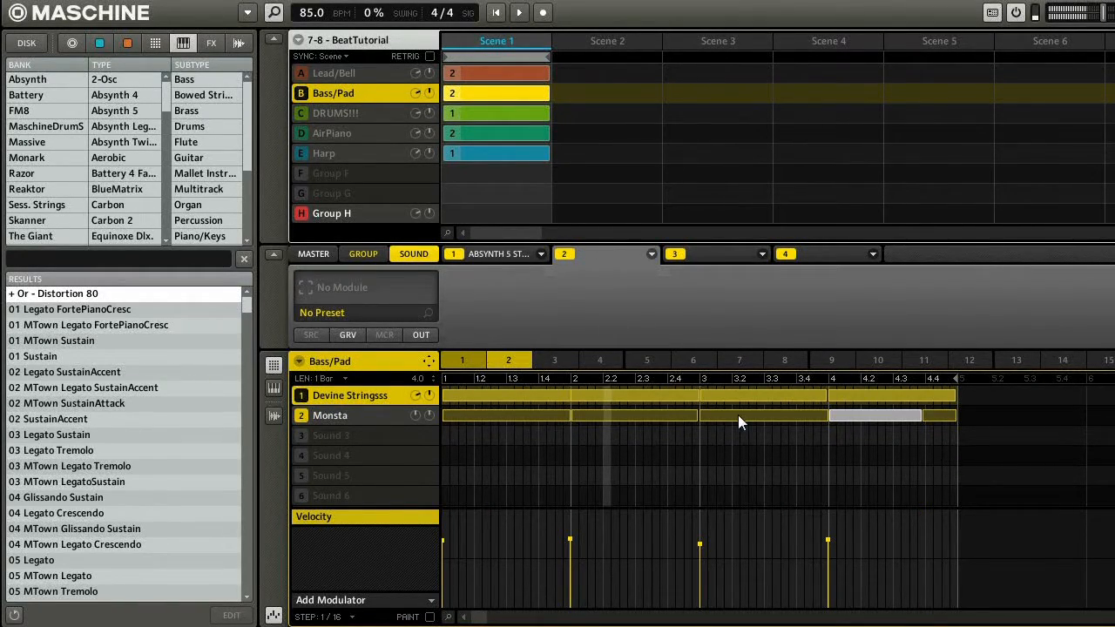
key("space")
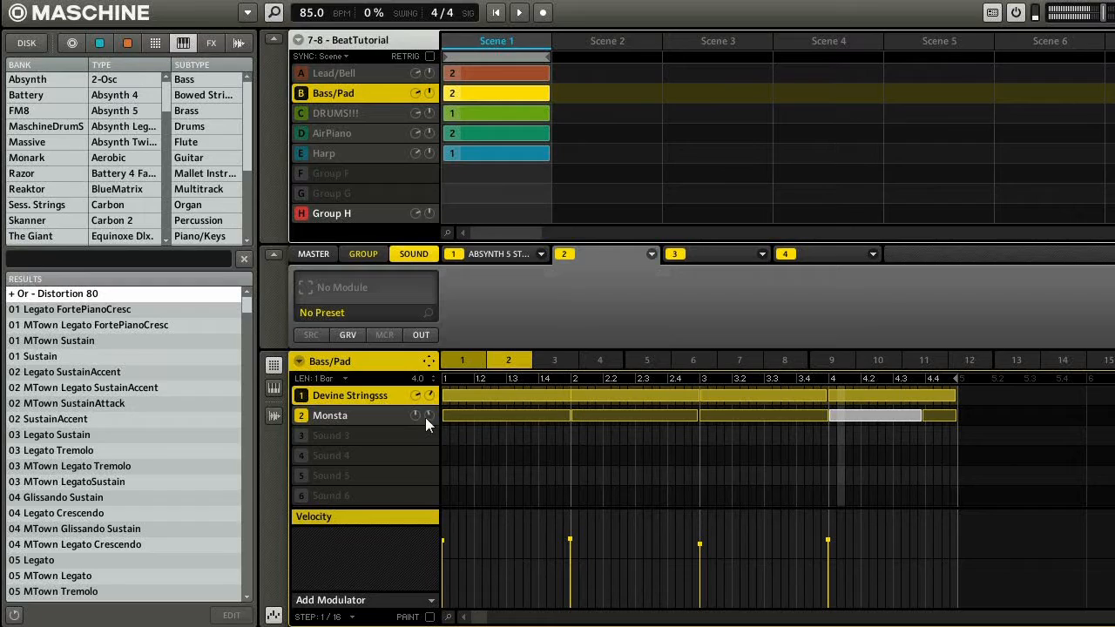
key("space")
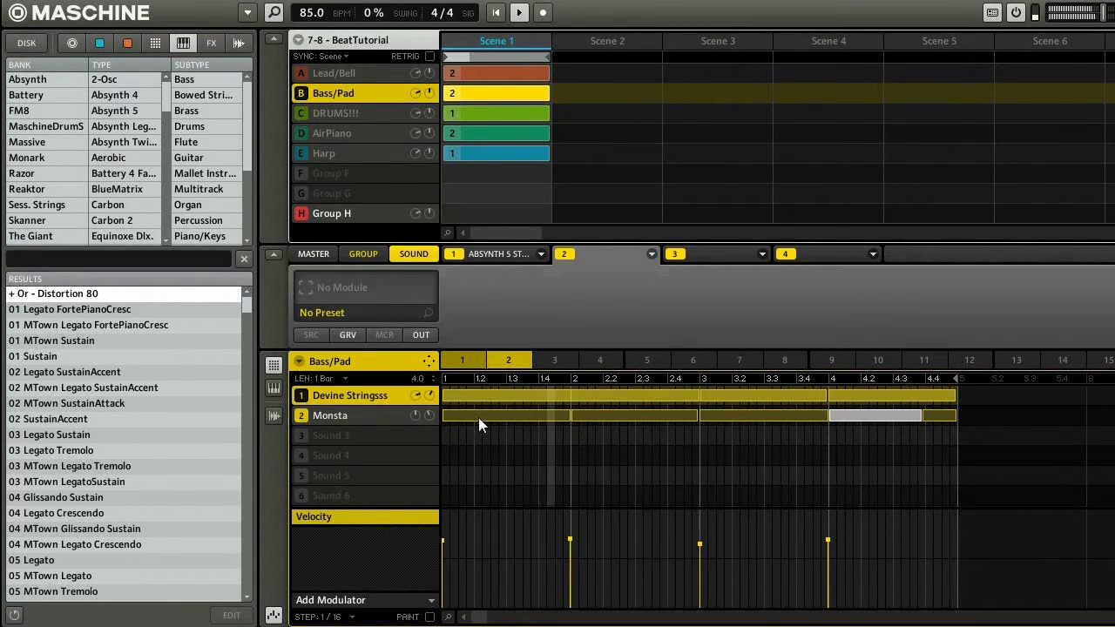
key("space")
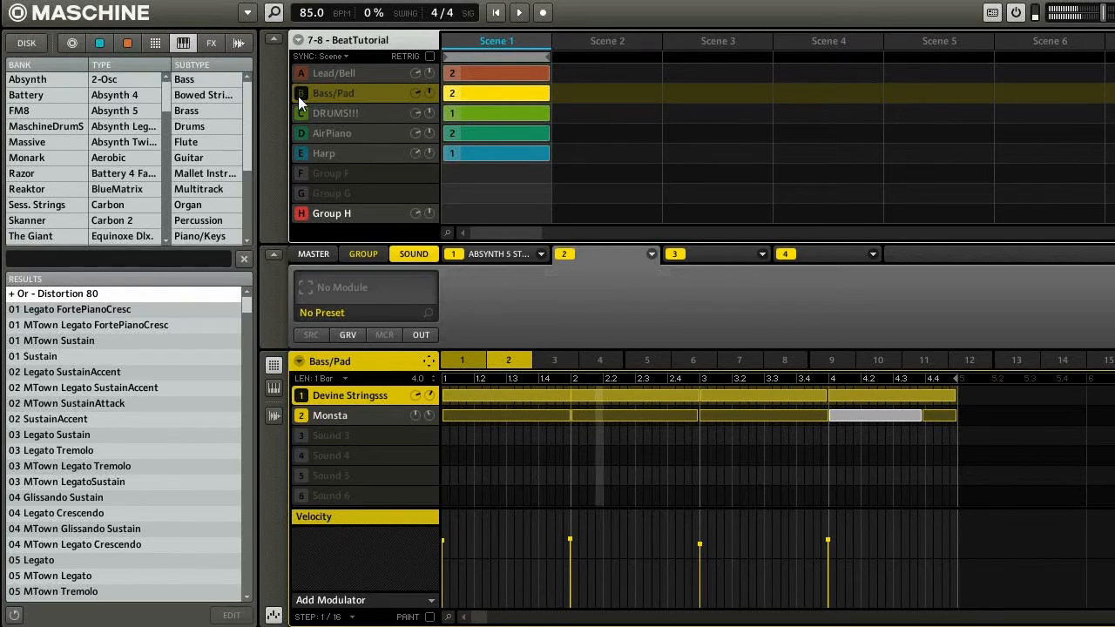
Step: Switch from Bass/Pad to the DRUMS!!! group and play the drum pattern alone
left_click(344, 113)
key("space")
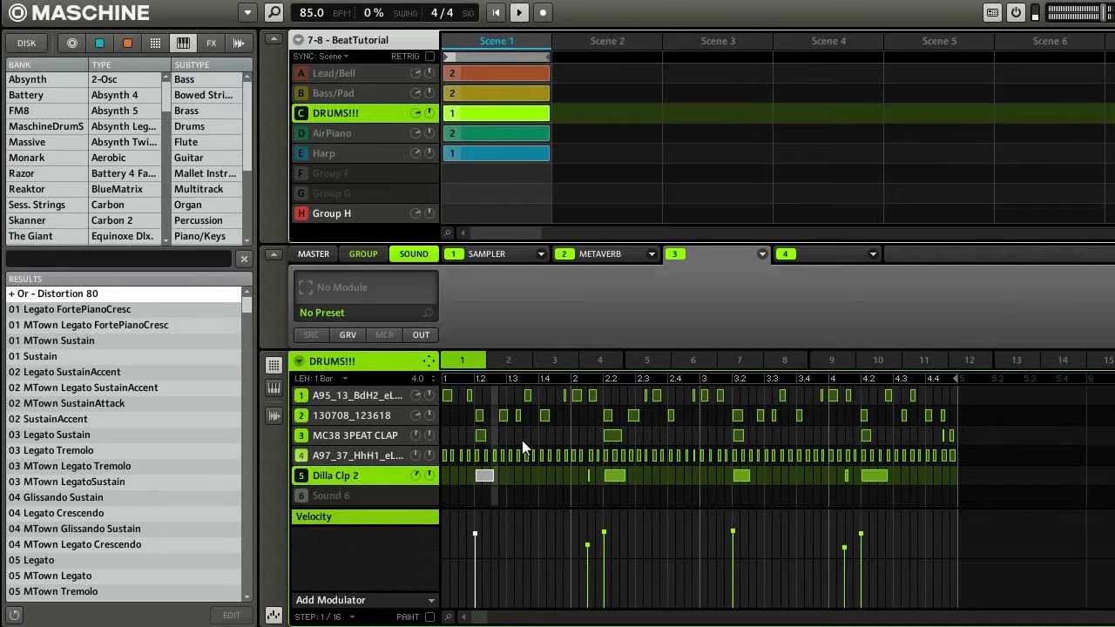
Step: Compare the A97_37_HhH1 hi-hat in the drum pattern with its Metaverb effect bypassed and enabled
left_click(375, 457)
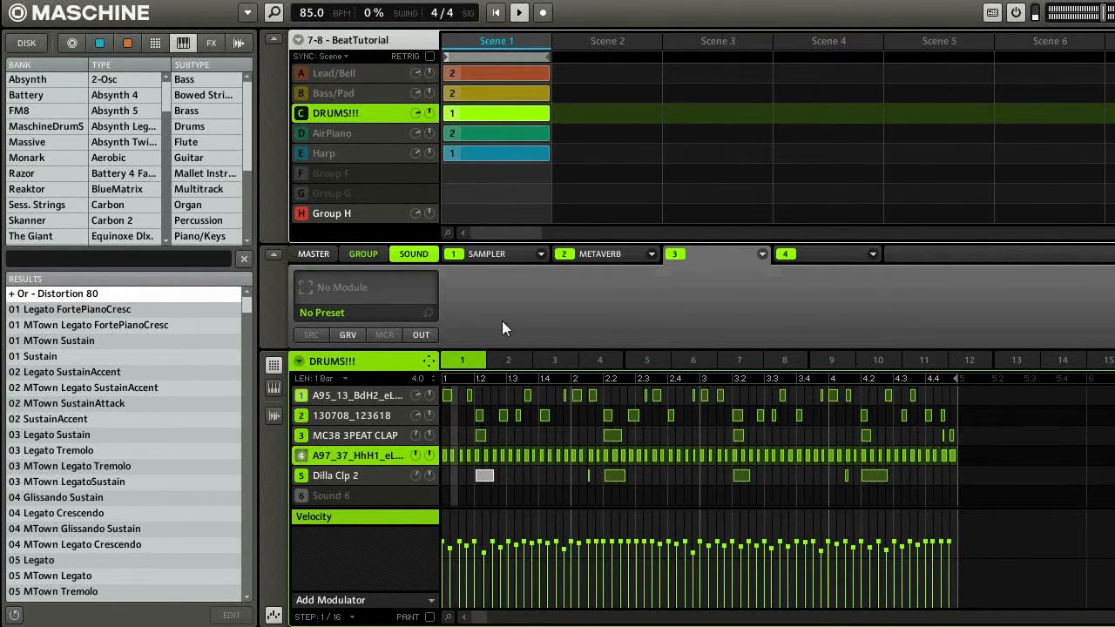
left_click(592, 252)
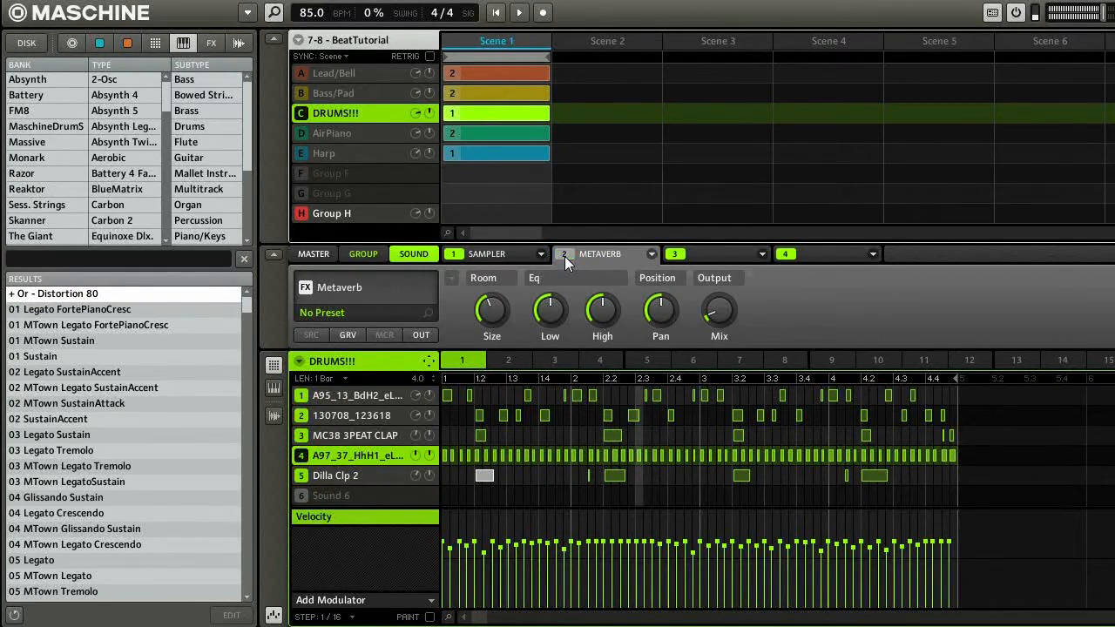
key("space")
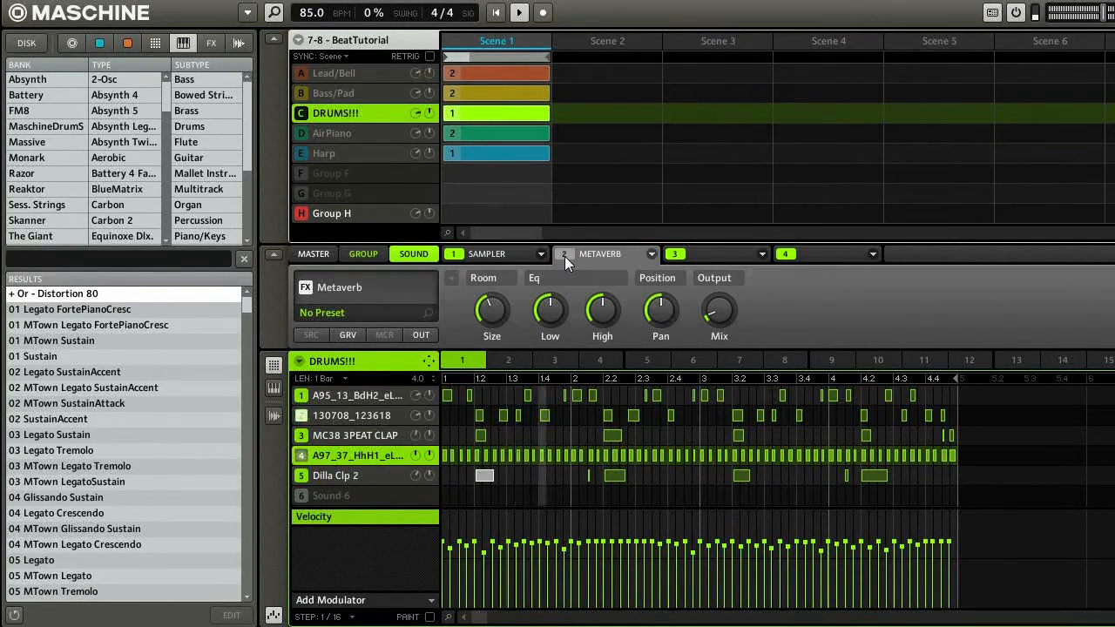
key("space")
key("space")
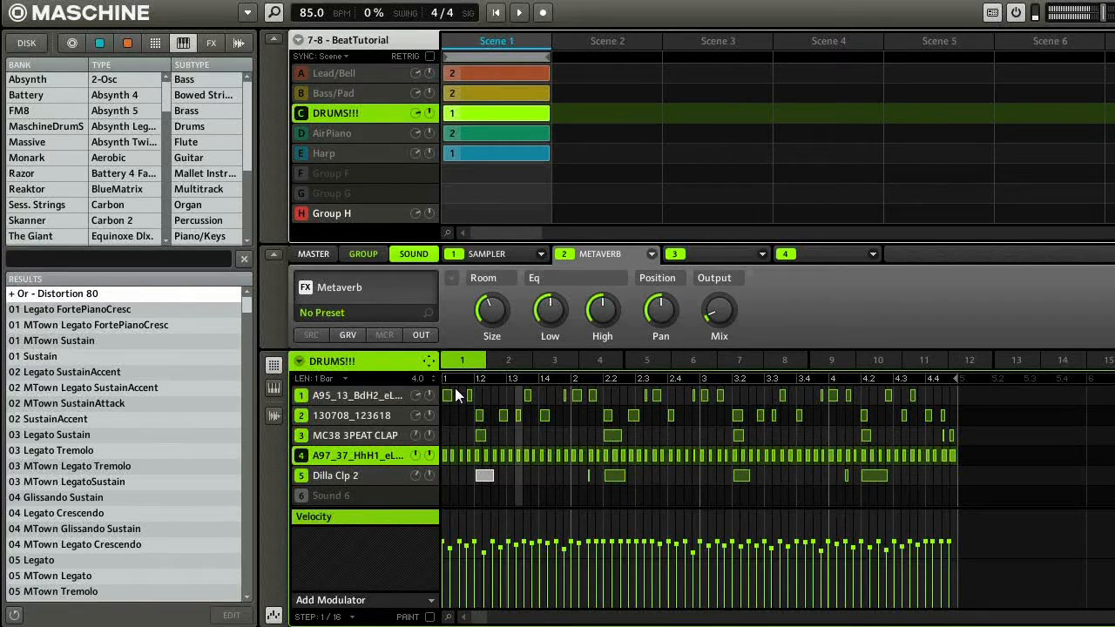
Step: Select Dilla Clp 2 and play the drum pattern to check the clap
left_click(394, 476)
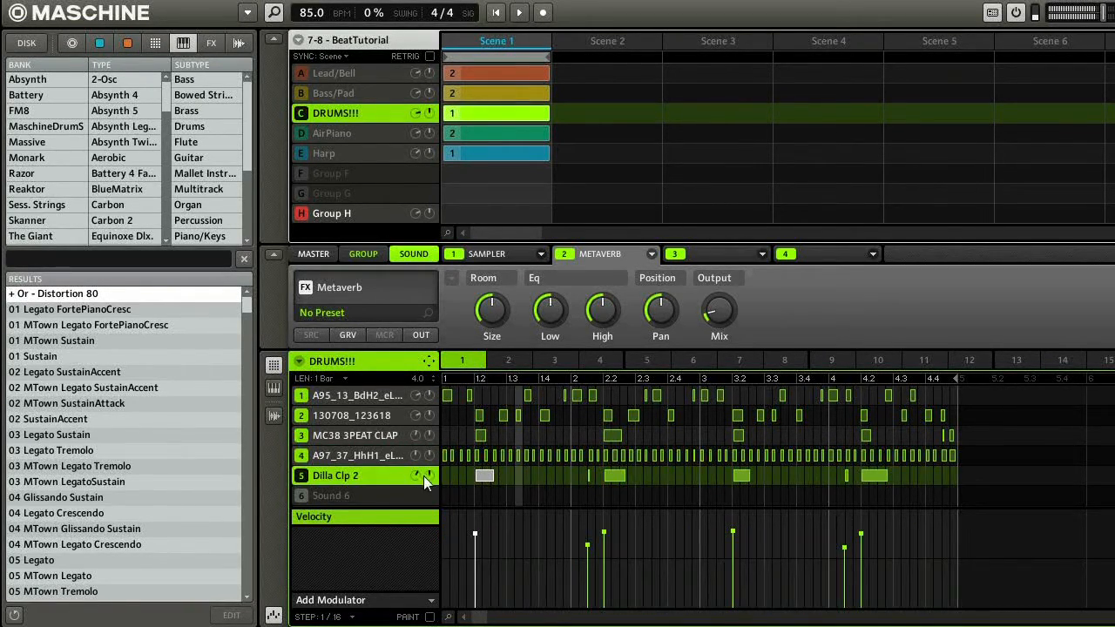
key("space")
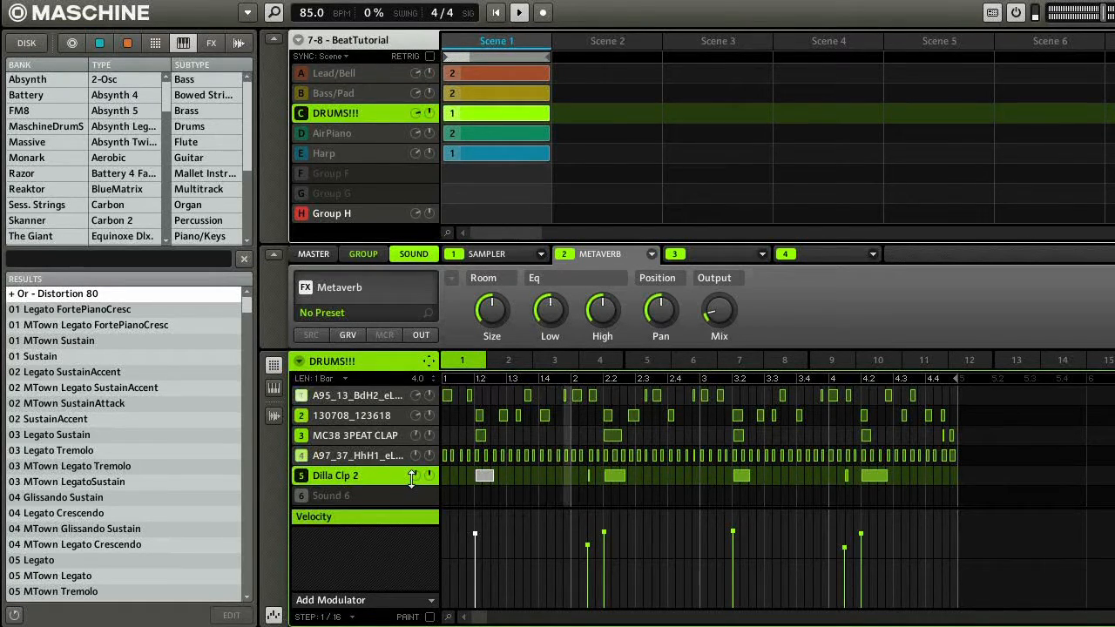
key("space")
Step: Audition 130708_123618 in the drum pattern and load Transient Master into its third module slot
left_click(365, 416)
key("space")
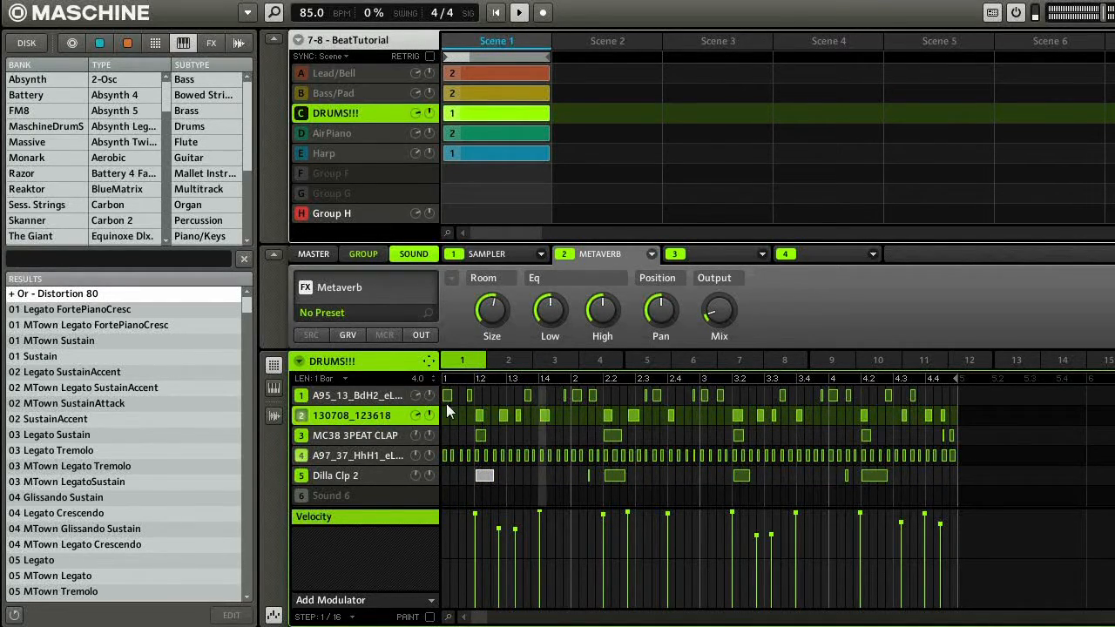
key("space")
left_click(764, 255)
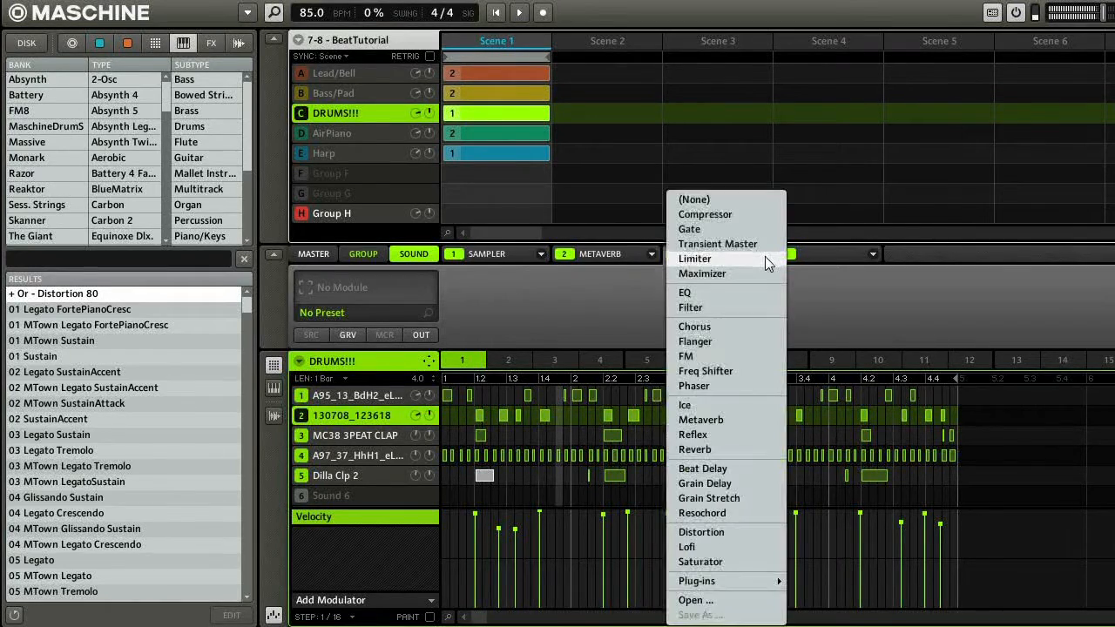
left_click(715, 247)
Step: Raise the Attack and Sustain of Transient Master on 130708_123618, checking them against drum playback
left_click_drag(542, 302, 541, 296)
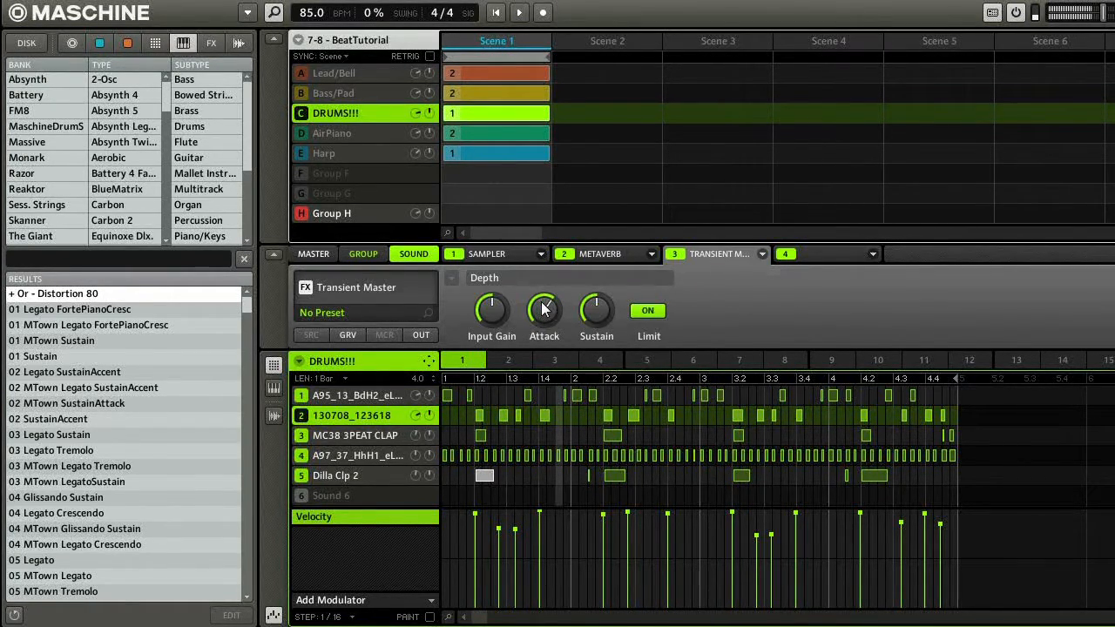
key("space")
left_click_drag(542, 309, 593, 296)
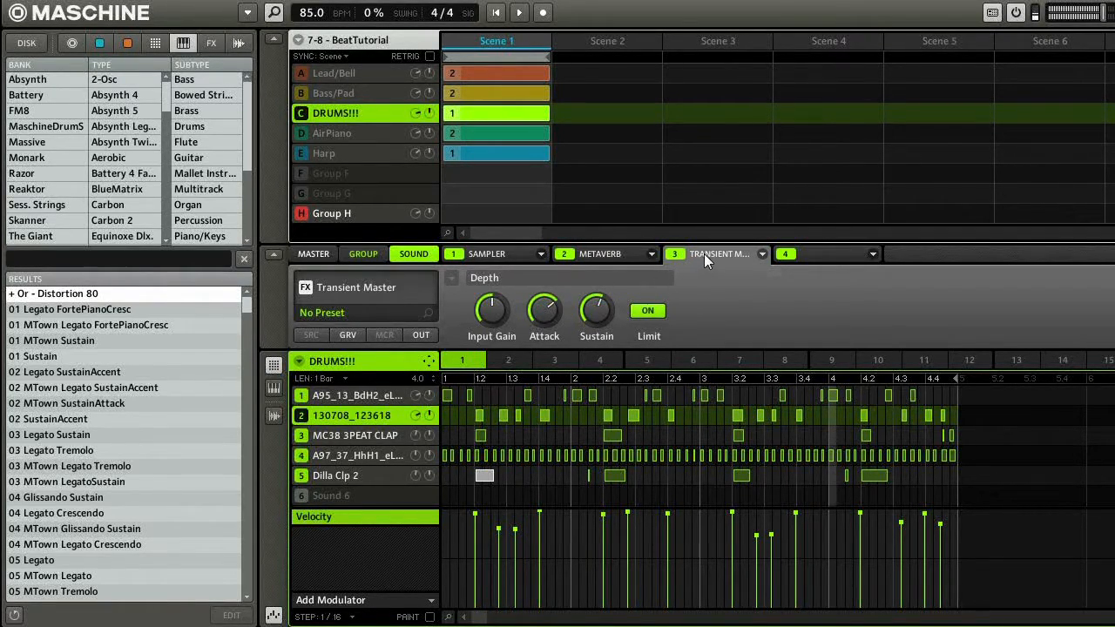
left_click_drag(582, 317, 592, 320)
key("space")
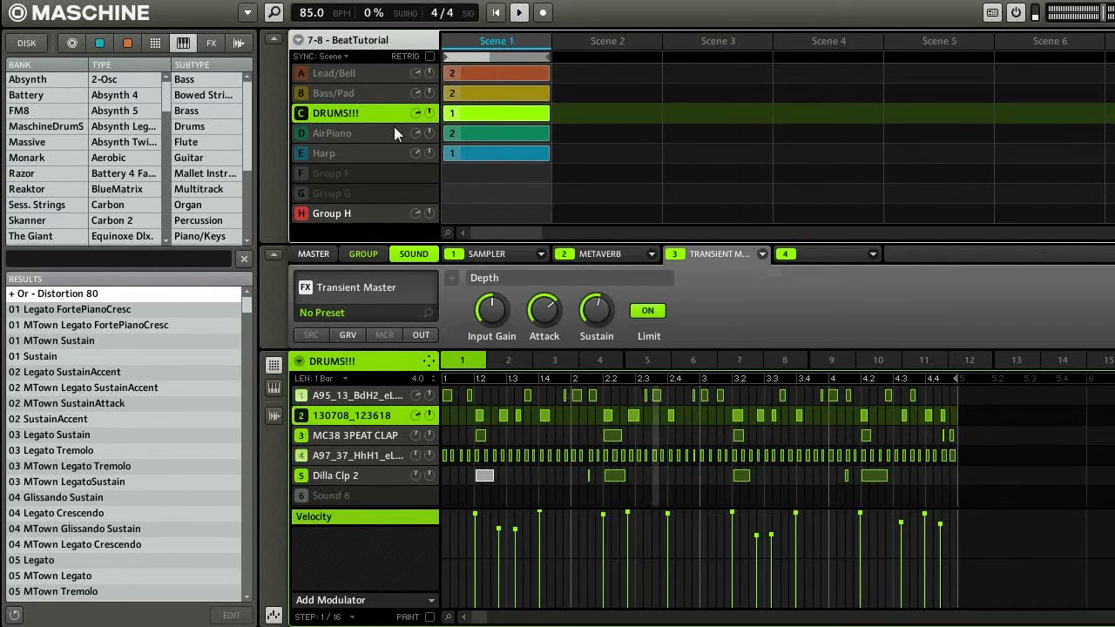
key("space")
Step: Unmute Bass/Pad and Lead/Bell, select Lead/Bell, and play both groups together with the drums
left_click(304, 93)
left_click(302, 75)
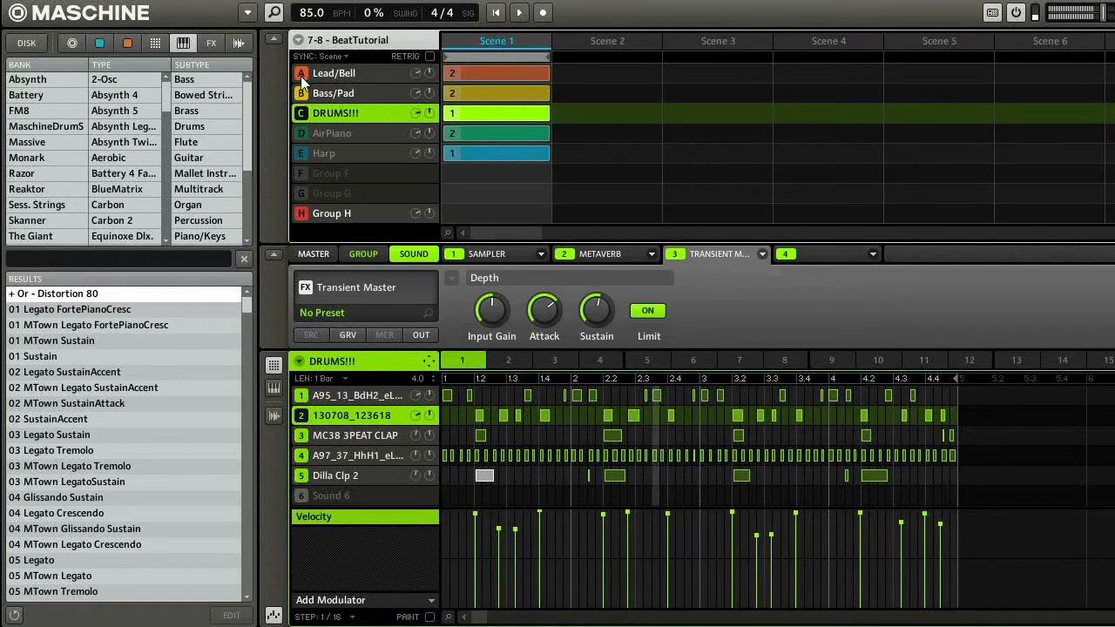
left_click(327, 76)
key("space")
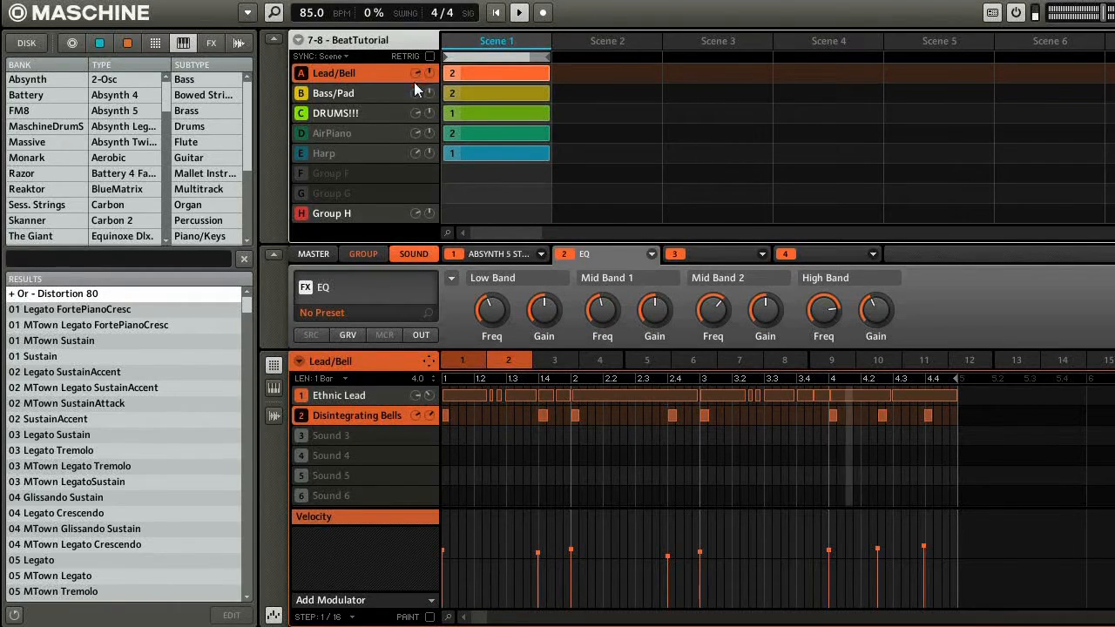
Step: Pan MC38 3PEAT CLAP and Dilla Clp 2 in the DRUMS!!! group to opposite sides while checking playback
left_click(336, 114)
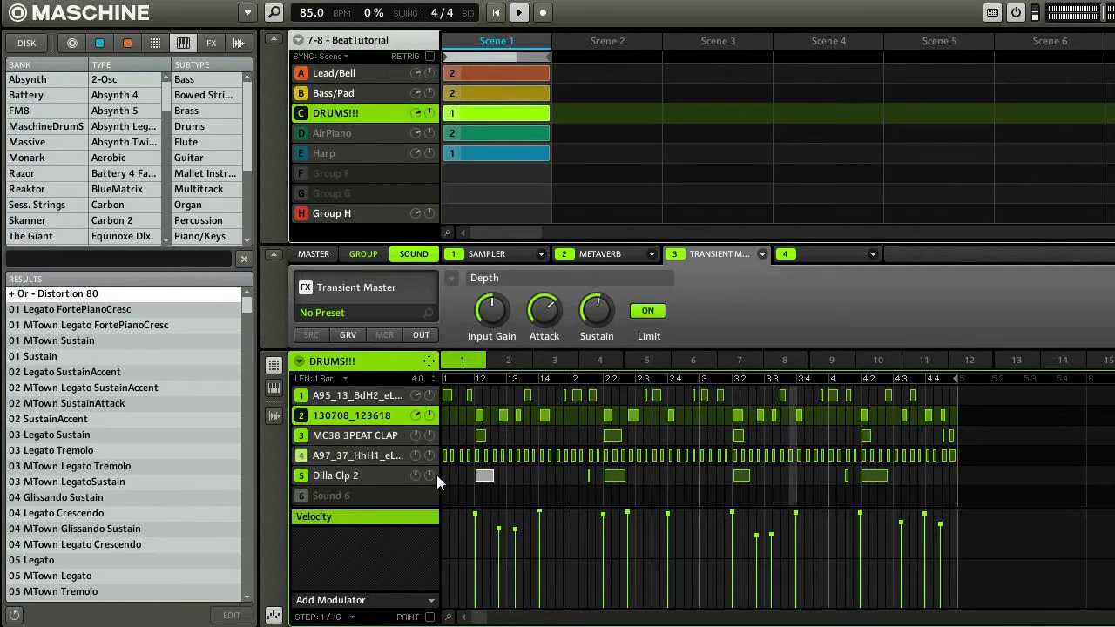
key("space")
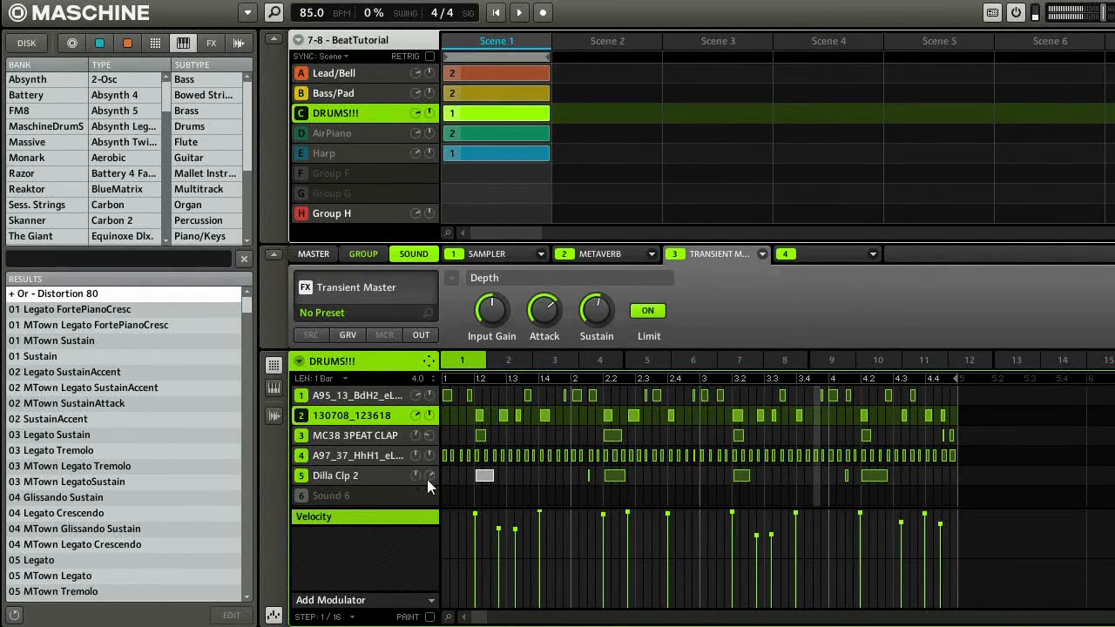
key("space")
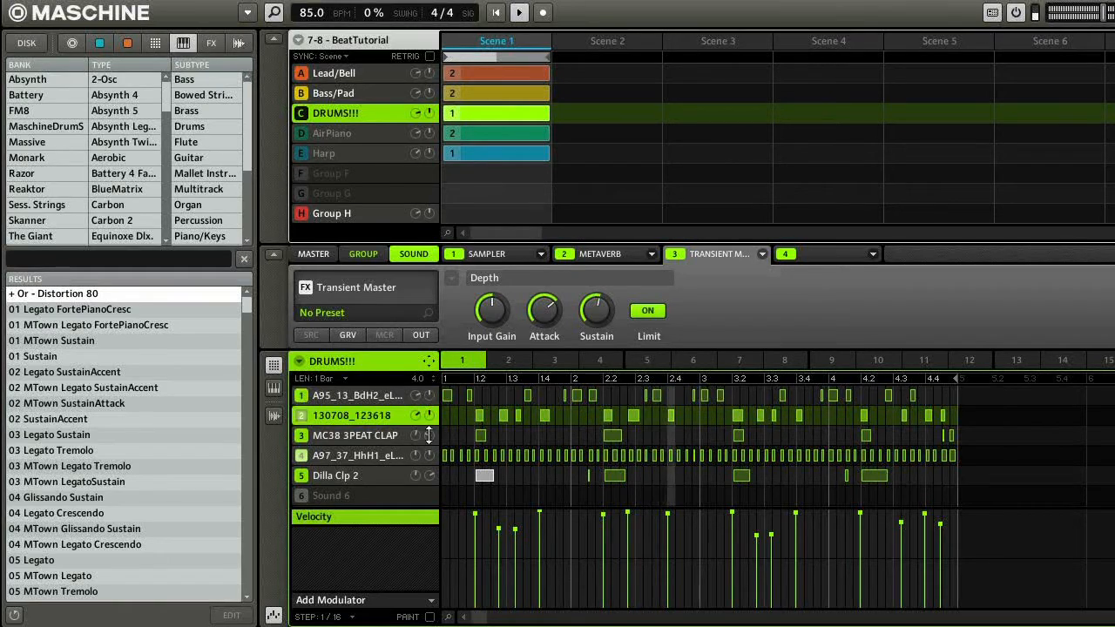
key("space")
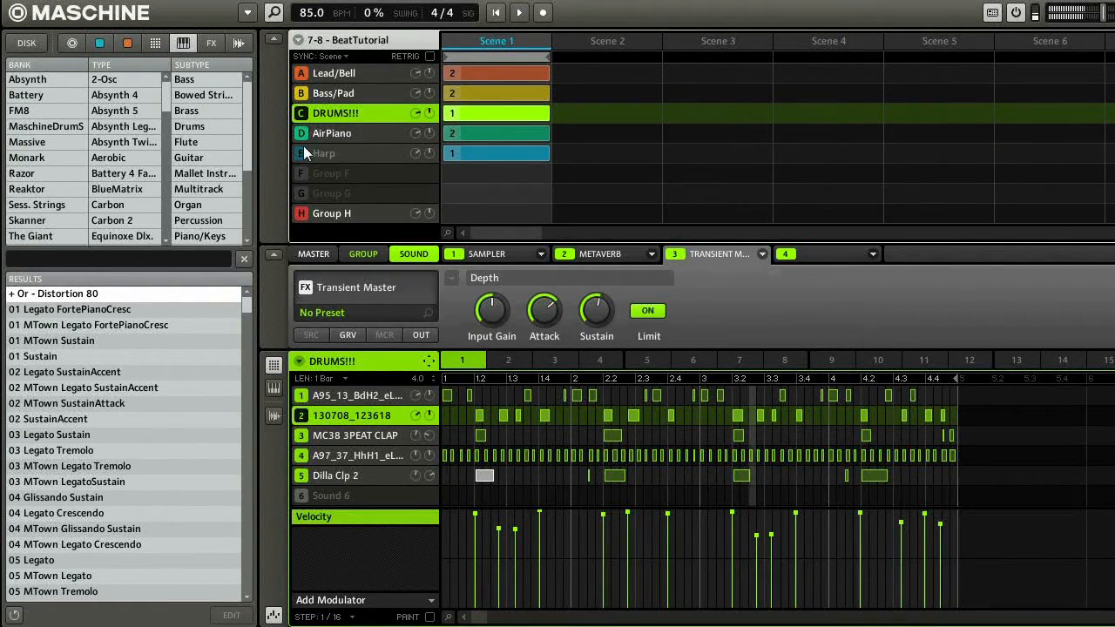
Step: Bring AirPiano and Harp back into the mix and pan them to opposite sides while checking playback
left_click(327, 136)
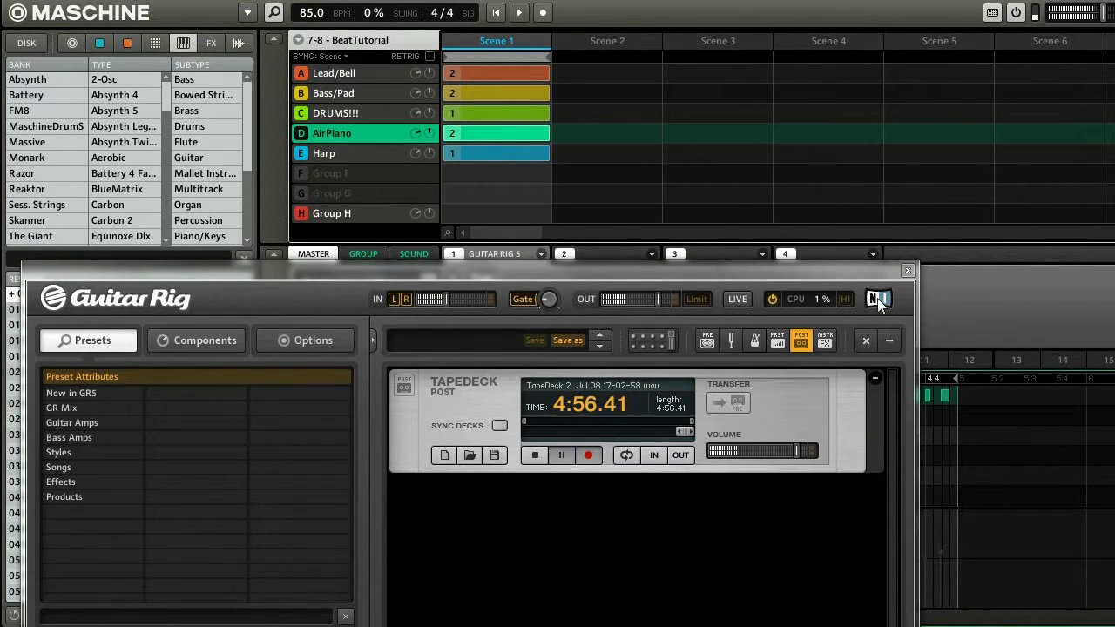
left_click(408, 254)
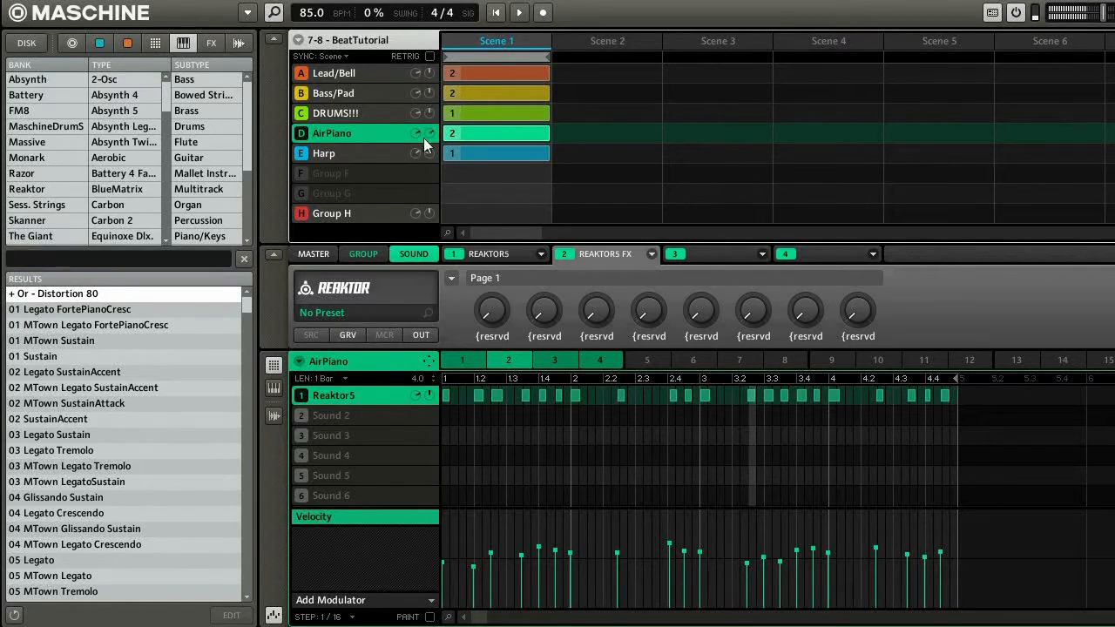
key("space")
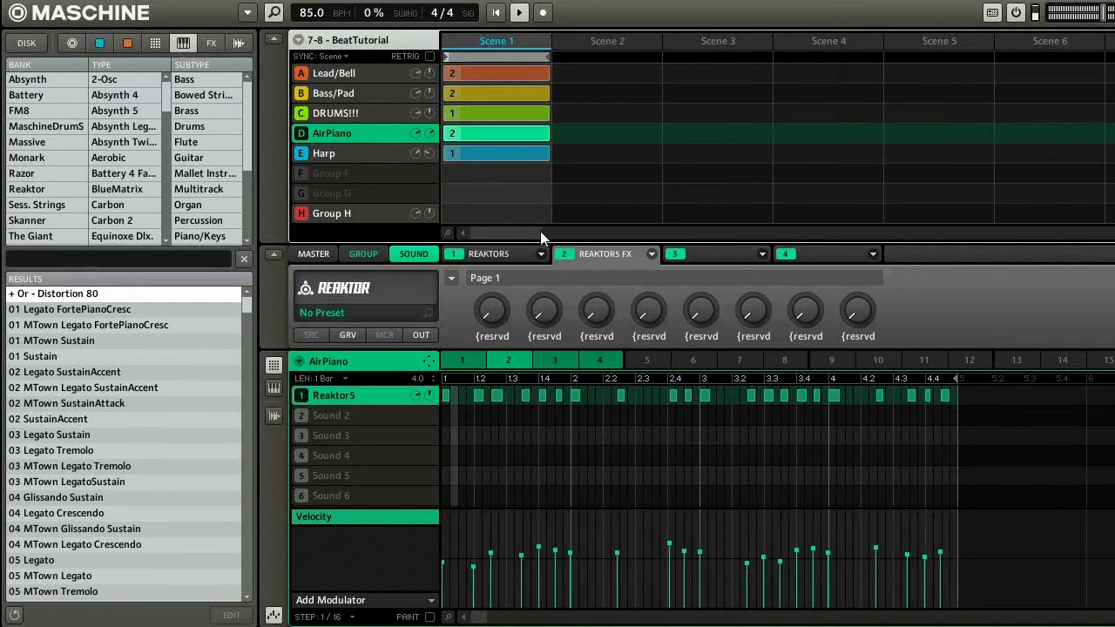
key("space")
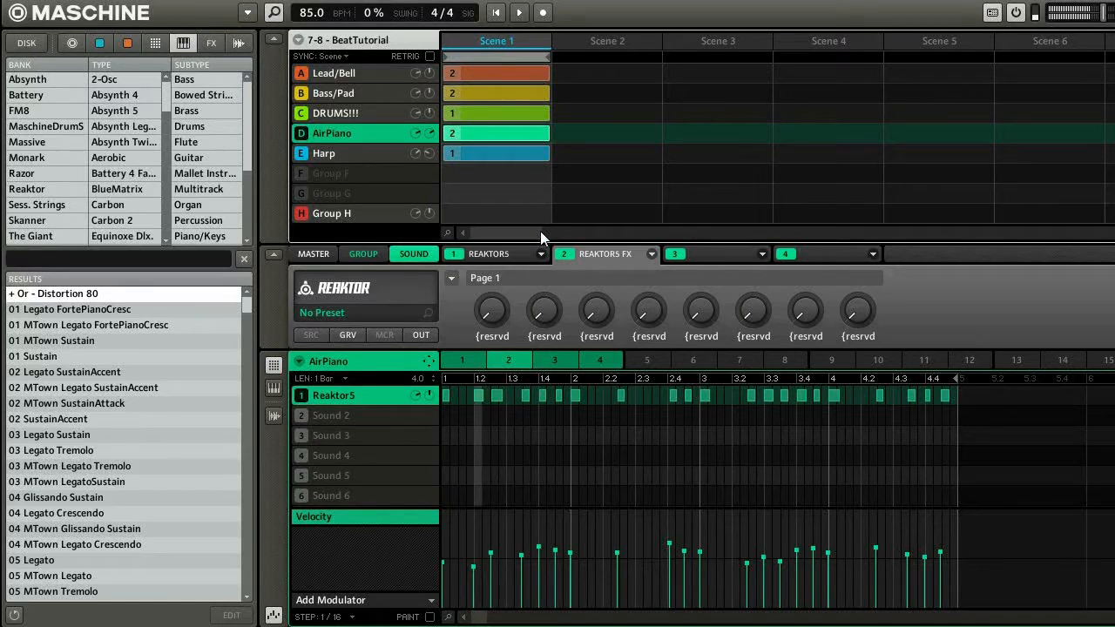
Step: Duplicate Scene 1 with all of its group patterns
mouse_move(372, 295)
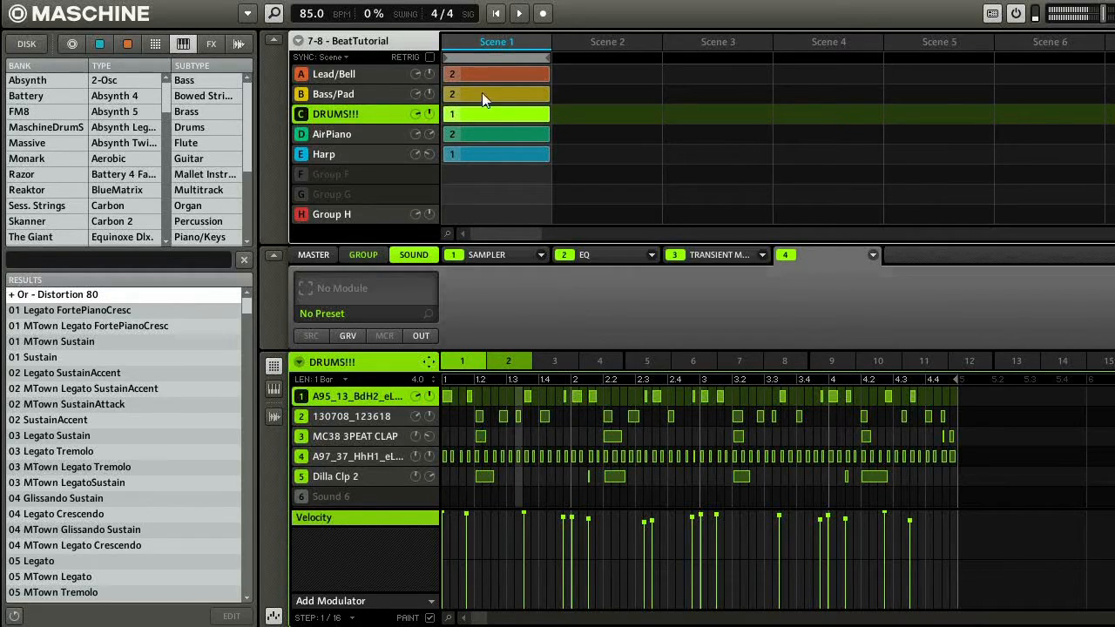
right_click(481, 42)
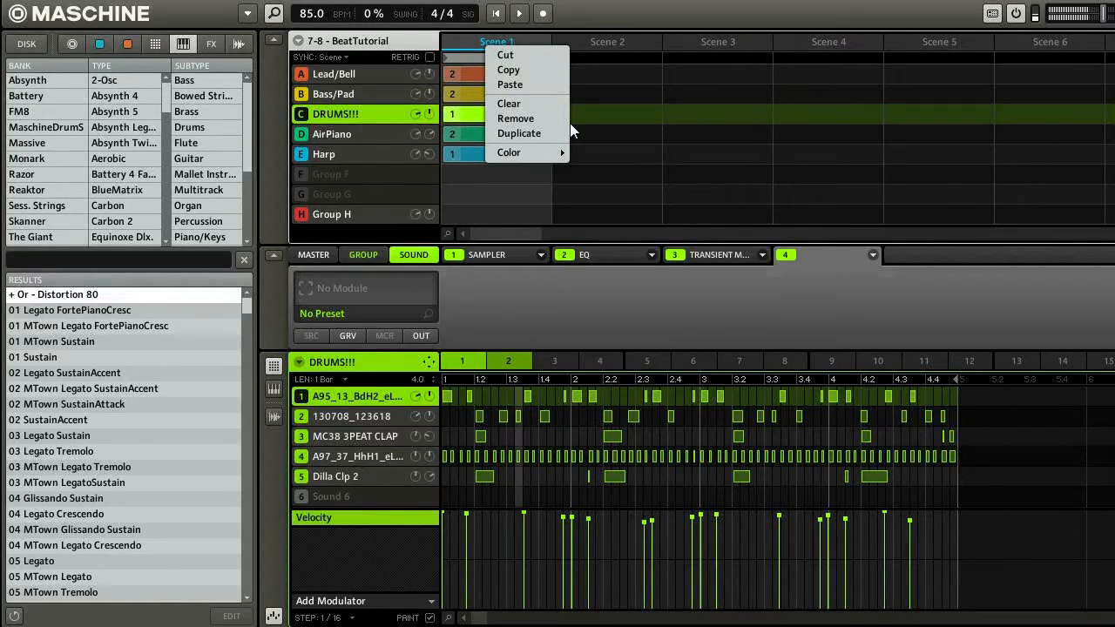
left_click(546, 138)
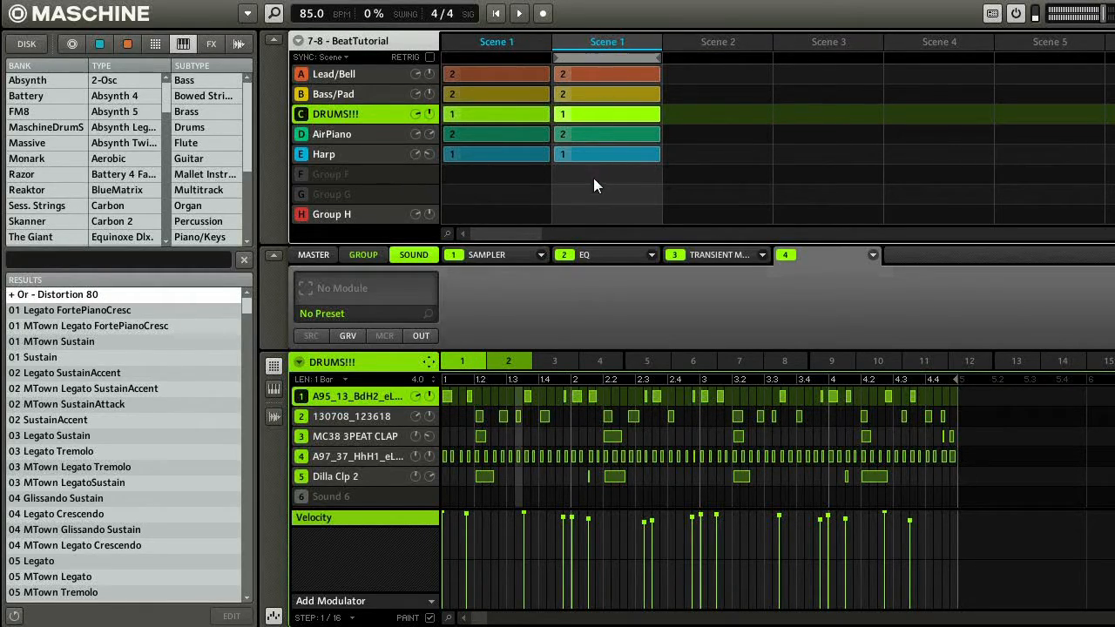
Step: Clear the Lead/Bell, Bass/Pad, DRUMS!!!, AirPiano and Harp patterns from the first scene
left_click(491, 71)
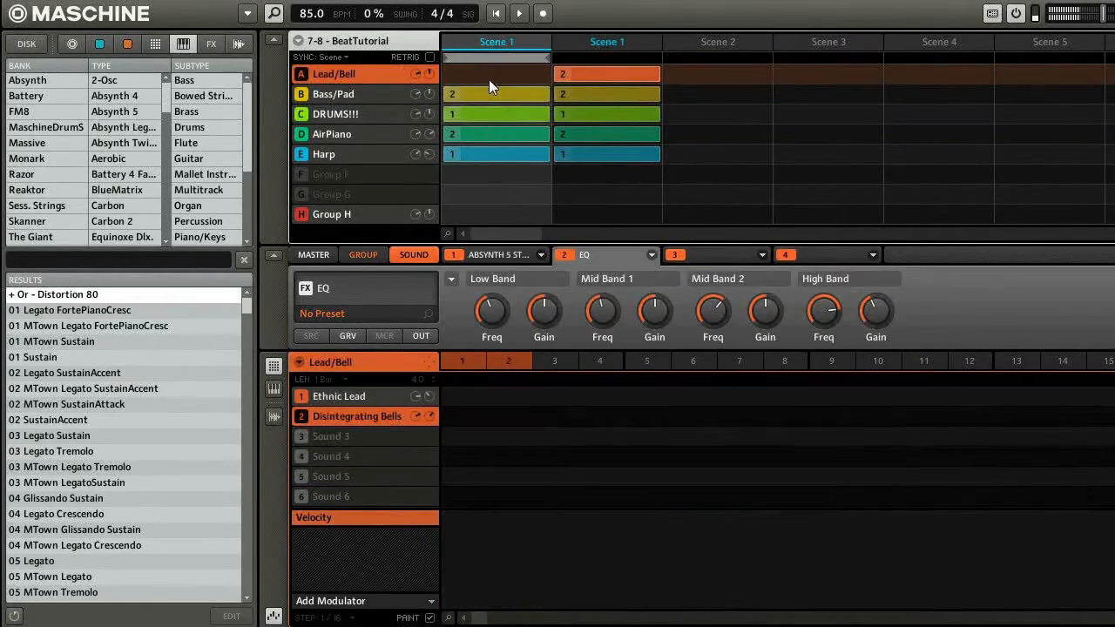
left_click(489, 94)
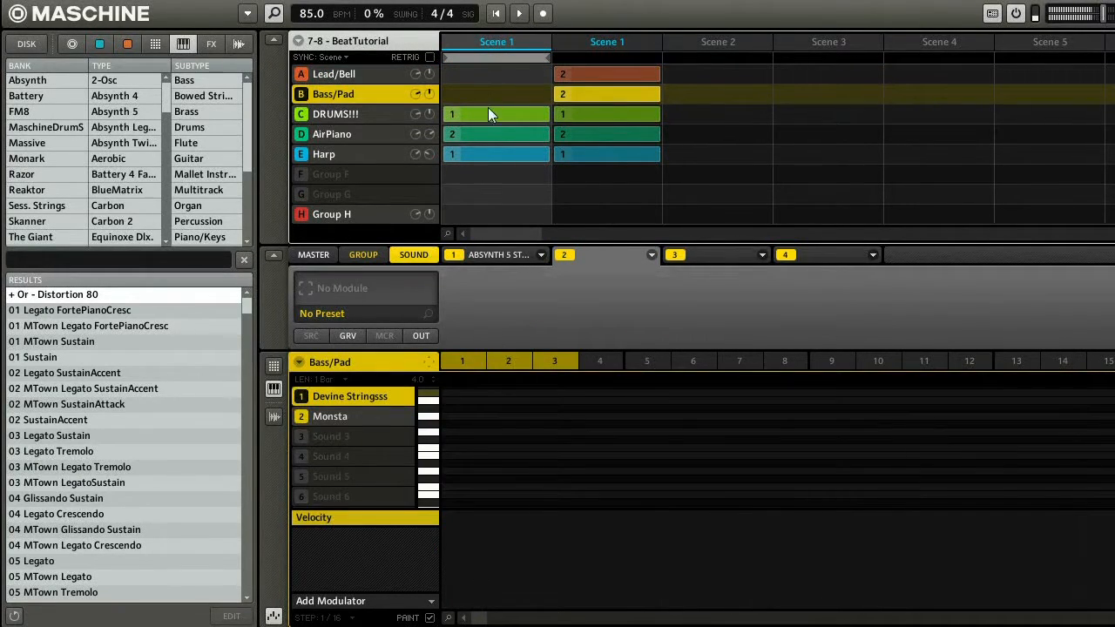
left_click(487, 114)
left_click(487, 133)
left_click(488, 153)
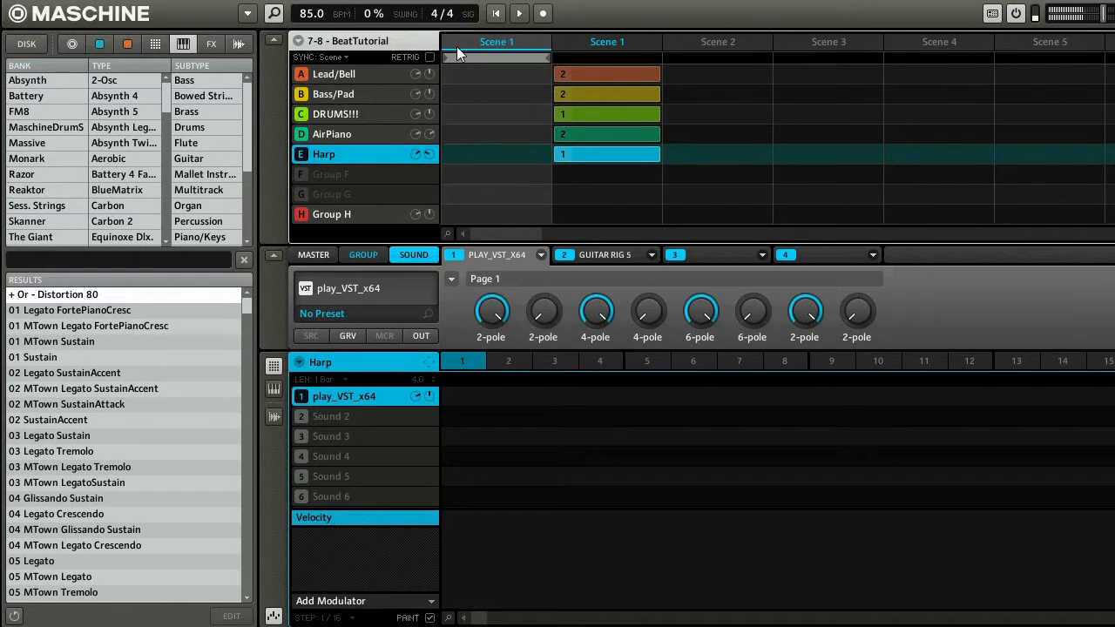
Step: Assign AirPiano pattern 1 and Harp pattern 1 to the first scene, playing the scene after each addition
left_click(338, 136)
left_click(461, 359)
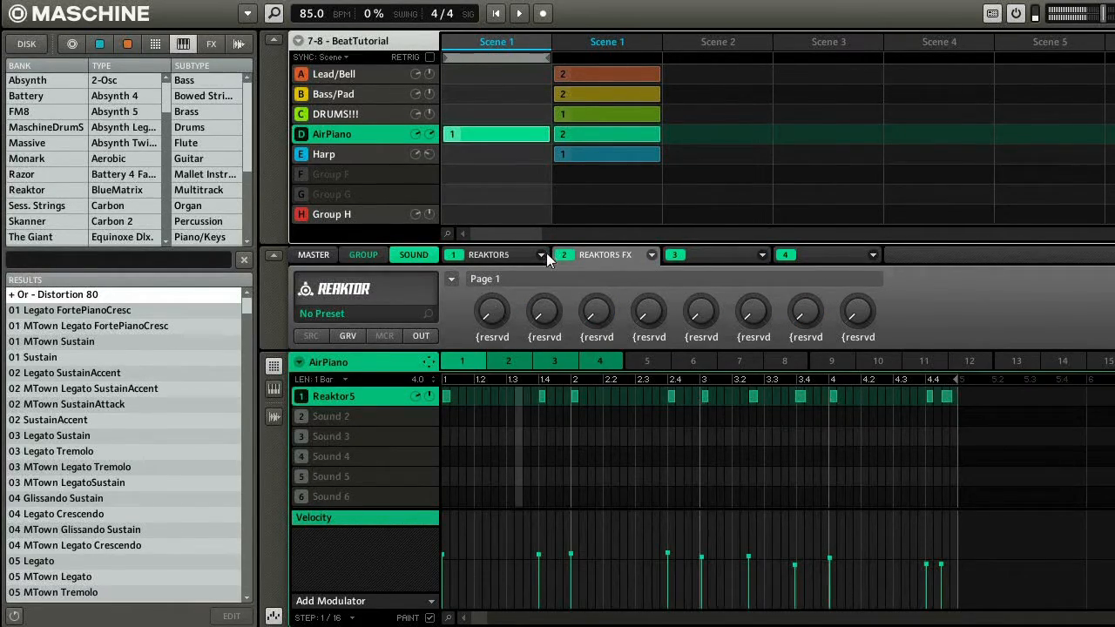
key("space")
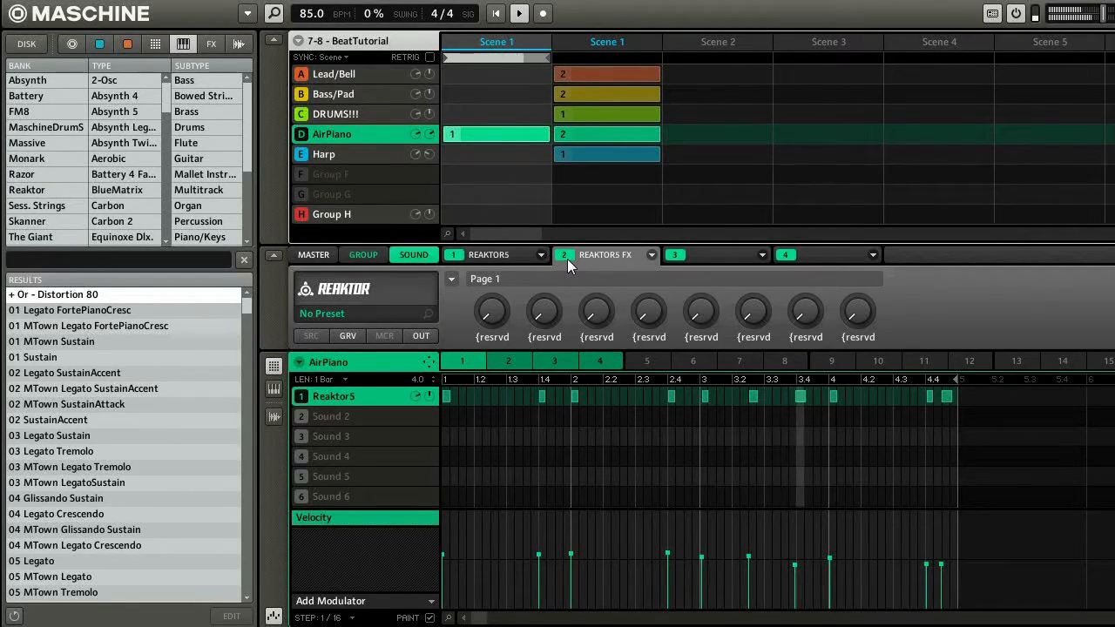
left_click(342, 157)
left_click(470, 360)
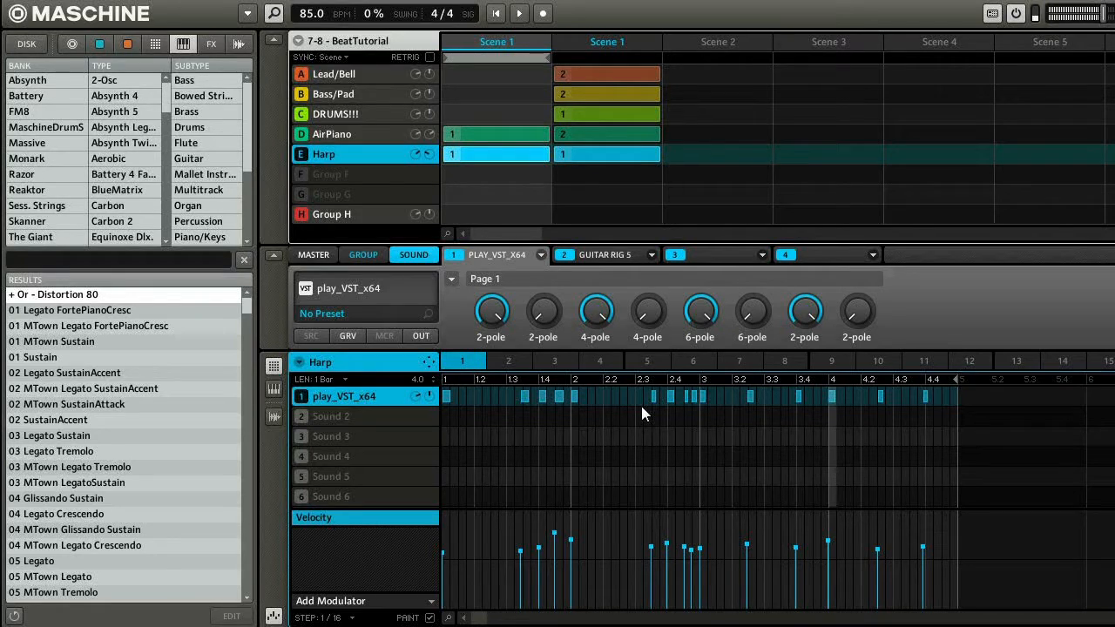
key("space")
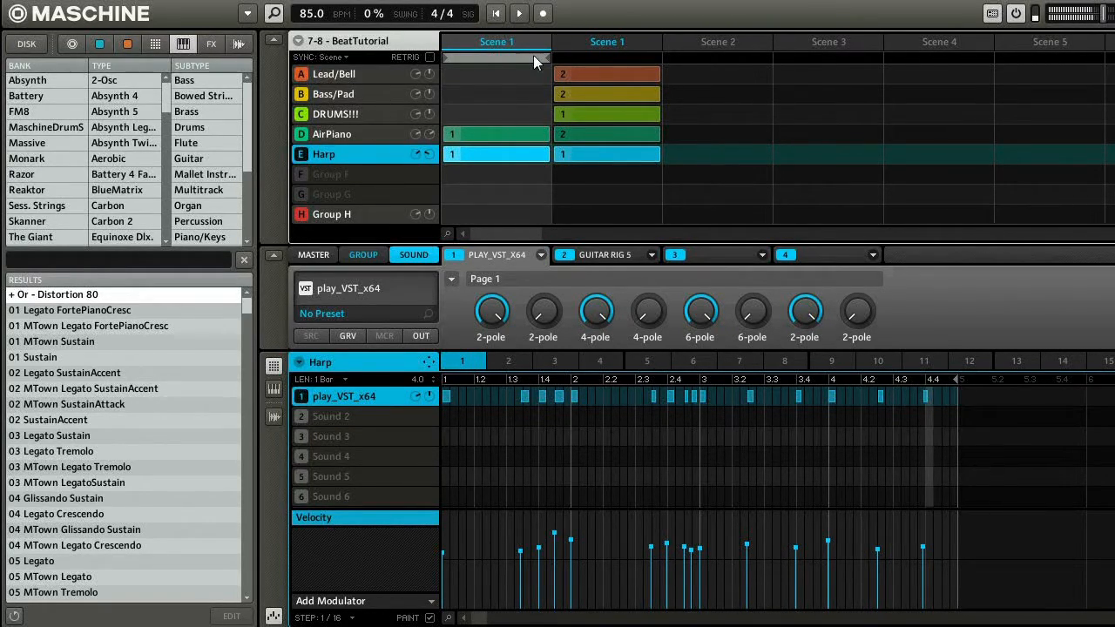
Step: Duplicate the first scene containing only the AirPiano and Harp patterns
right_click(512, 45)
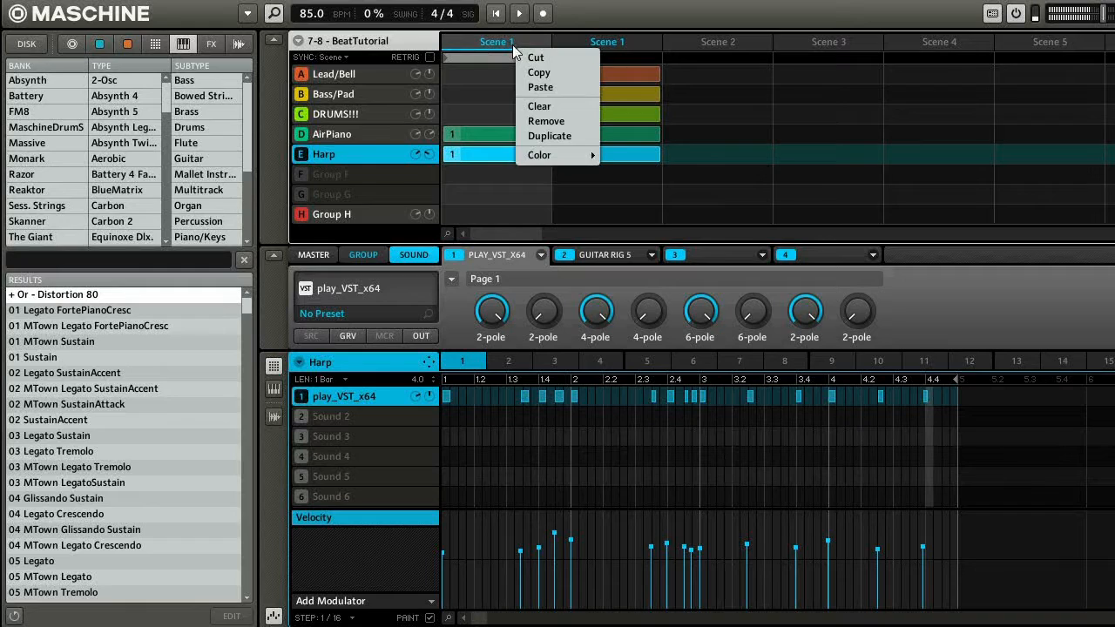
left_click(551, 136)
left_click(575, 120)
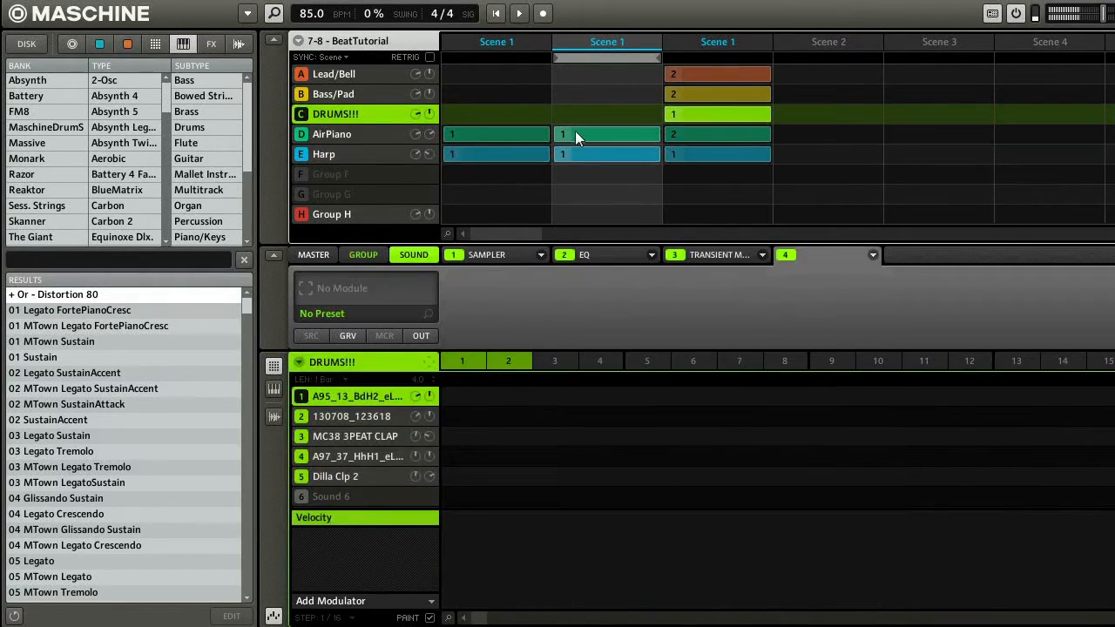
left_click(575, 132)
Step: Try Bass/Pad pattern 2 in the second scene and play it
left_click(341, 95)
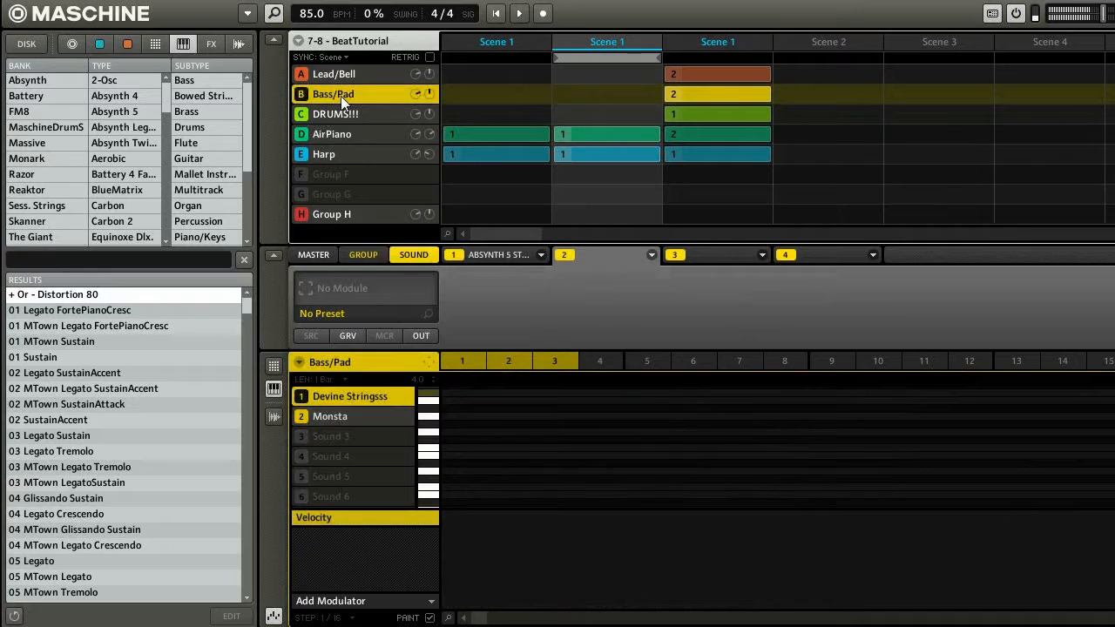
left_click(522, 360)
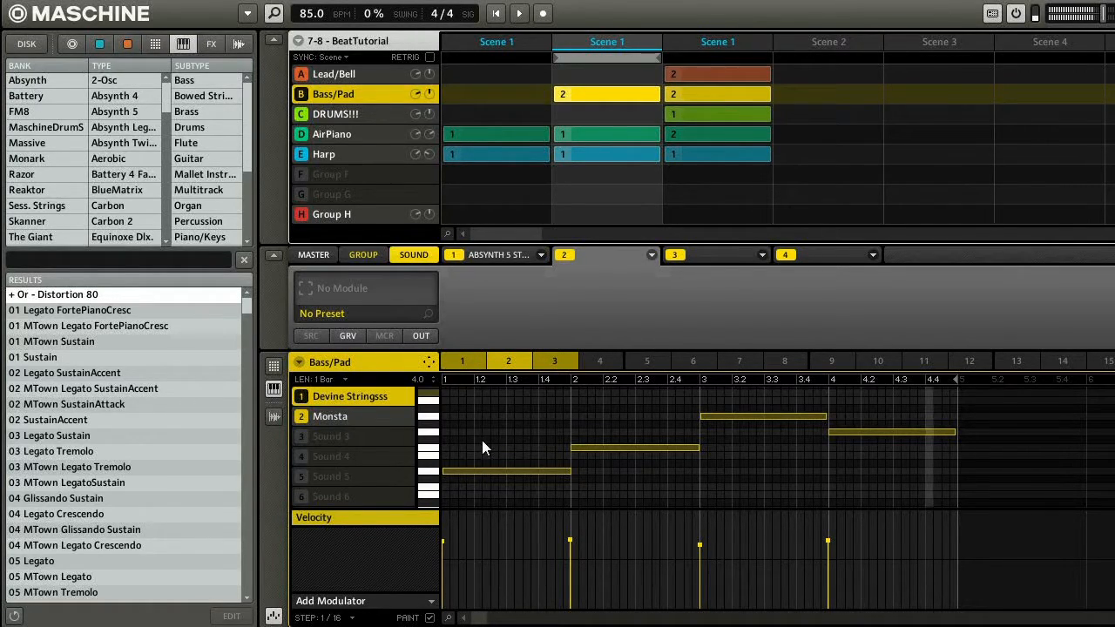
key("space")
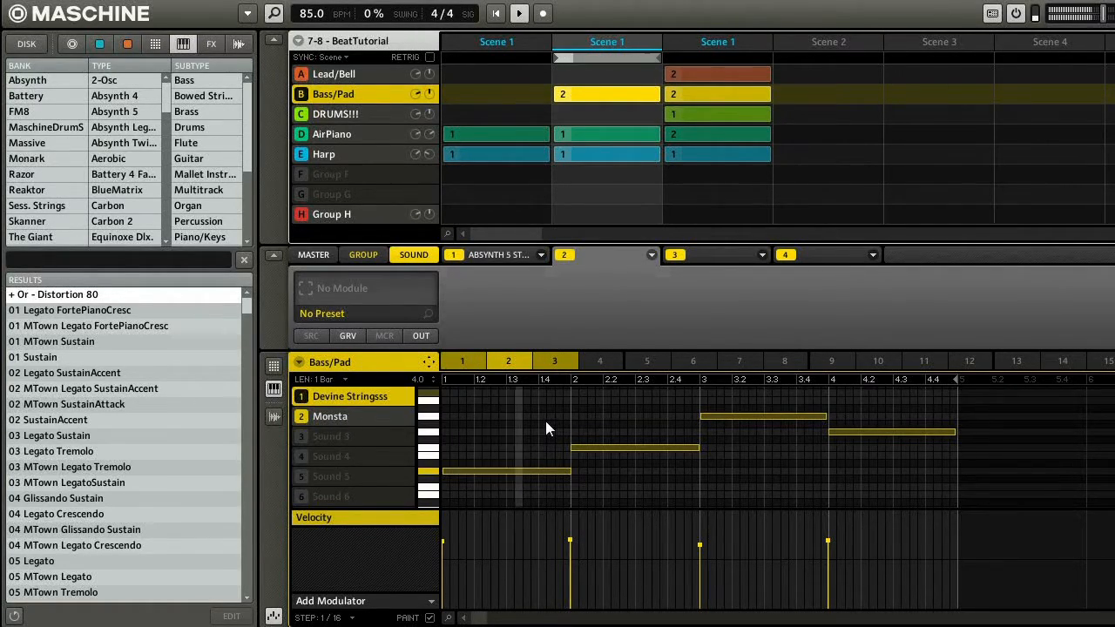
key("space")
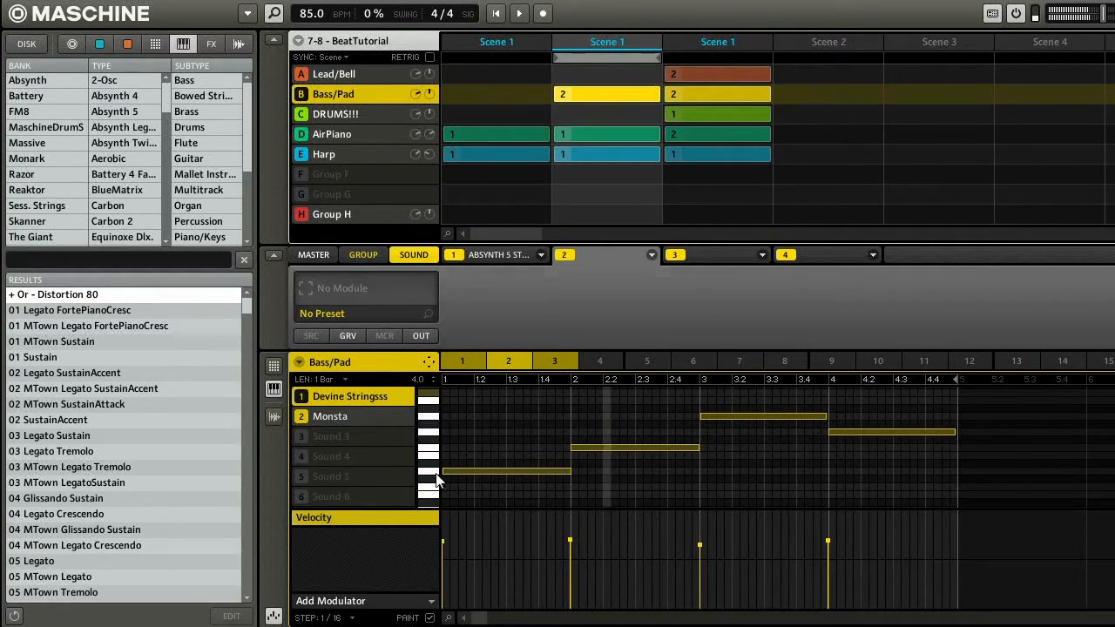
Step: Switch the second scene's Bass/Pad to pattern 3 and reset that pattern
right_click(560, 366)
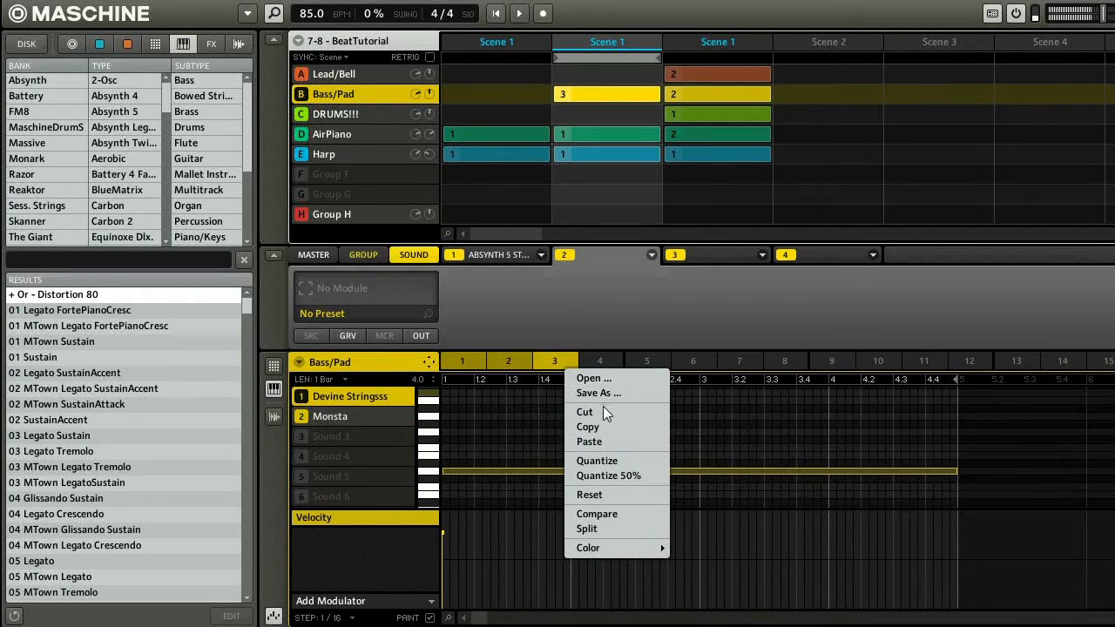
left_click(598, 494)
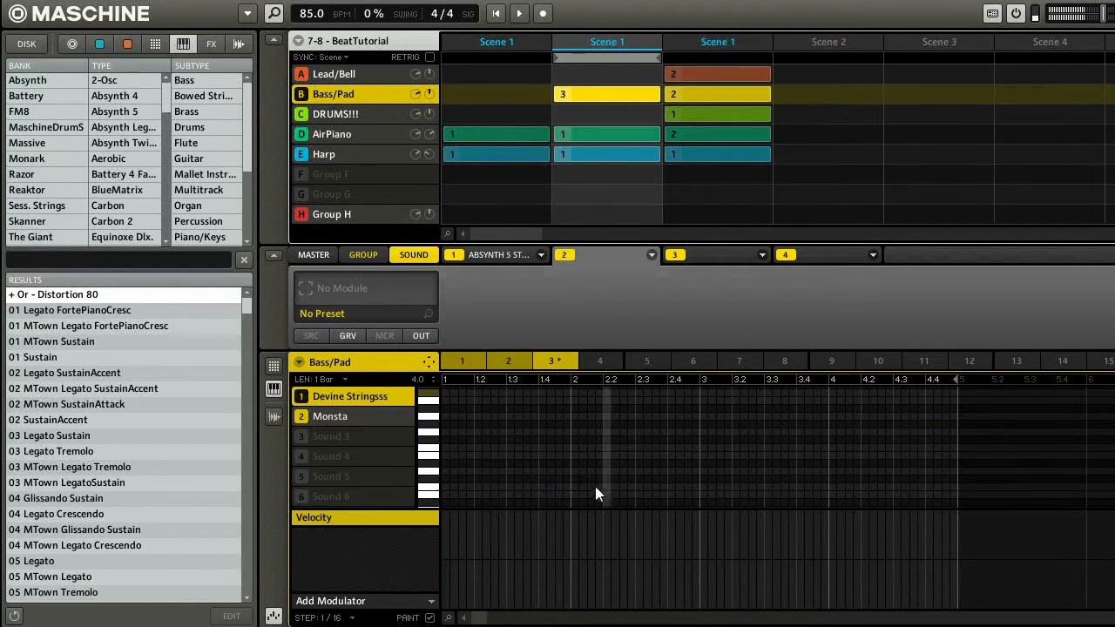
Step: Copy Bass/Pad pattern 2 into the empty pattern 3 of the second scene
left_click(526, 366)
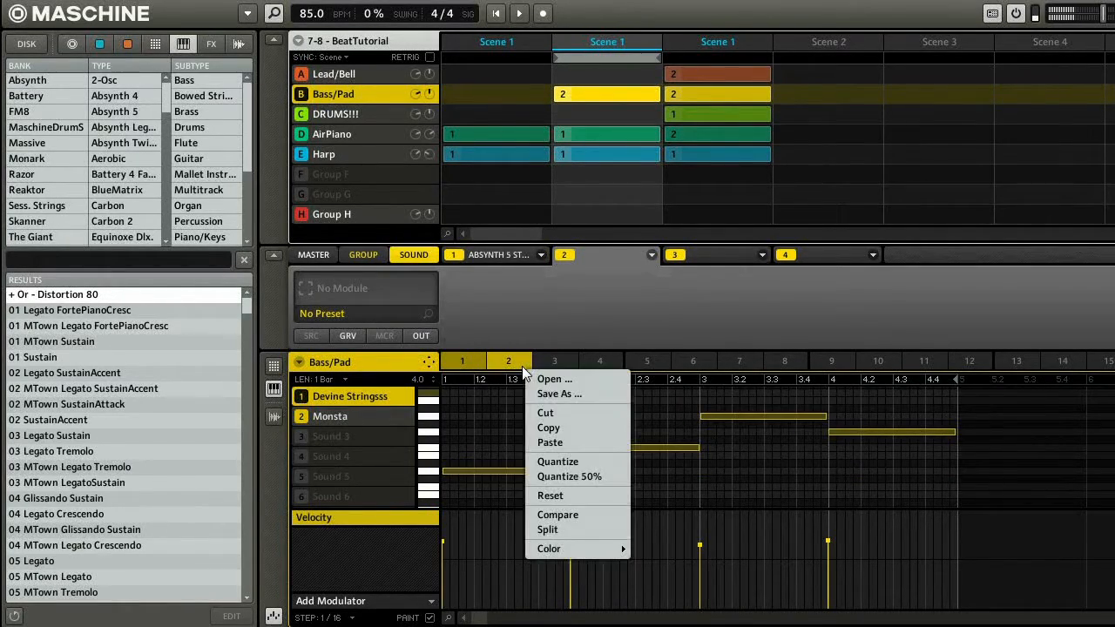
left_click(557, 428)
left_click(549, 361)
right_click(546, 364)
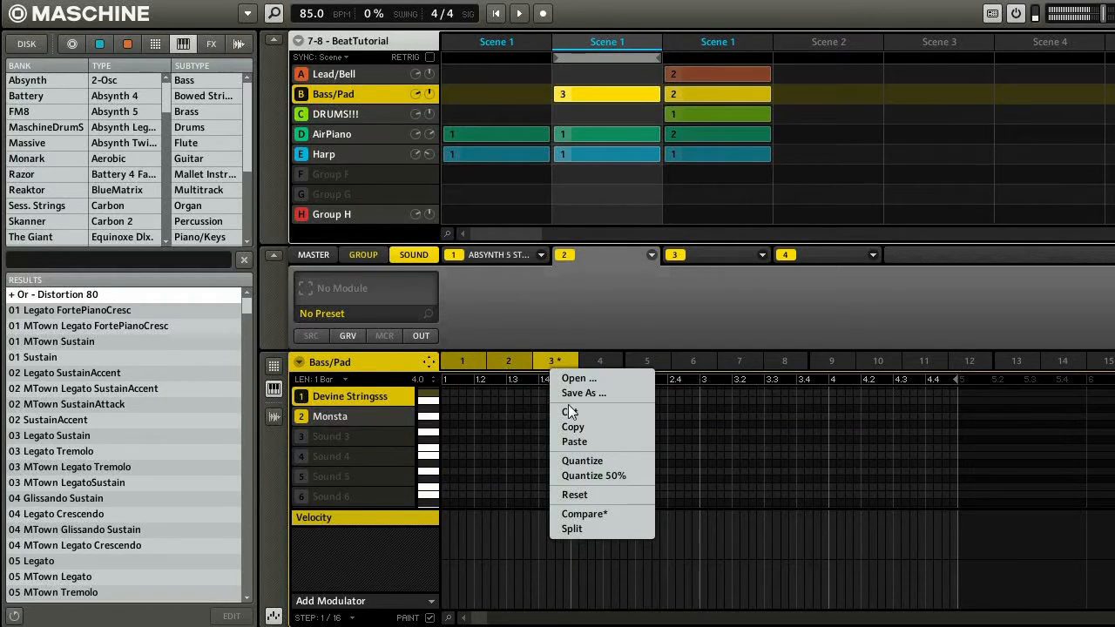
left_click(561, 443)
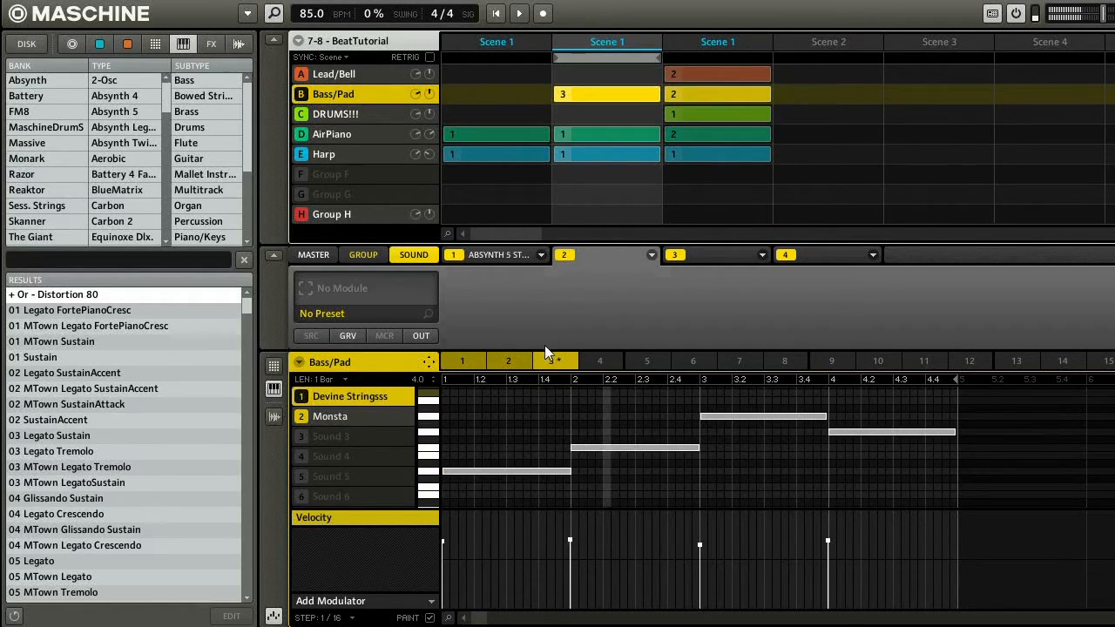
left_click(567, 503)
left_click_drag(559, 495, 589, 505)
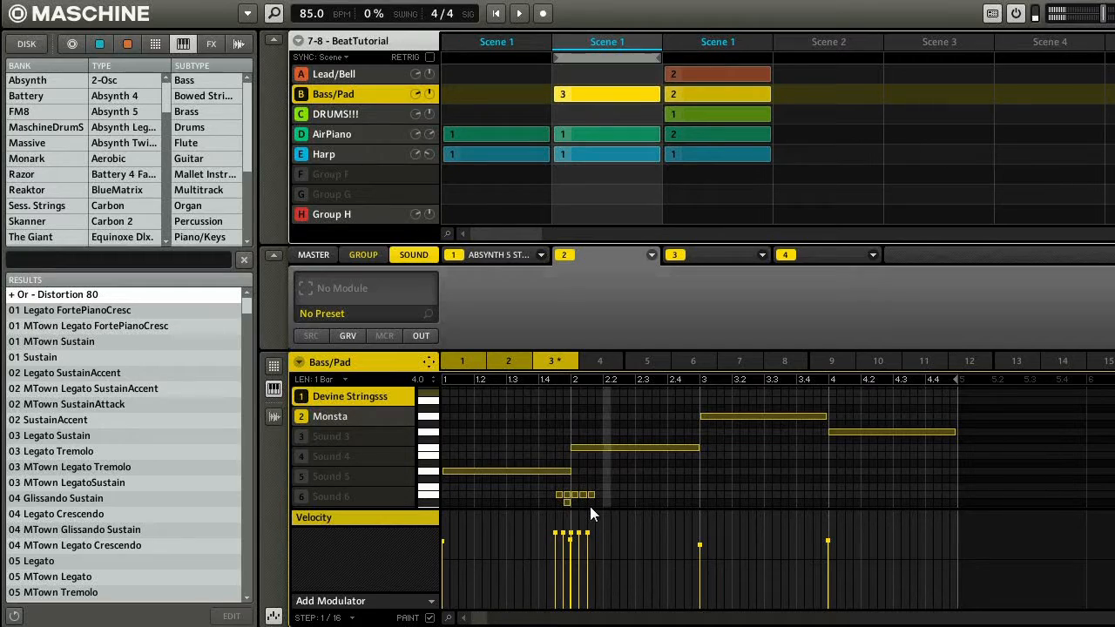
left_click_drag(531, 495, 628, 503)
key("Delete")
Step: Delete the notes from bar 2 onward in Bass/Pad pattern 3 and stretch the first note to the pattern's end at bar 5
left_click_drag(629, 394, 855, 493)
key("Delete")
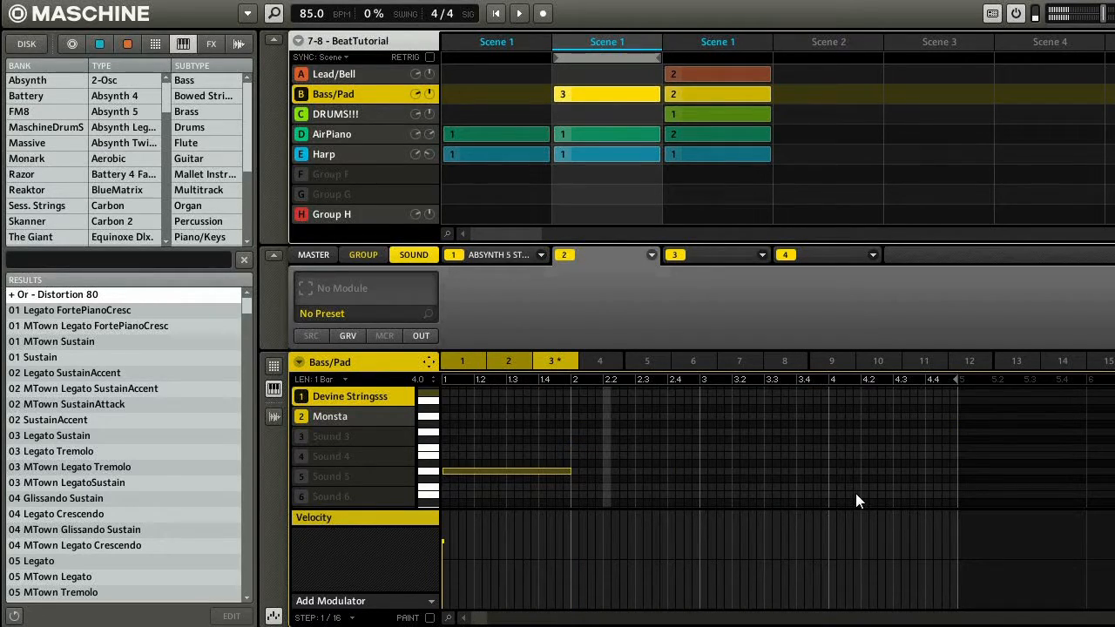
left_click_drag(571, 473, 953, 476)
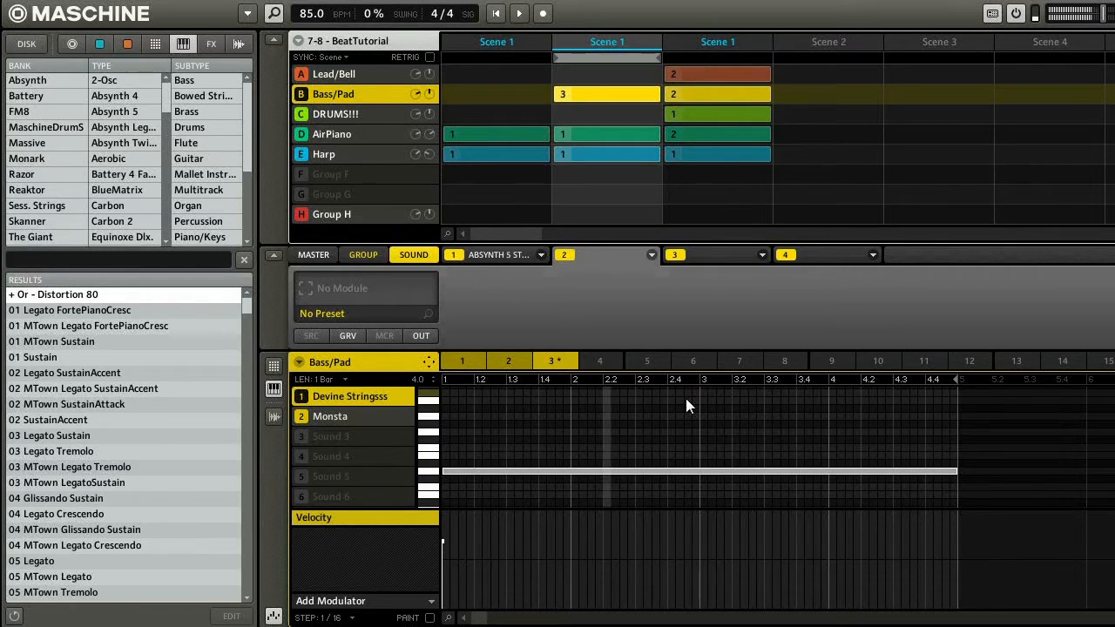
Step: Play the second scene and duplicate it as a third scene
key("space")
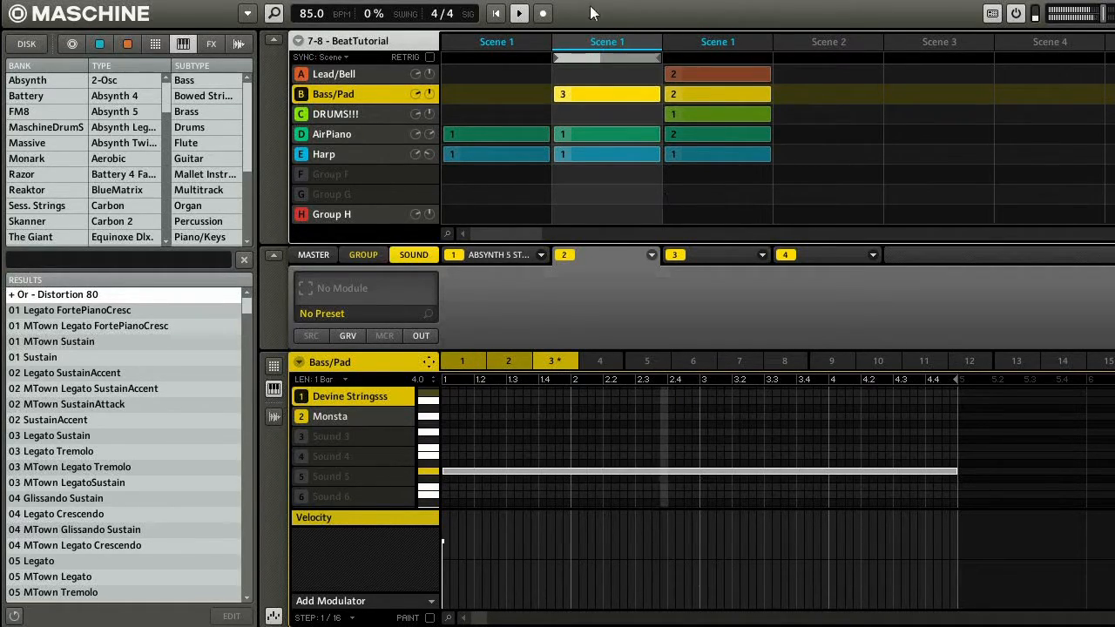
right_click(583, 42)
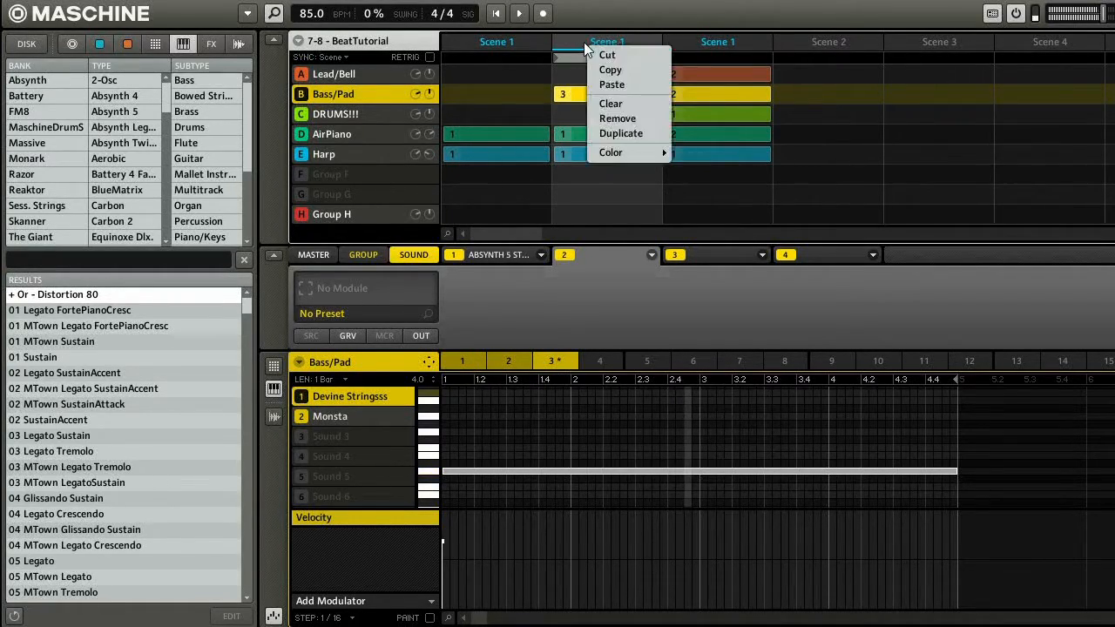
left_click(638, 134)
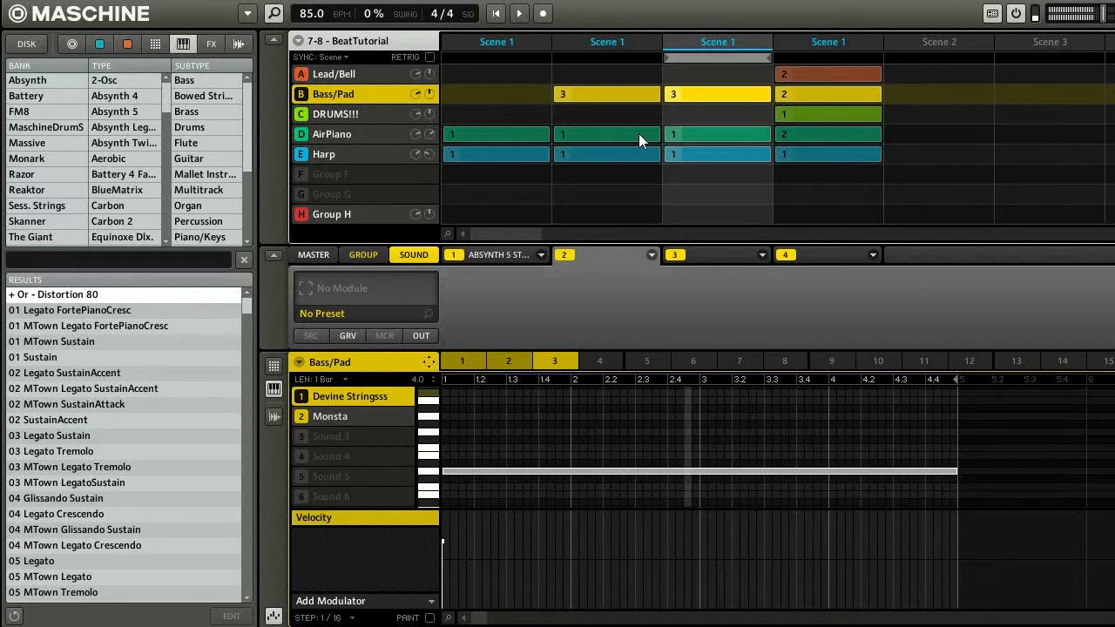
Step: Load the Guitar Rig 5 plug-in into the DRUMS!!! group's second effect slot and open its editor window
left_click(352, 115)
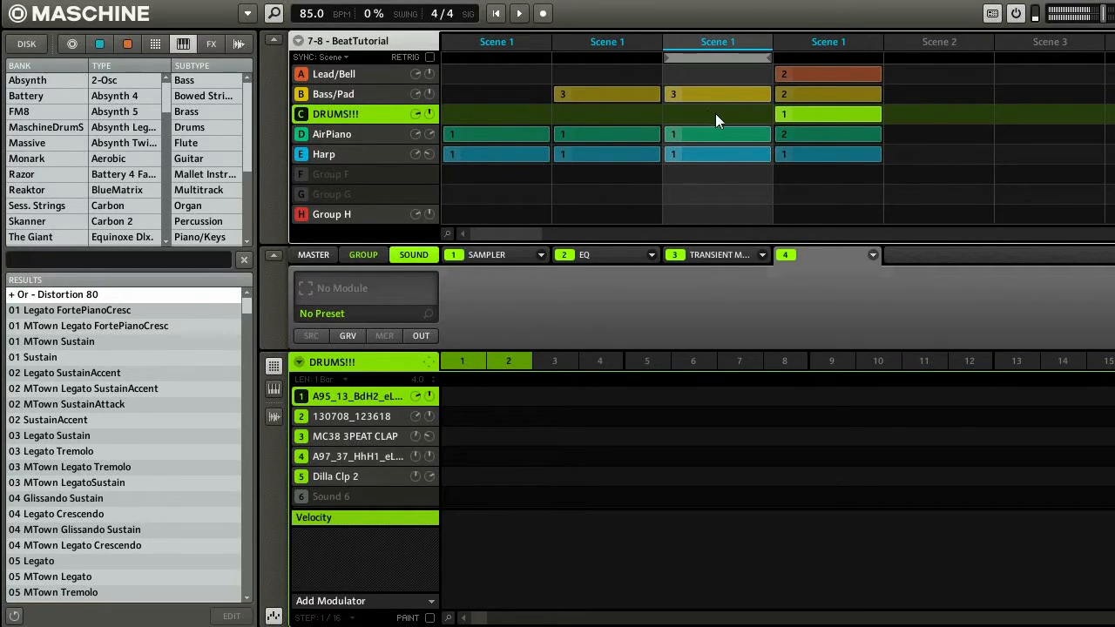
left_click(357, 254)
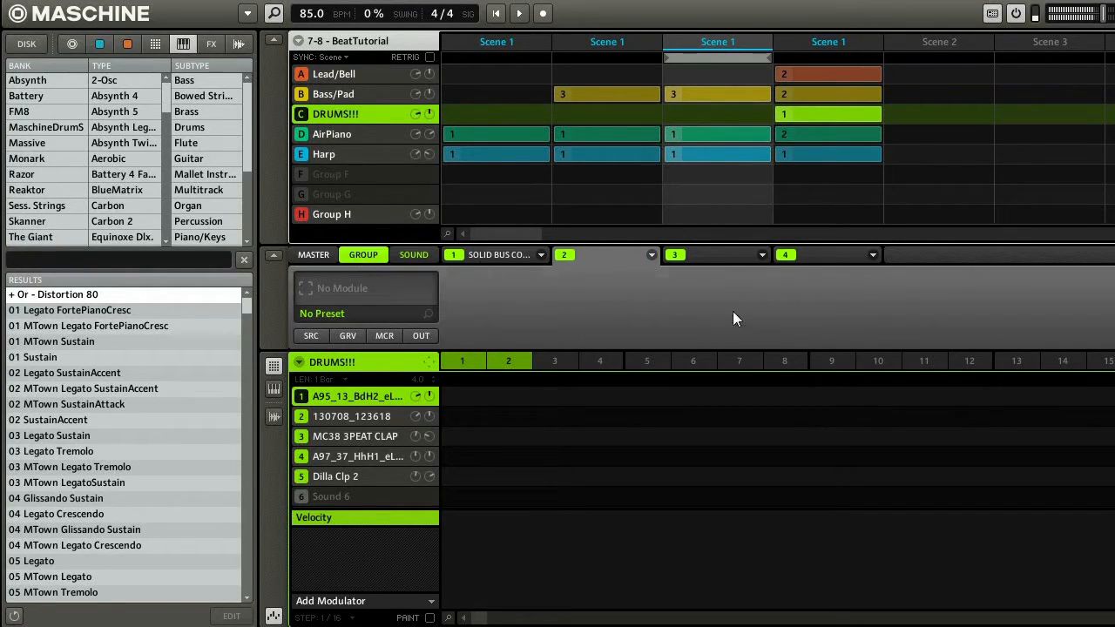
left_click(651, 255)
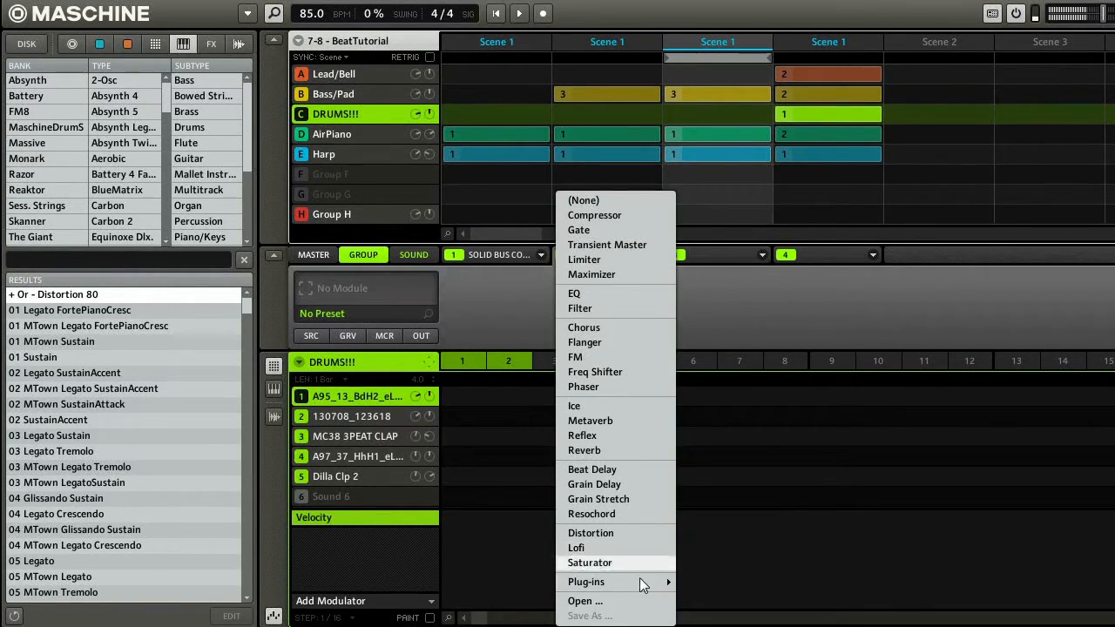
mouse_move(640, 580)
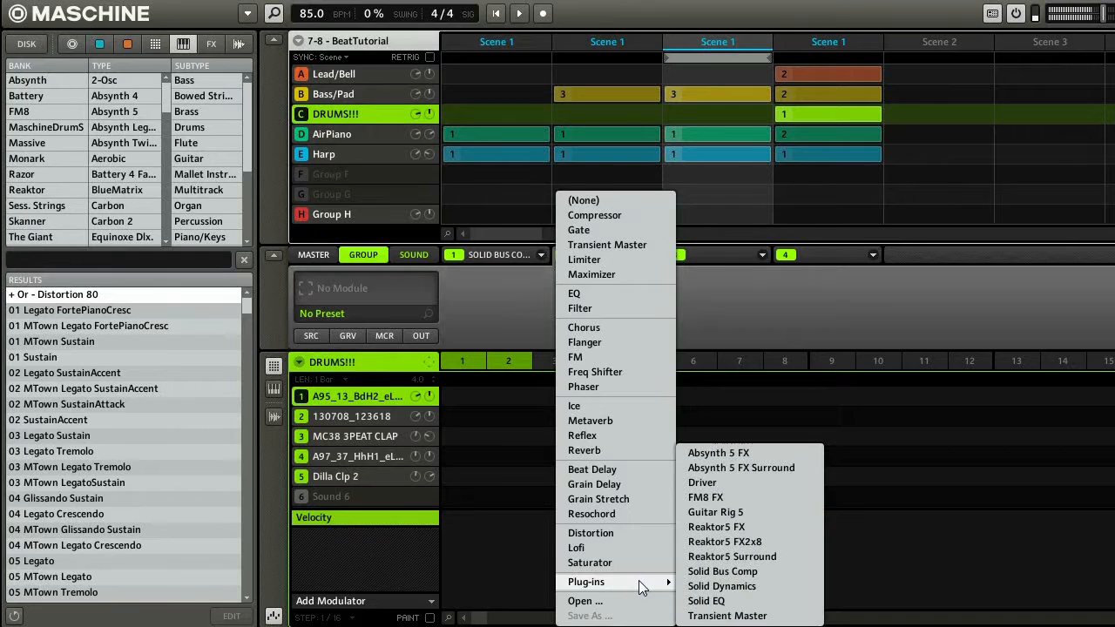
left_click(721, 514)
left_click(327, 294)
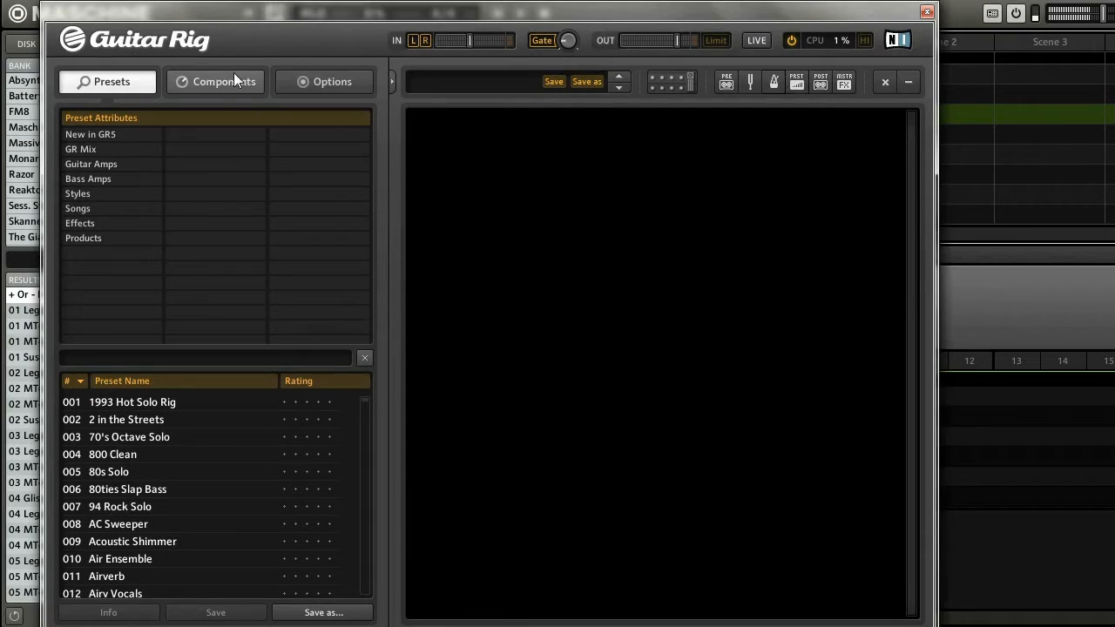
Step: Add a Container from the Tools components to the Guitar Rig rack and expand its control assignments
left_click_drag(264, 9, 264, 0)
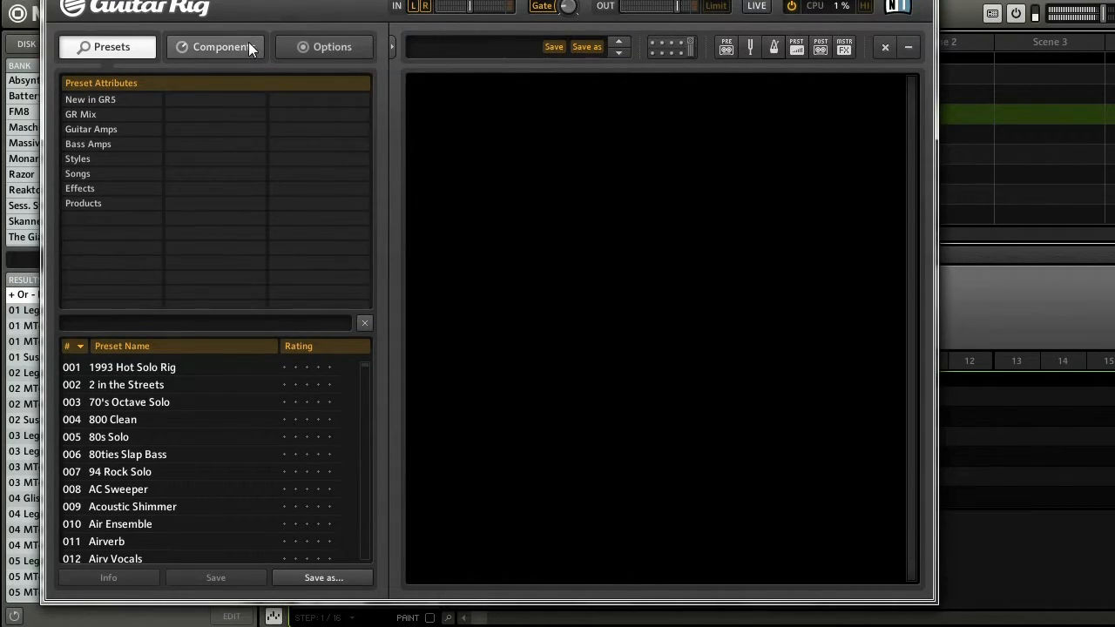
left_click(249, 45)
left_click(211, 330)
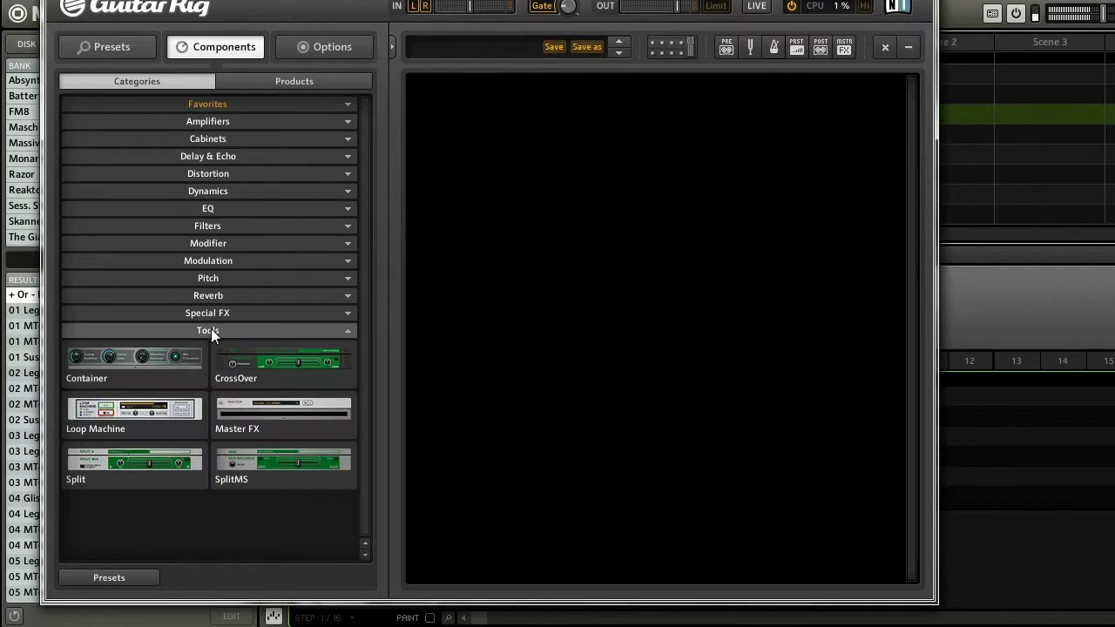
double_click(133, 360)
left_click(895, 116)
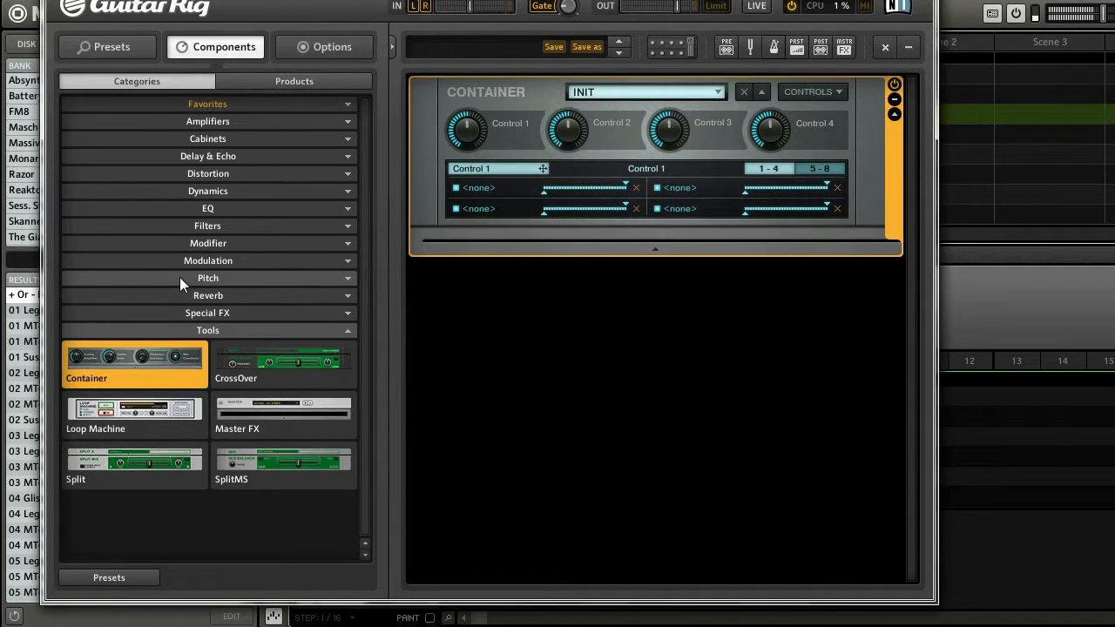
Step: Put a Peak Filter inside the Container, assign Control 1 to its Freq, and lower that control slightly
left_click(217, 227)
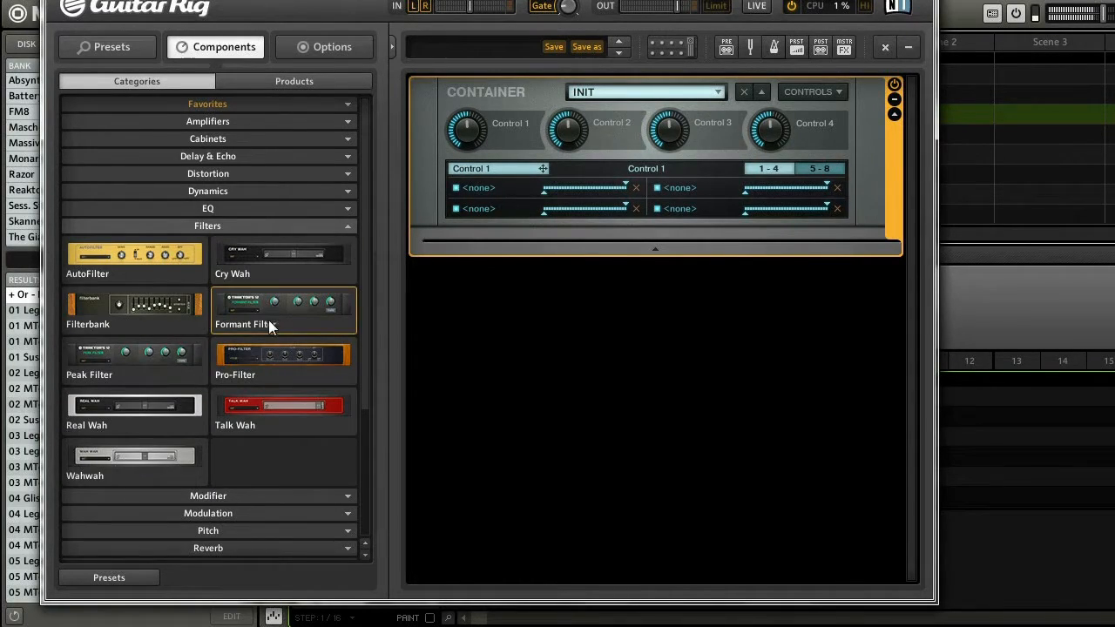
left_click_drag(77, 360, 543, 224)
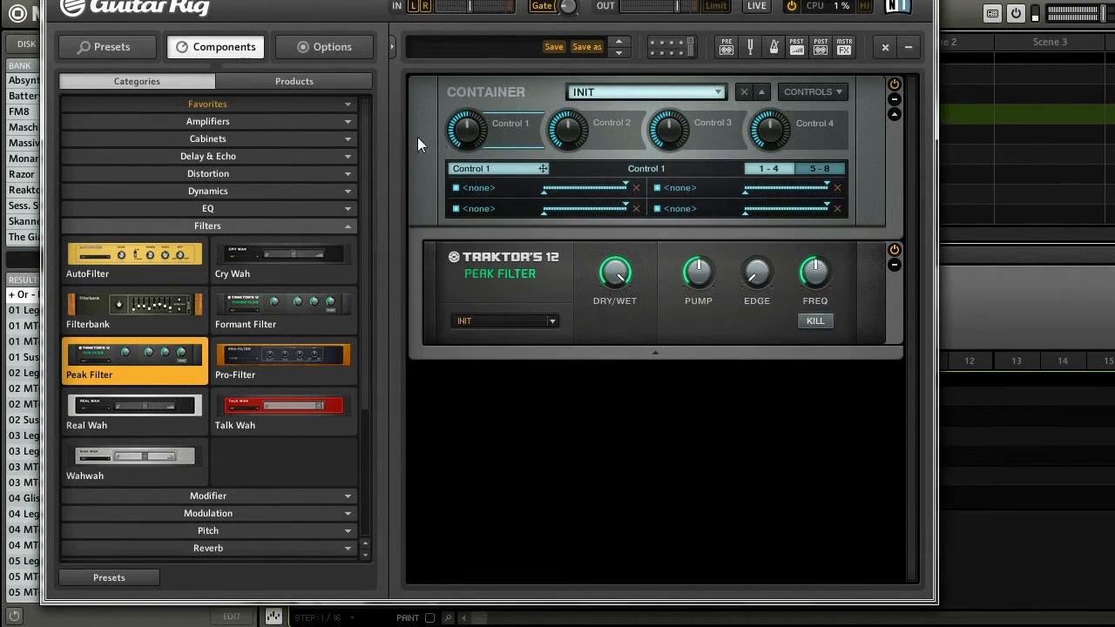
left_click_drag(513, 112, 808, 276)
mouse_move(468, 127)
left_mouse_down()
mouse_move(466, 146)
mouse_move(456, 131)
mouse_move(451, 141)
left_mouse_up()
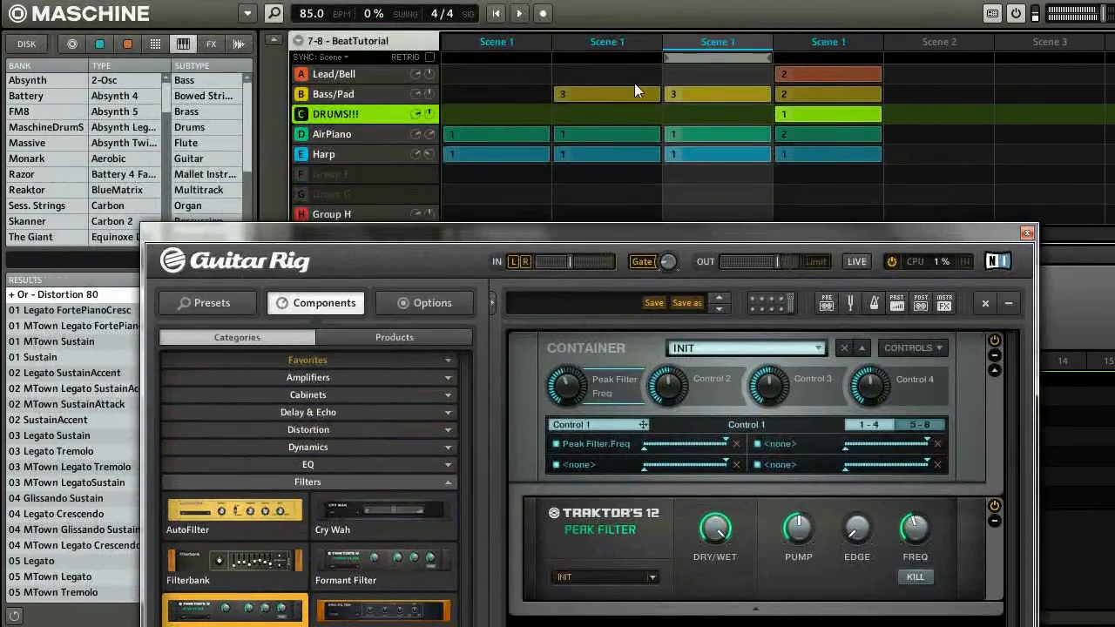
left_click_drag(879, 234, 589, 559)
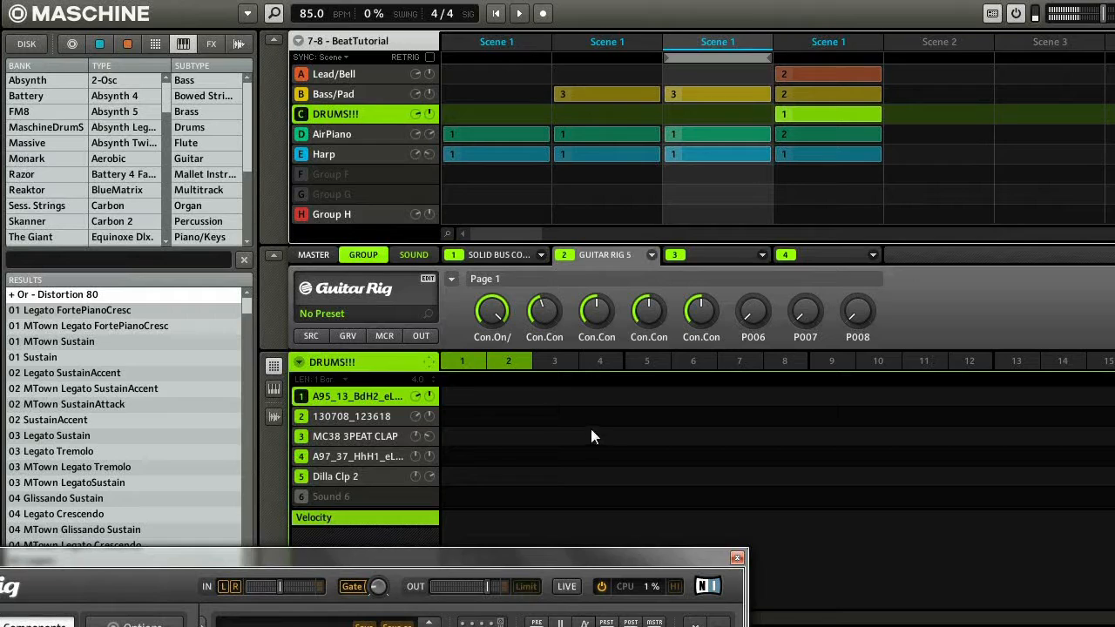
Step: Copy DRUMS!!! pattern 1 into pattern 2 and use pattern 2 in the third scene
left_click(472, 363)
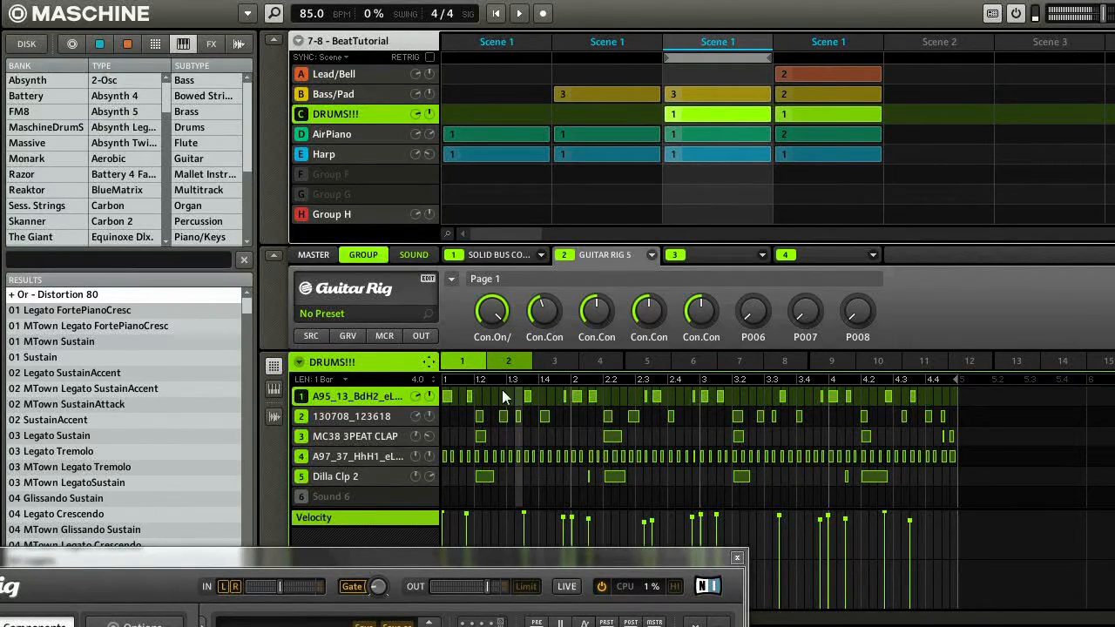
right_click(459, 363)
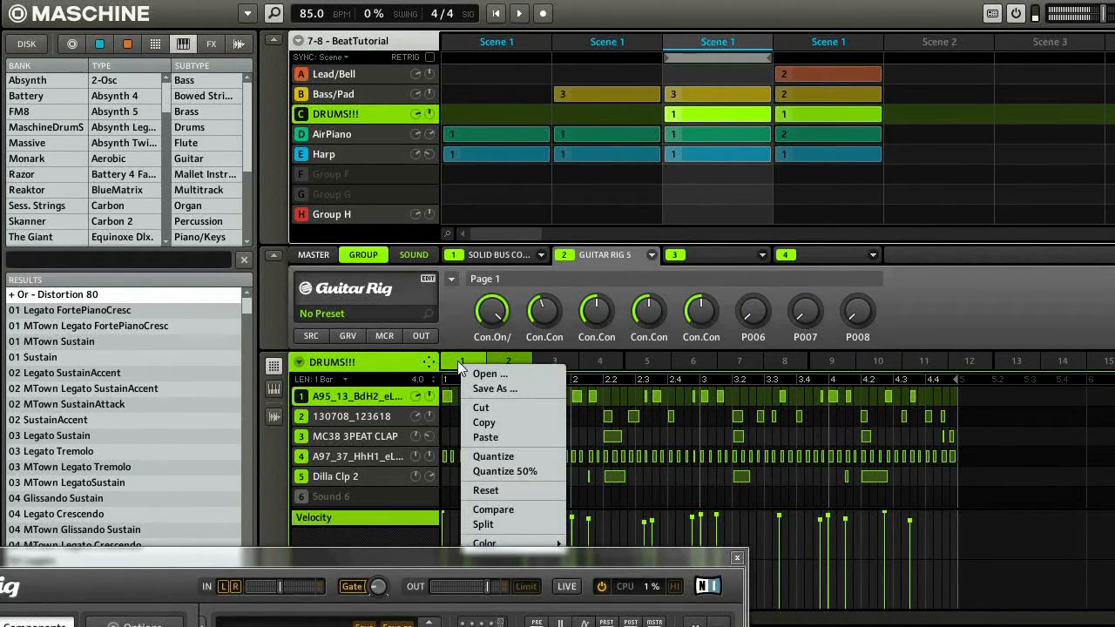
left_click(492, 426)
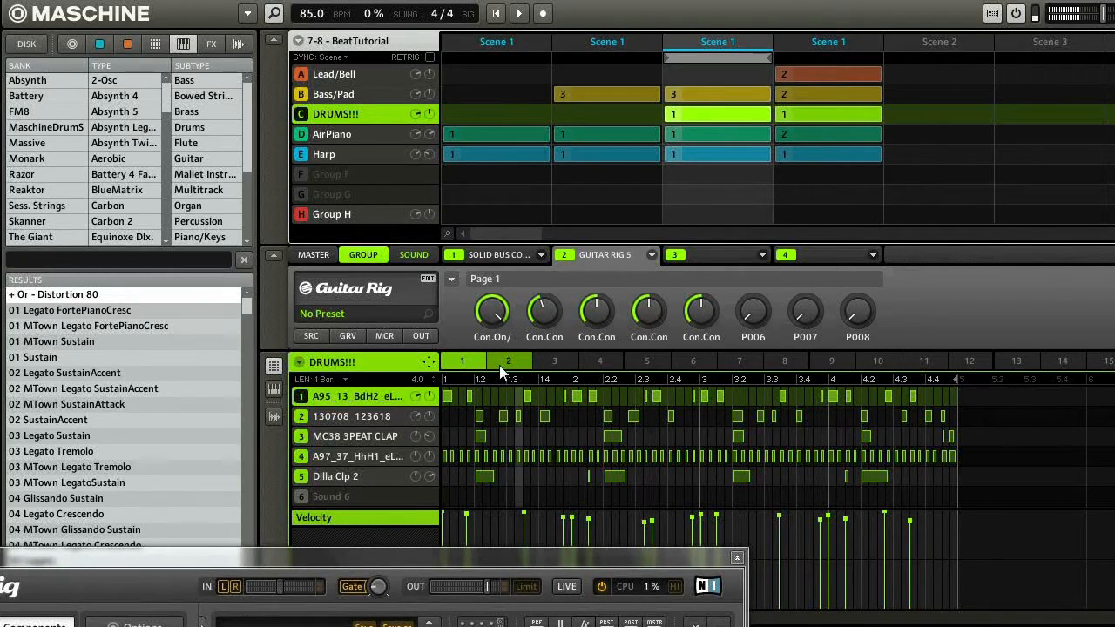
right_click(501, 367)
left_click(523, 435)
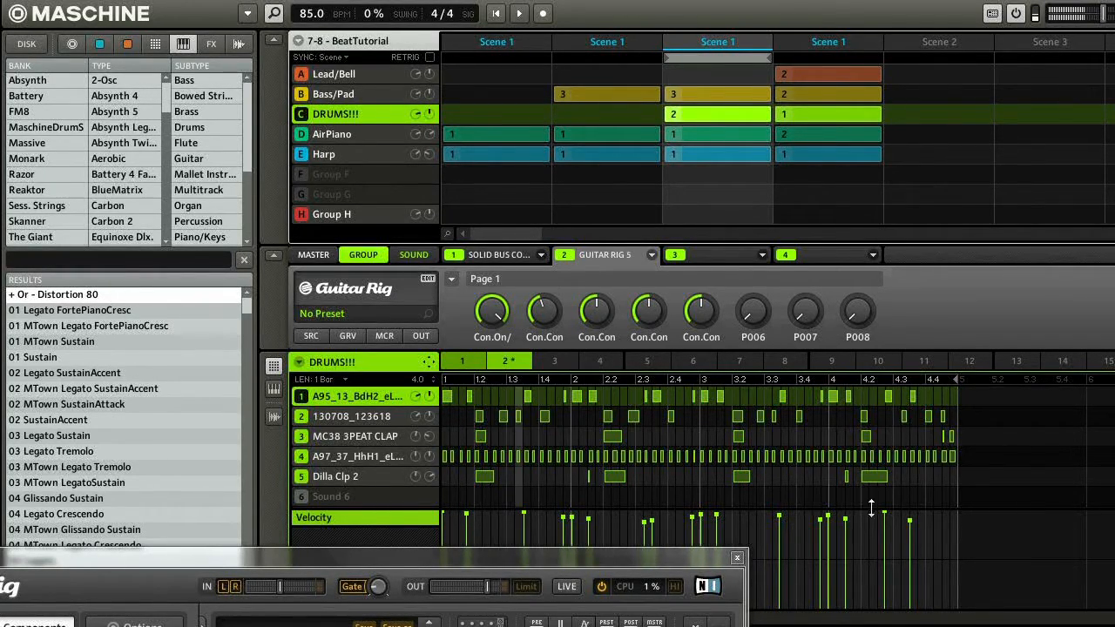
Step: Delete all A97_37_HhH1 hi-hat notes from DRUMS!!! pattern 2 and play the scene
left_click_drag(1000, 459, 419, 452)
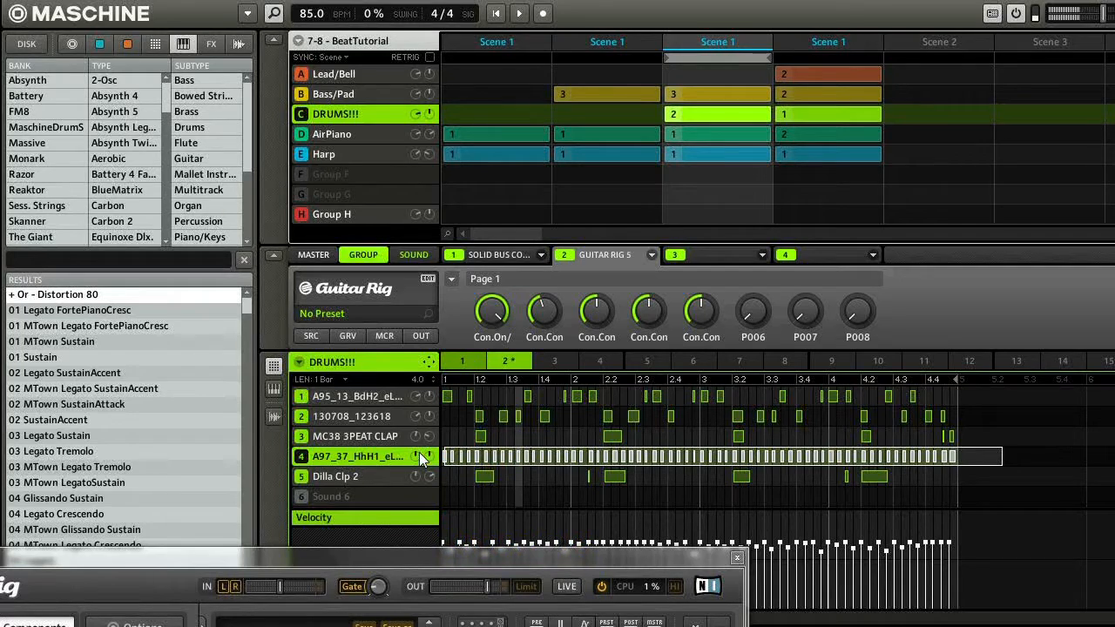
key("Delete")
key("space")
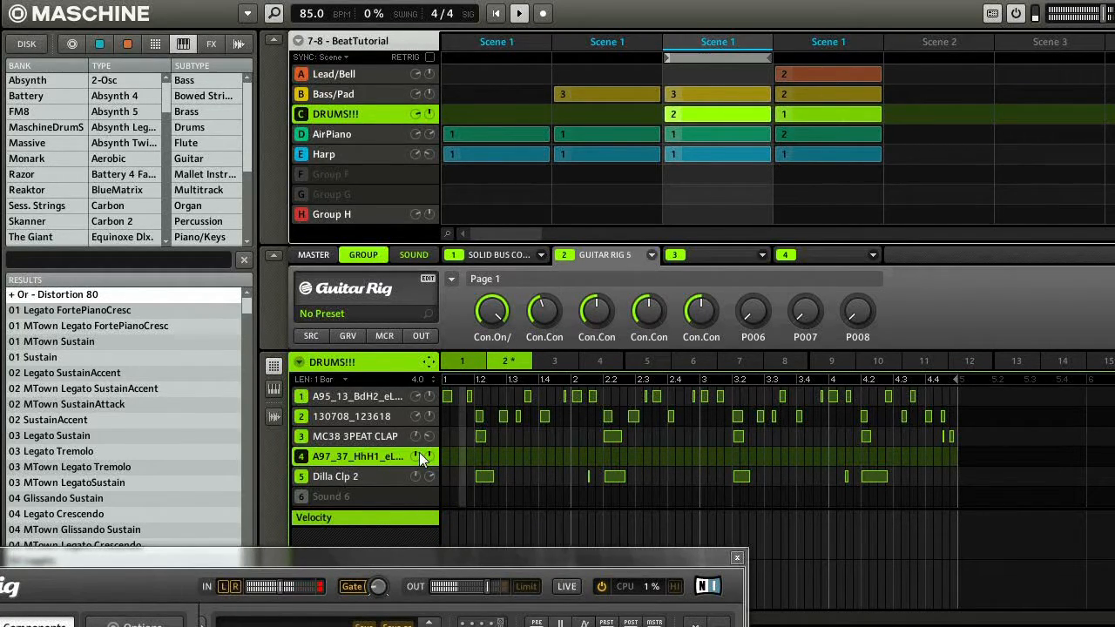
Step: Thin out the 130708_123618 sound in DRUMS!!! pattern 2, keeping only the hit on beat 2 of each bar
left_click_drag(500, 417, 561, 420)
key("Delete")
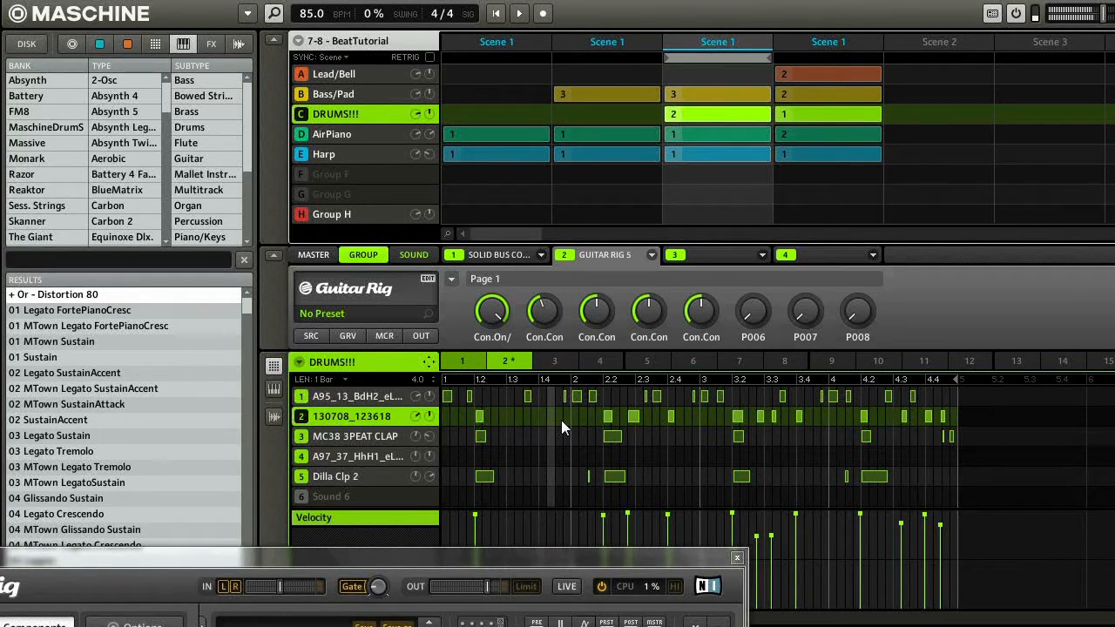
left_click_drag(624, 415, 676, 420)
key("Delete")
mouse_move(758, 416)
left_mouse_down()
mouse_move(817, 417)
mouse_move(768, 417)
left_mouse_up()
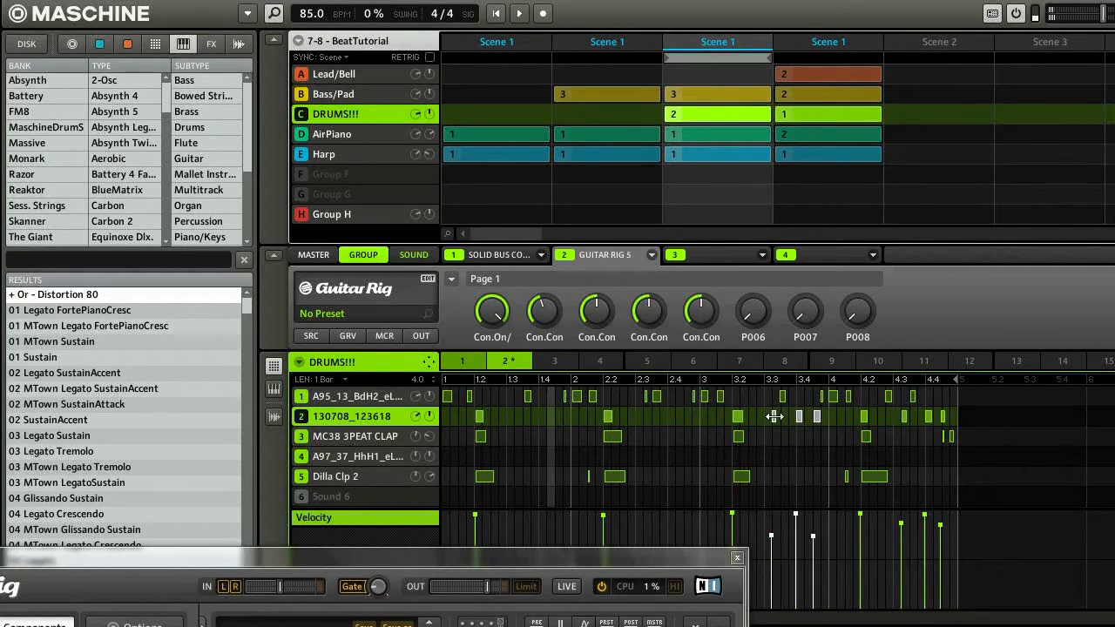
key("Delete")
left_click_drag(954, 428, 904, 411)
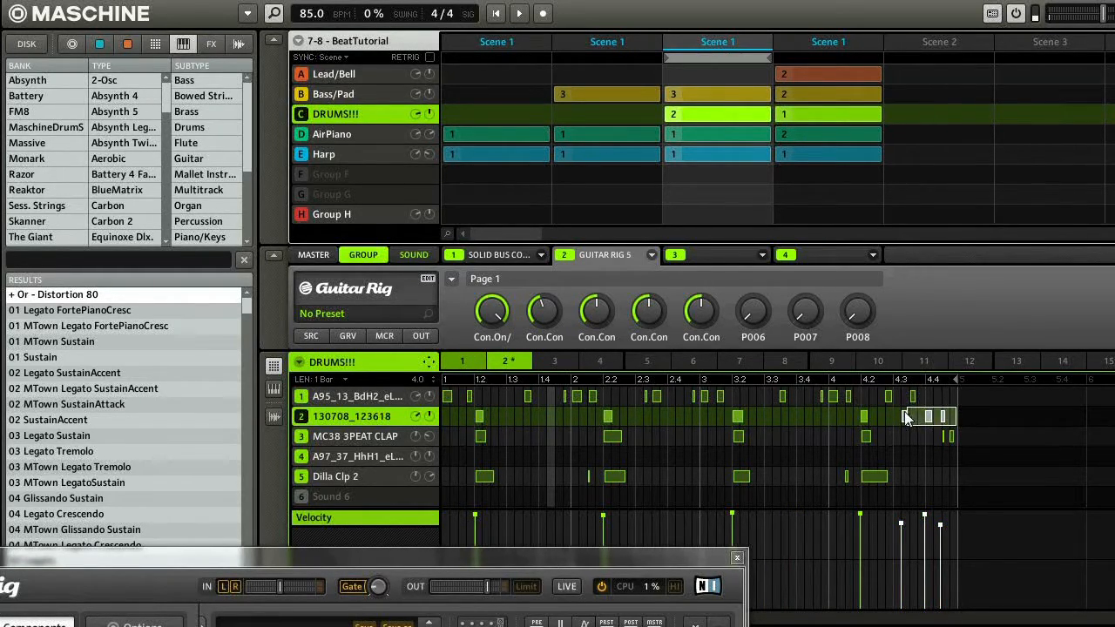
key("Delete")
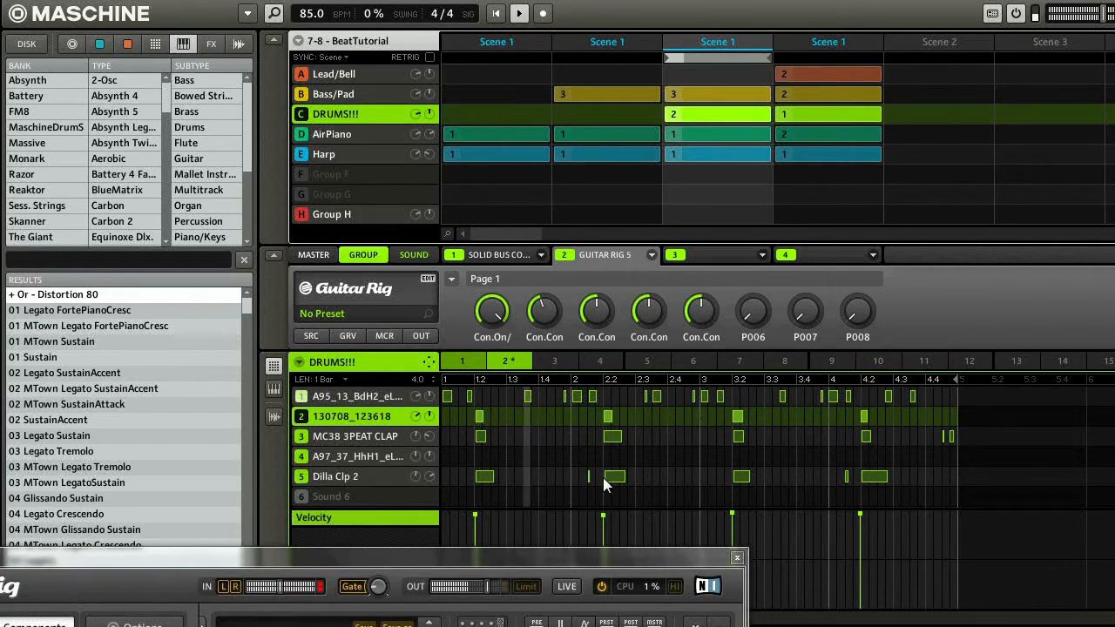
Step: Lower the Tapedeck Post volume slightly in the master Guitar Rig and return to the DRUMS!!! group's effects
left_click(445, 553)
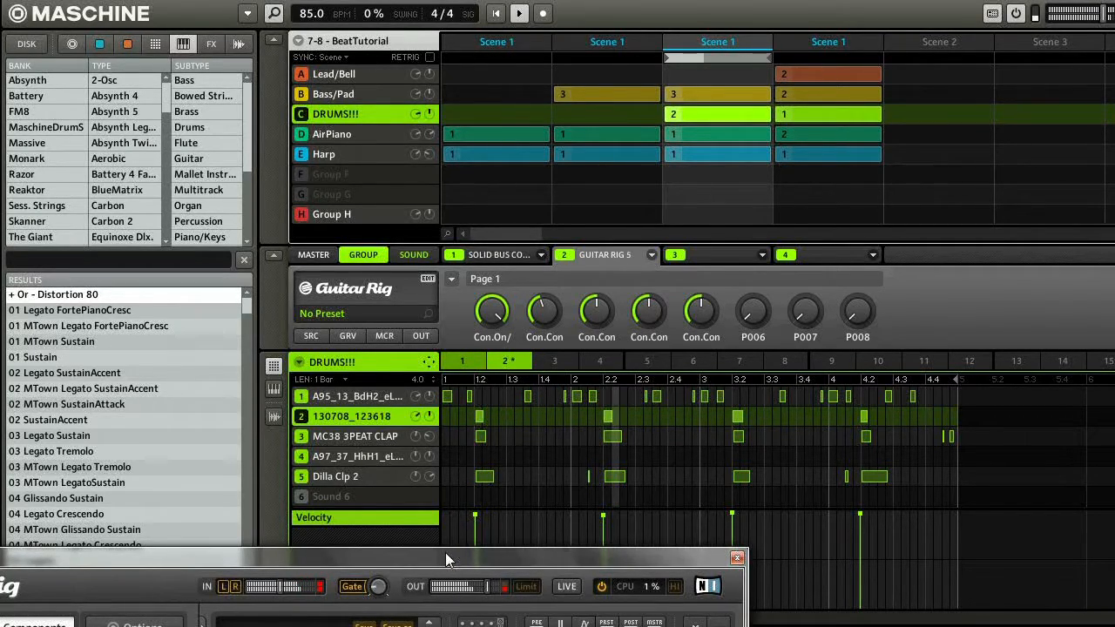
left_click(319, 253)
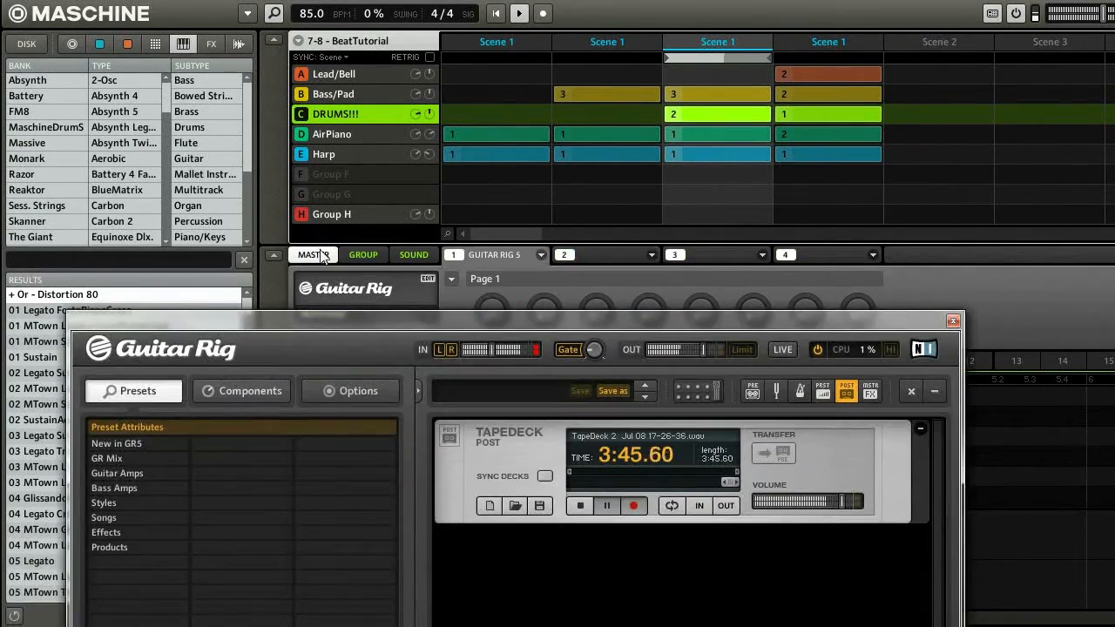
left_click_drag(843, 503, 838, 502)
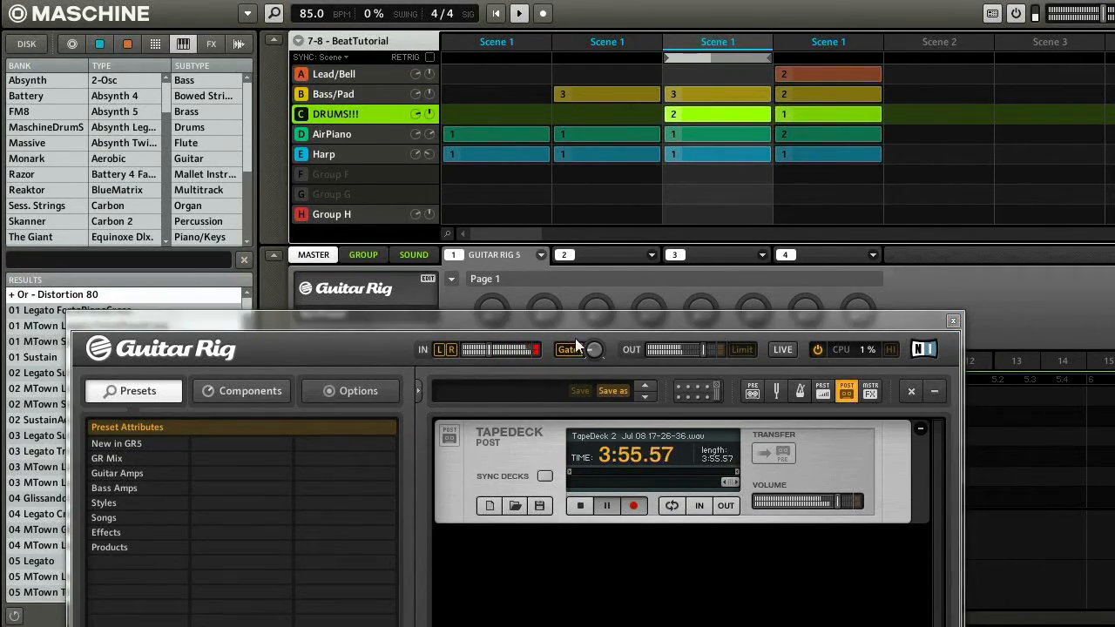
left_click(363, 255)
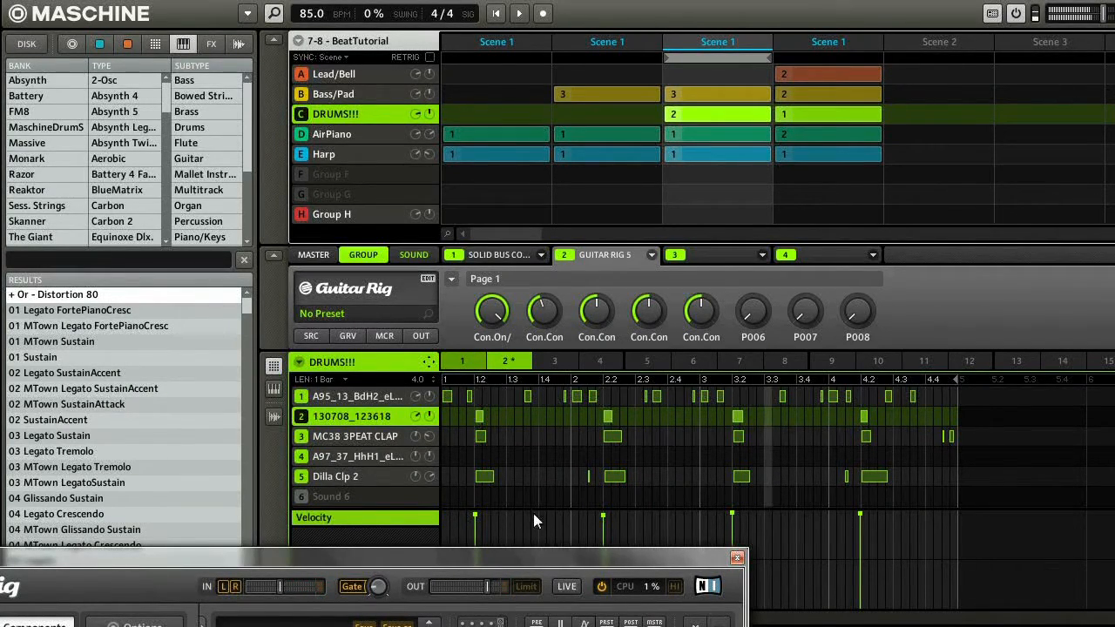
Step: Add a Limiter from the Dynamics components ahead of the Tapedeck Post in the master Guitar Rig
left_click_drag(501, 564, 761, 466)
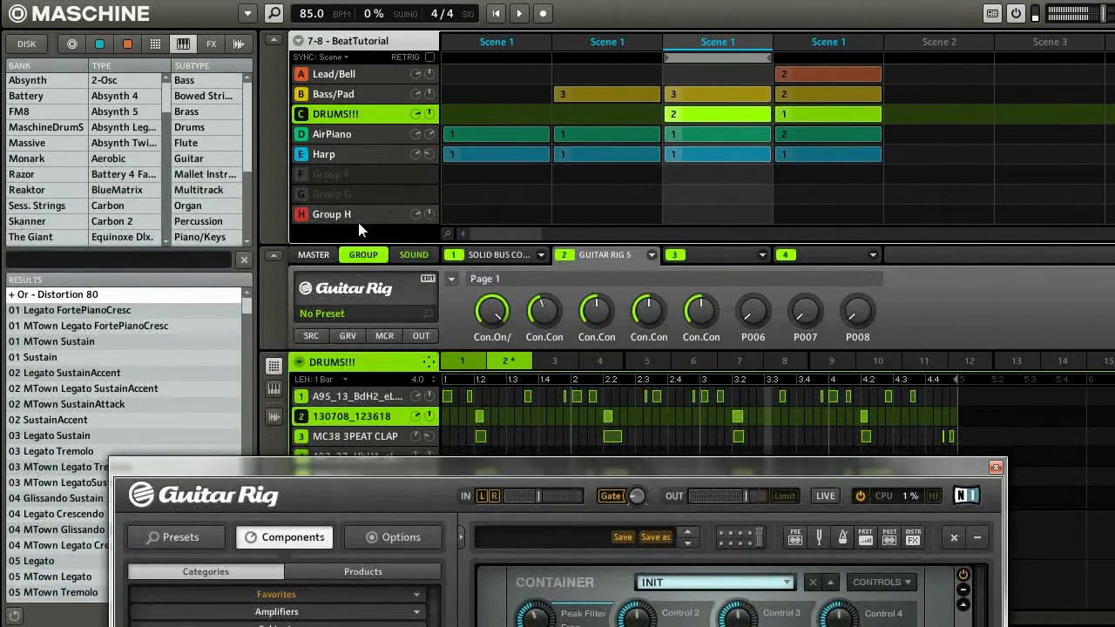
left_click(312, 255)
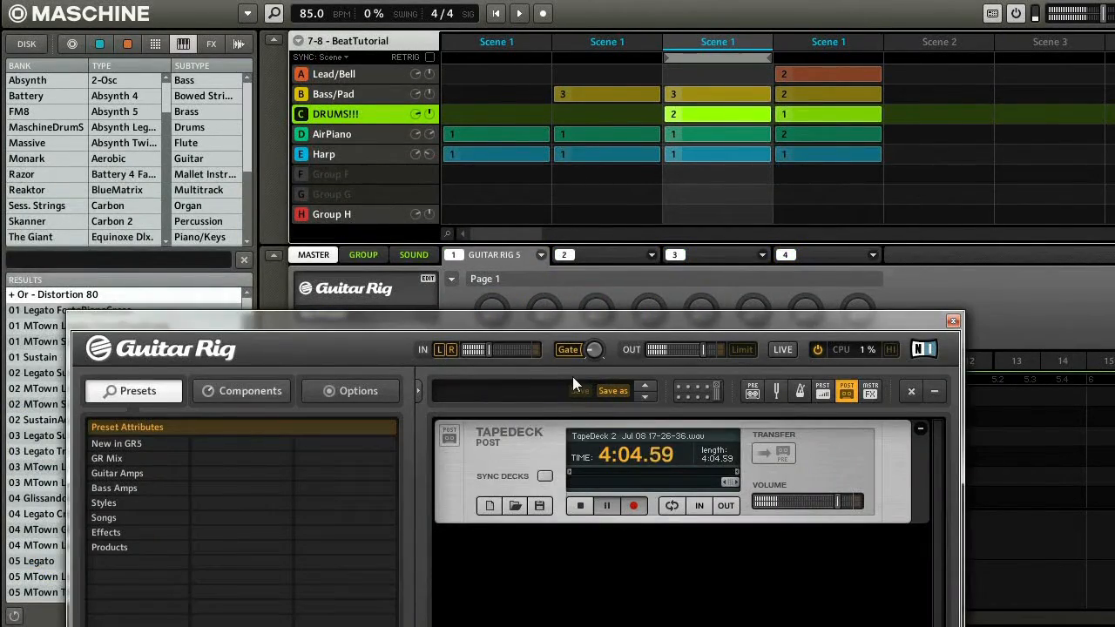
left_click(251, 389)
left_click(233, 534)
left_click_drag(251, 570, 525, 424)
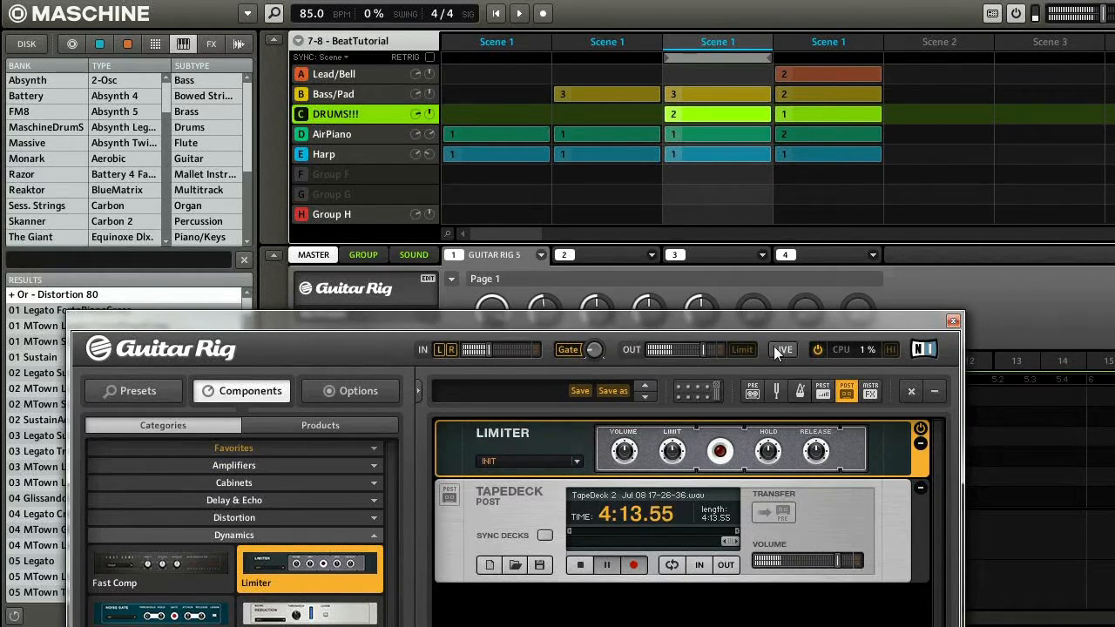
Step: Invert Control 1's range for Peak Filter.Freq in the DRUMS!!! group's Guitar Rig container and turn Control 1 fully up
left_click(362, 259)
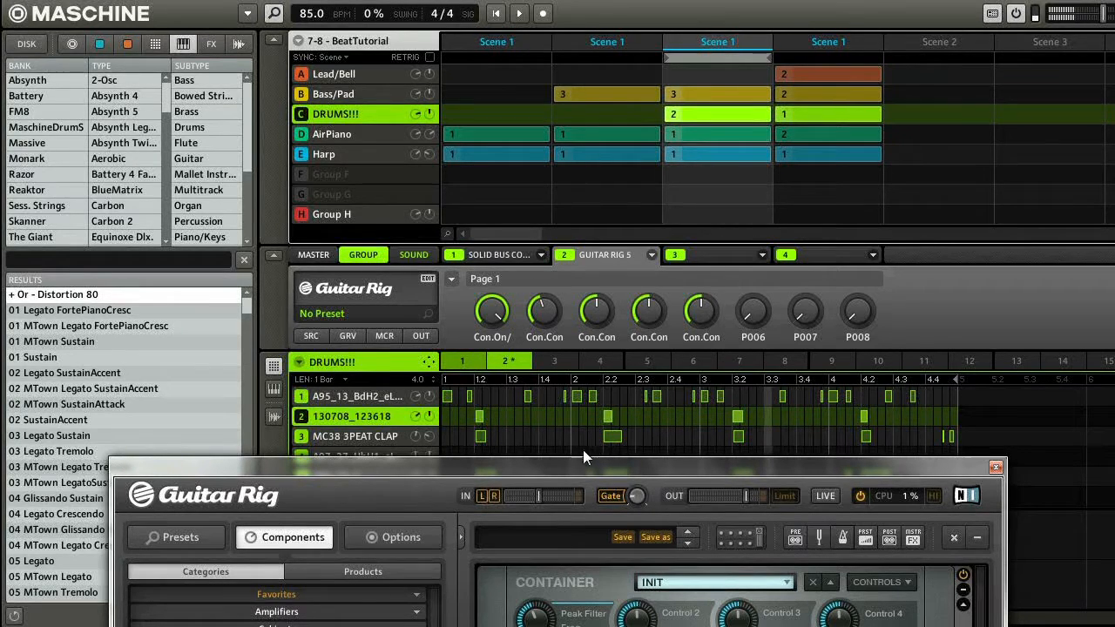
left_click_drag(562, 460, 513, 175)
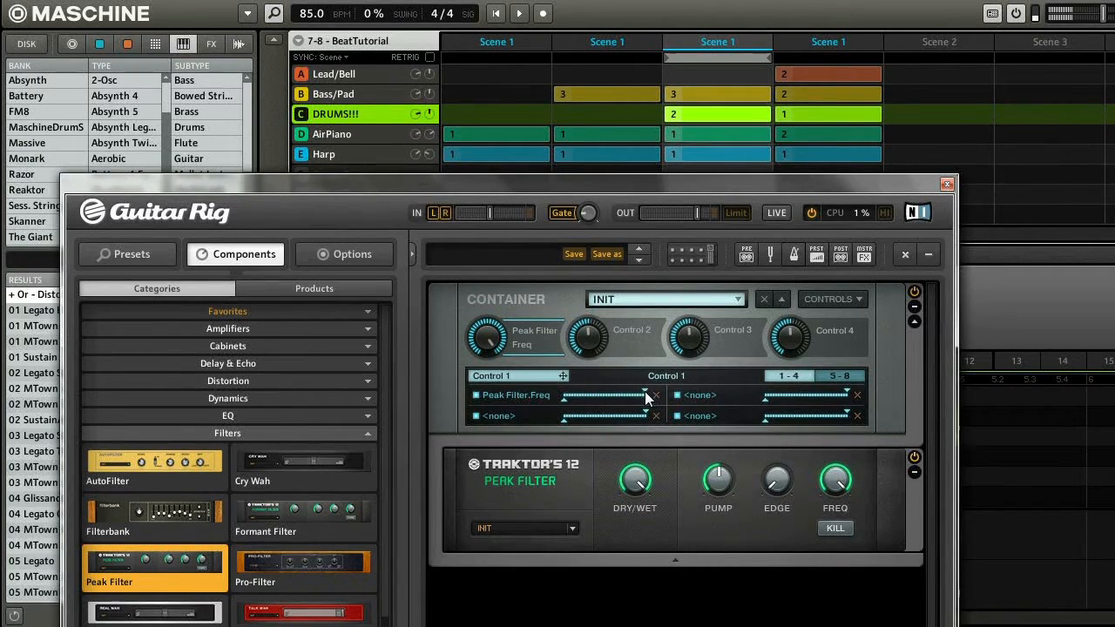
left_click_drag(645, 392, 570, 396)
left_click_drag(487, 341, 523, 300)
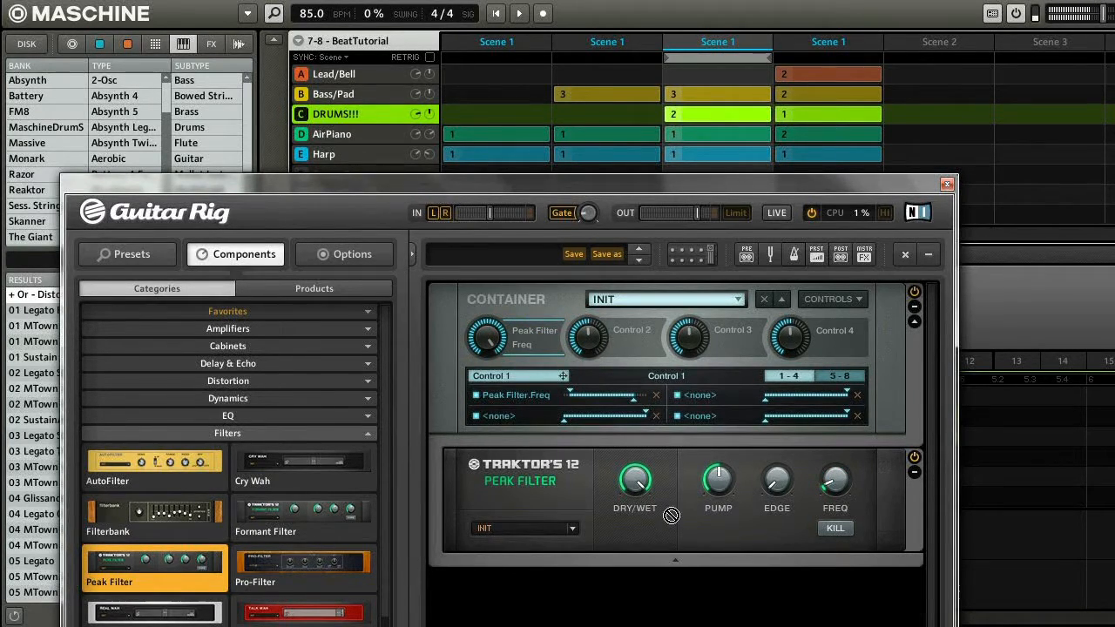
Step: Assign the Peak Filter's Dry/Wet to Control 1 as well and test sweeping the control down during playback
left_click_drag(642, 510, 503, 358)
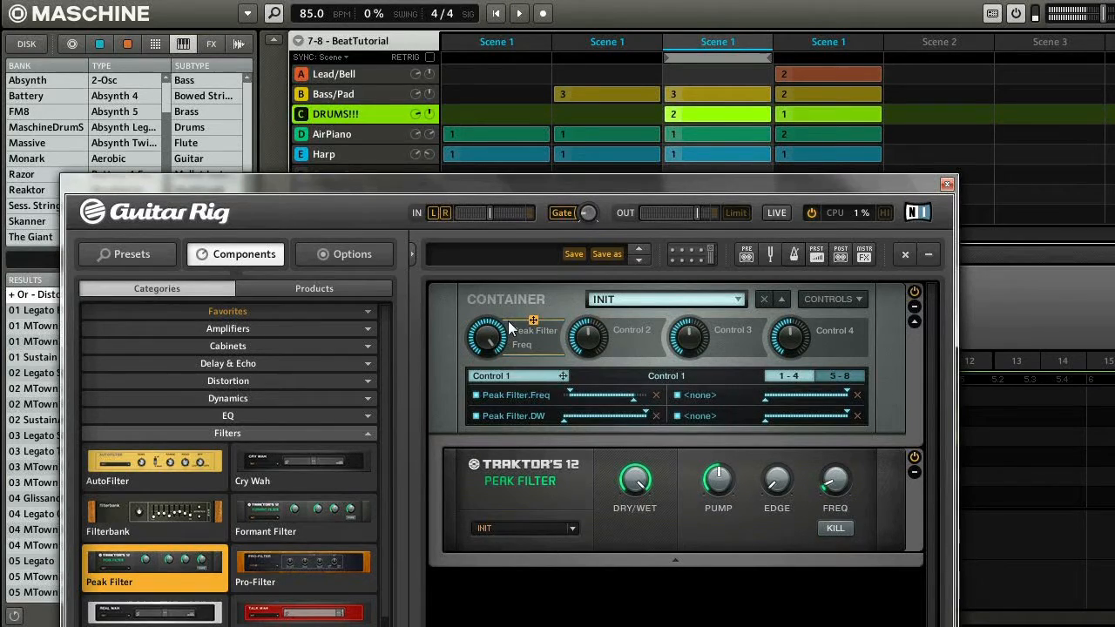
left_click_drag(489, 338, 460, 571)
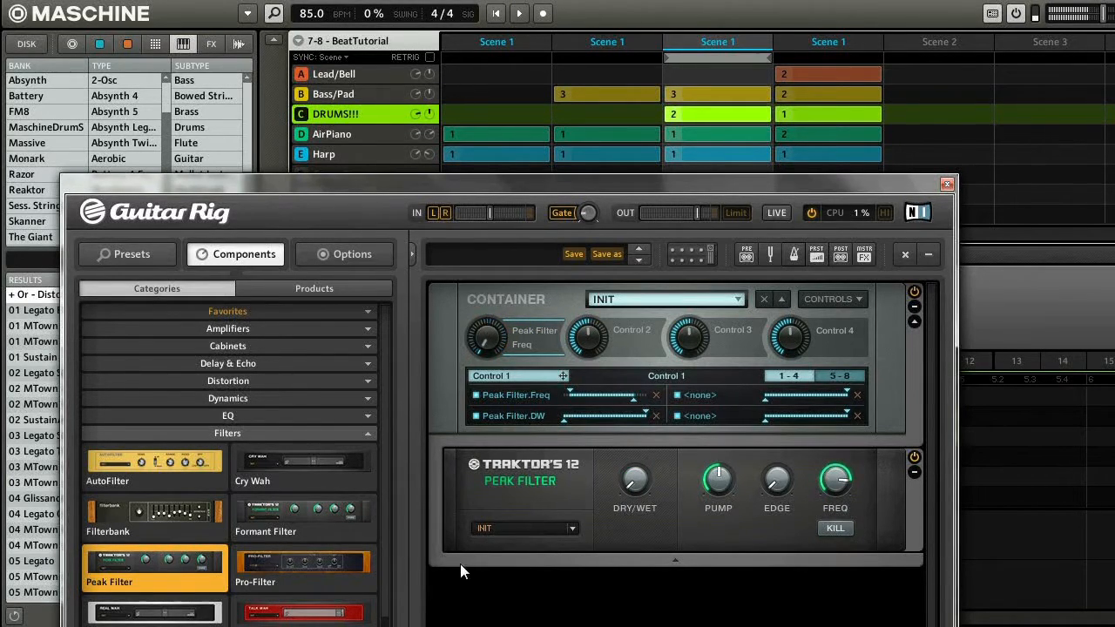
mouse_move(488, 344)
left_mouse_down()
mouse_move(498, 256)
mouse_move(501, 324)
mouse_move(481, 355)
left_mouse_up()
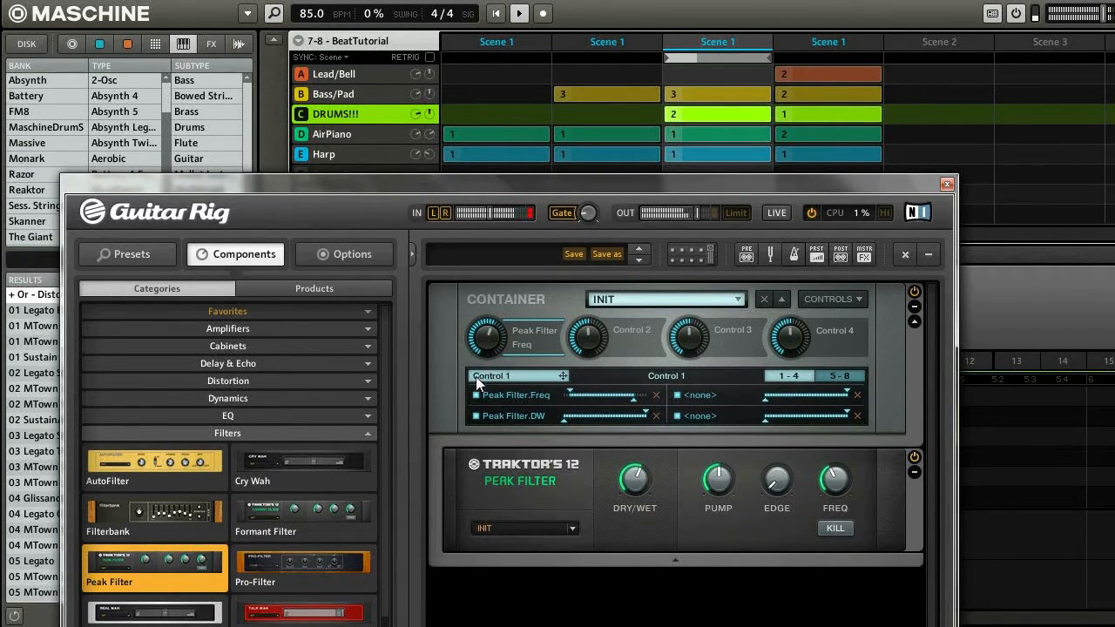
left_click_drag(474, 389, 466, 433)
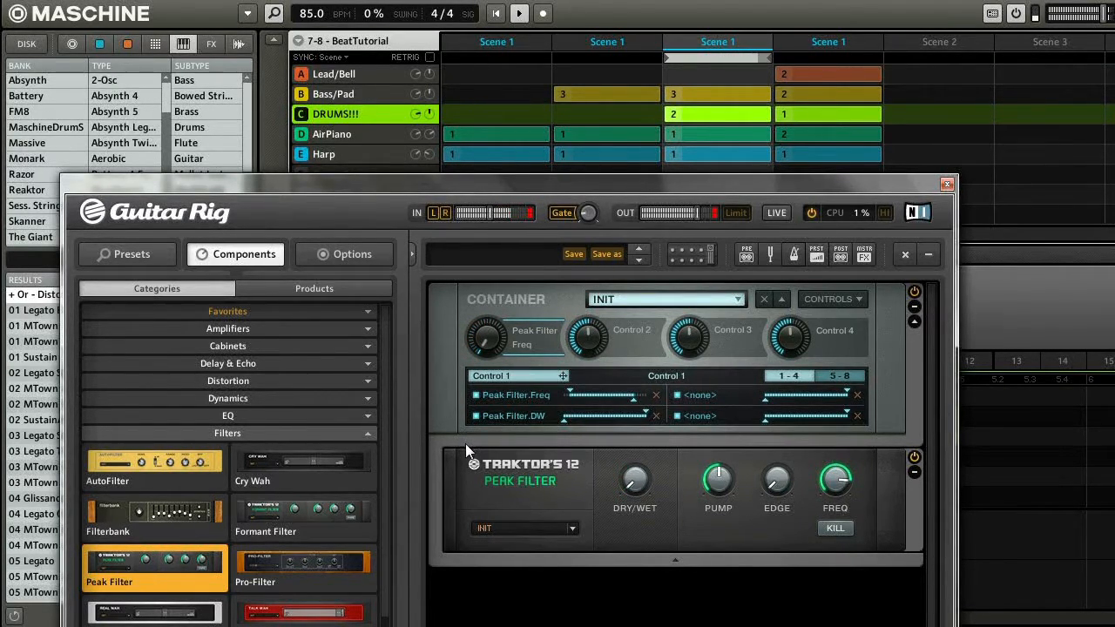
key("space")
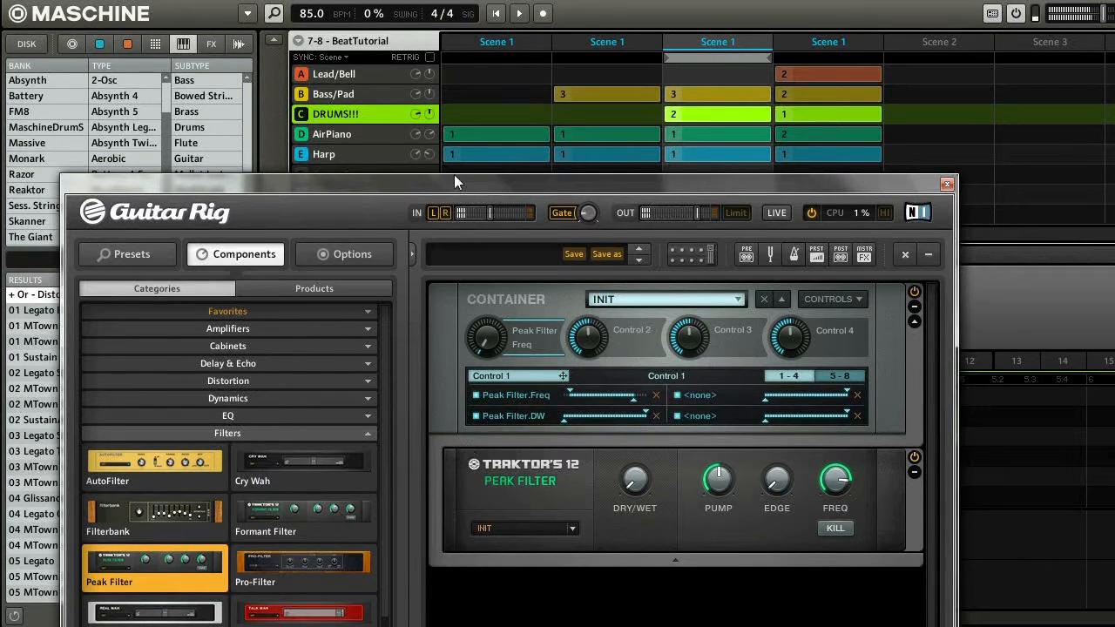
Step: Add an IceVerb from the Reverb components below the Peak Filter inside the container
left_click_drag(451, 180, 450, 31)
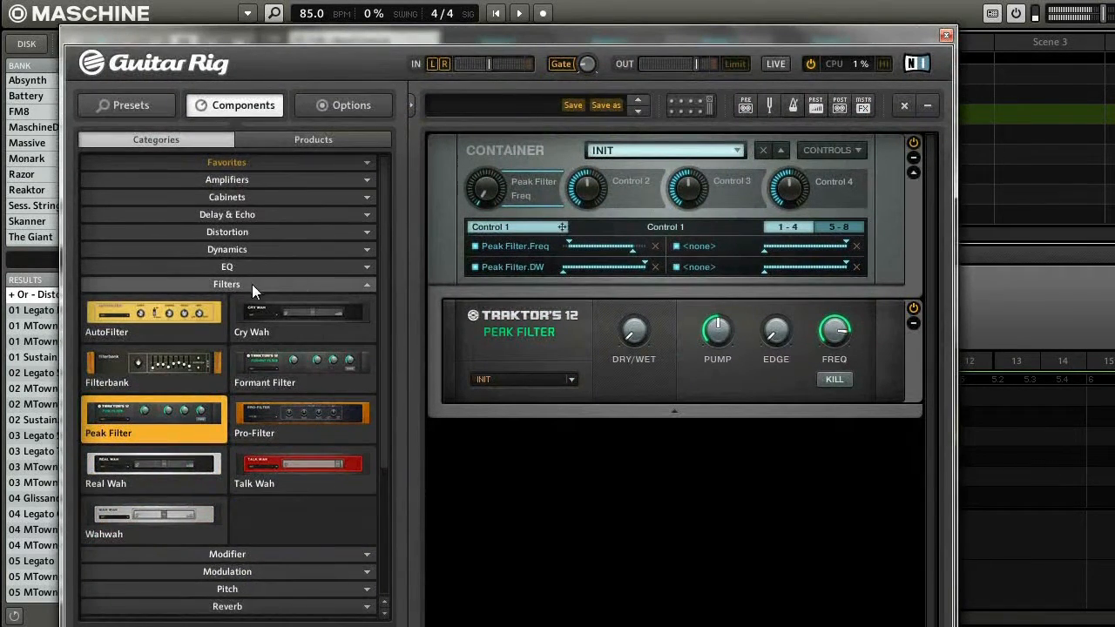
left_click(252, 284)
left_click(211, 389)
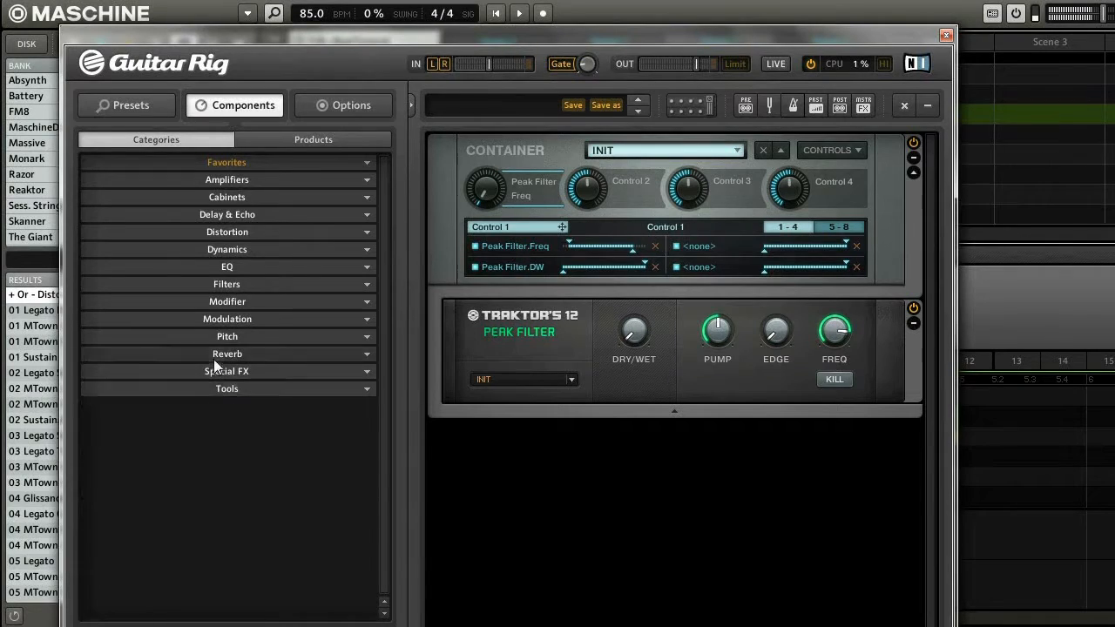
left_click(213, 354)
left_click_drag(175, 389, 560, 398)
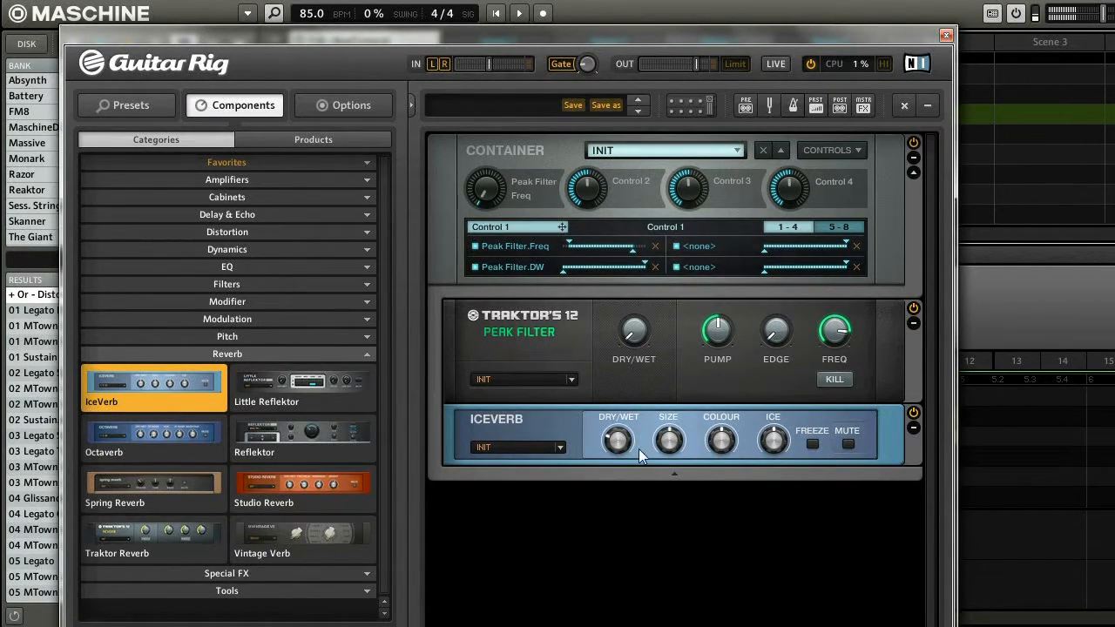
Step: Assign the IceVerb's Dry/Wet to Control 1 and audition the scene with Control 1 turned fully up
left_click_drag(532, 173, 679, 354)
left_click_drag(530, 181, 620, 451)
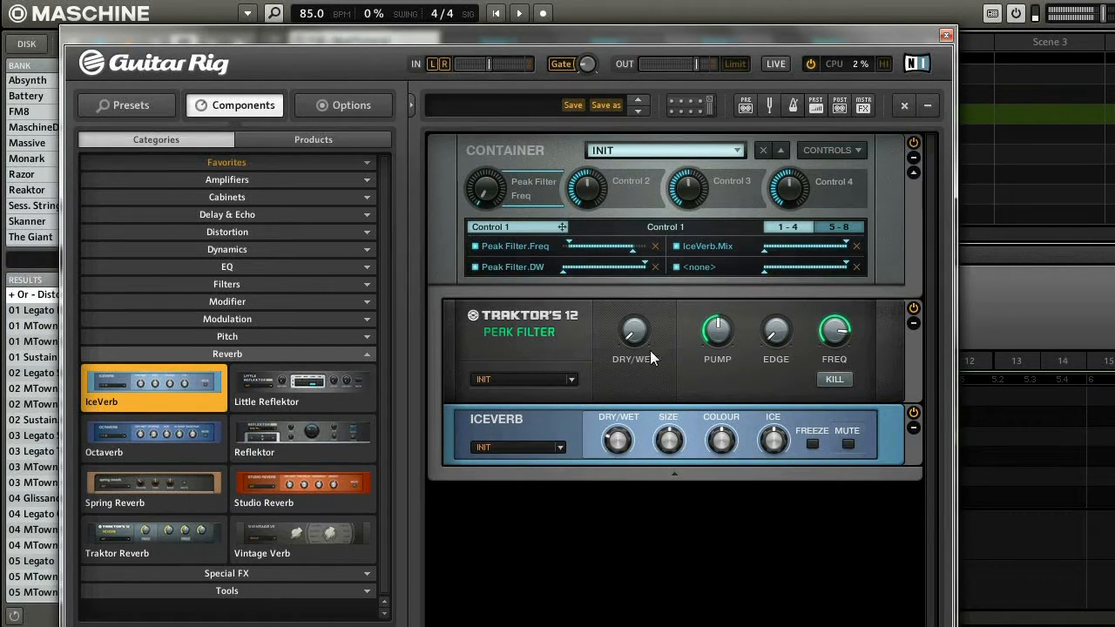
left_click_drag(485, 193, 542, 30)
key("space")
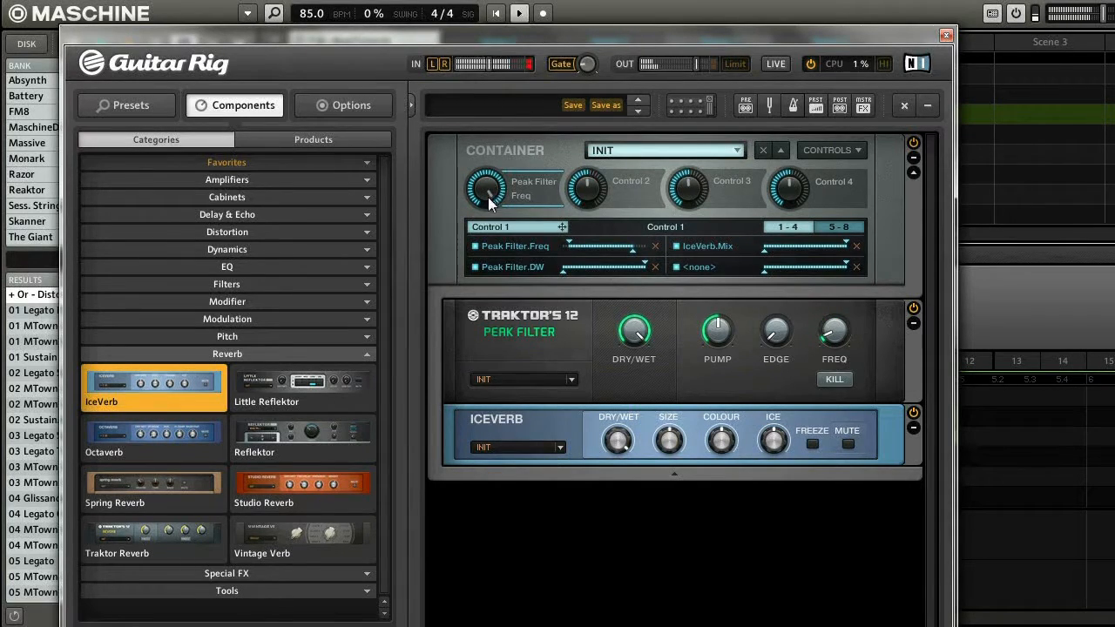
key("space")
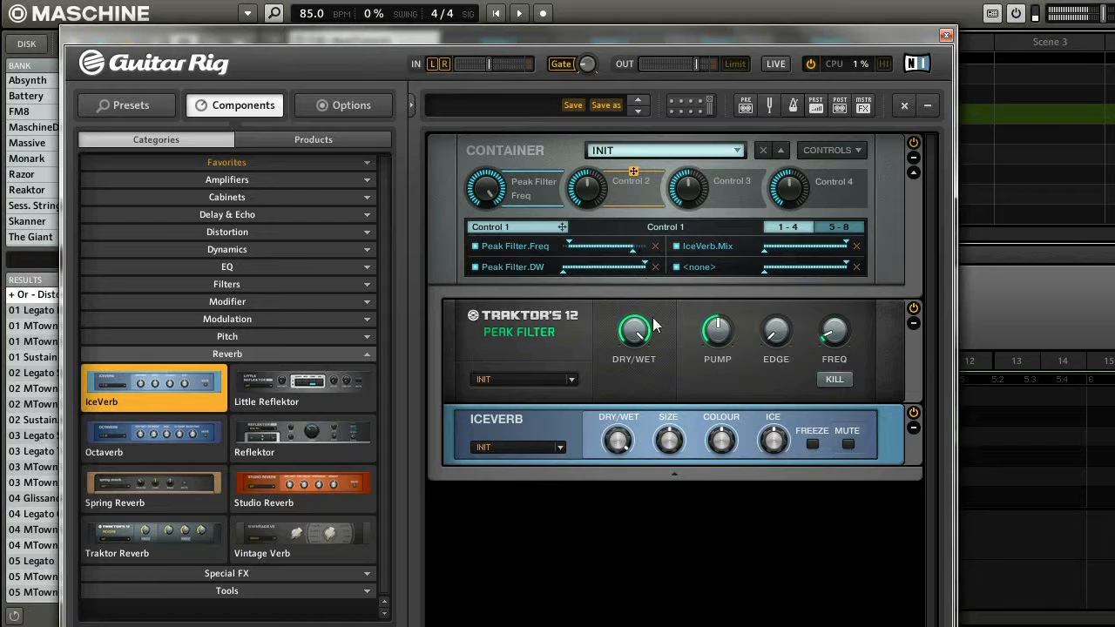
Step: Lower the upper limit of Control 1's IceVerb.Mix range to roughly two thirds and audition the sweep
left_click_drag(841, 244, 809, 245)
key("space")
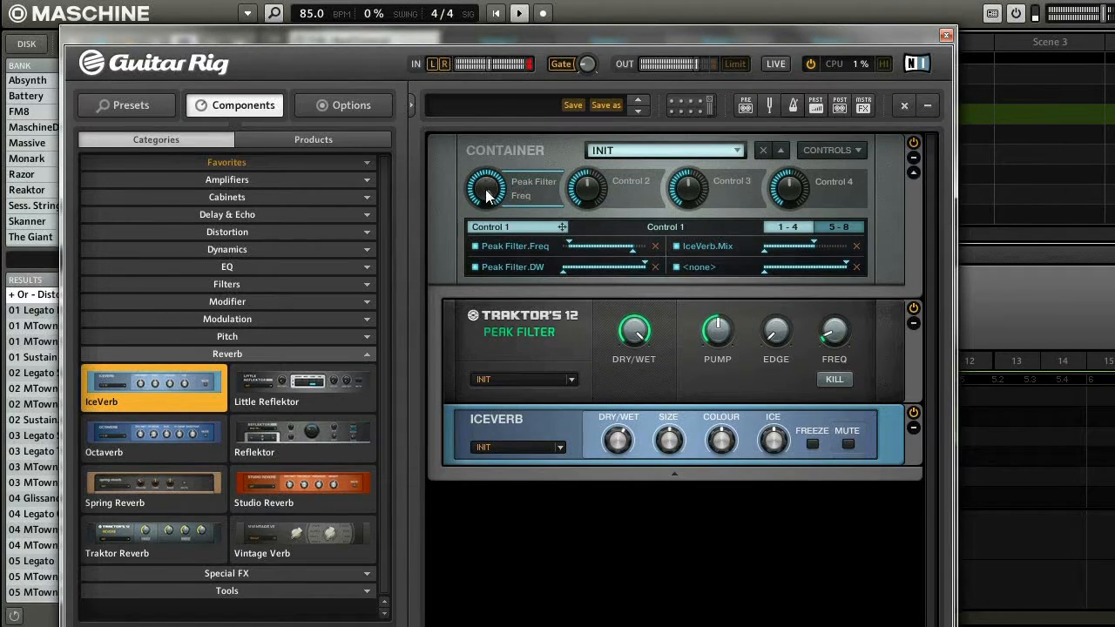
left_click_drag(488, 190, 486, 237)
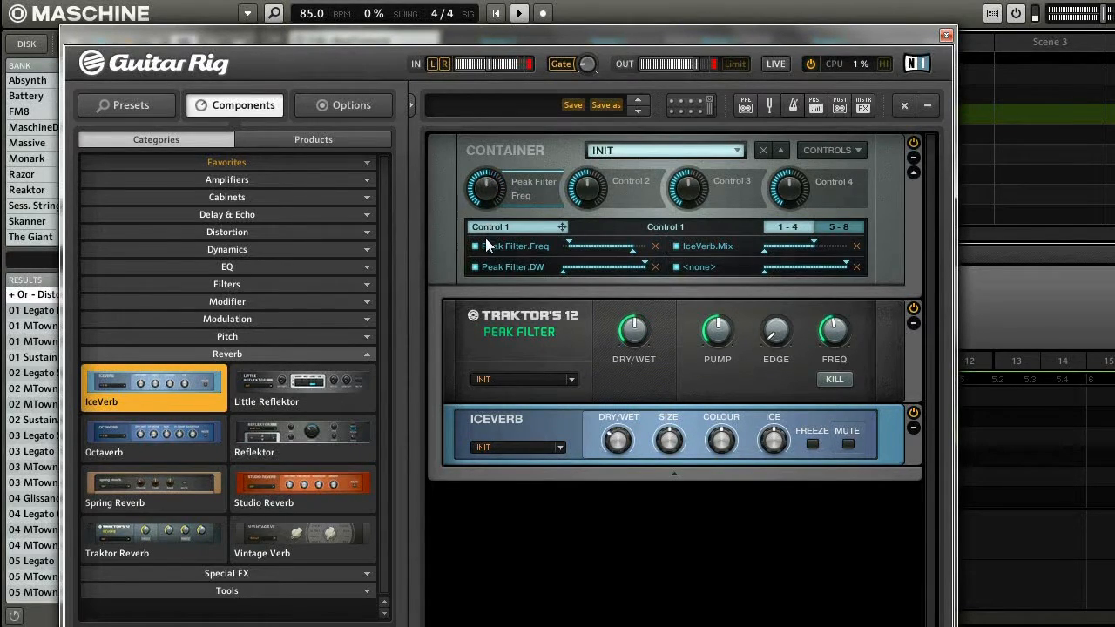
key("space")
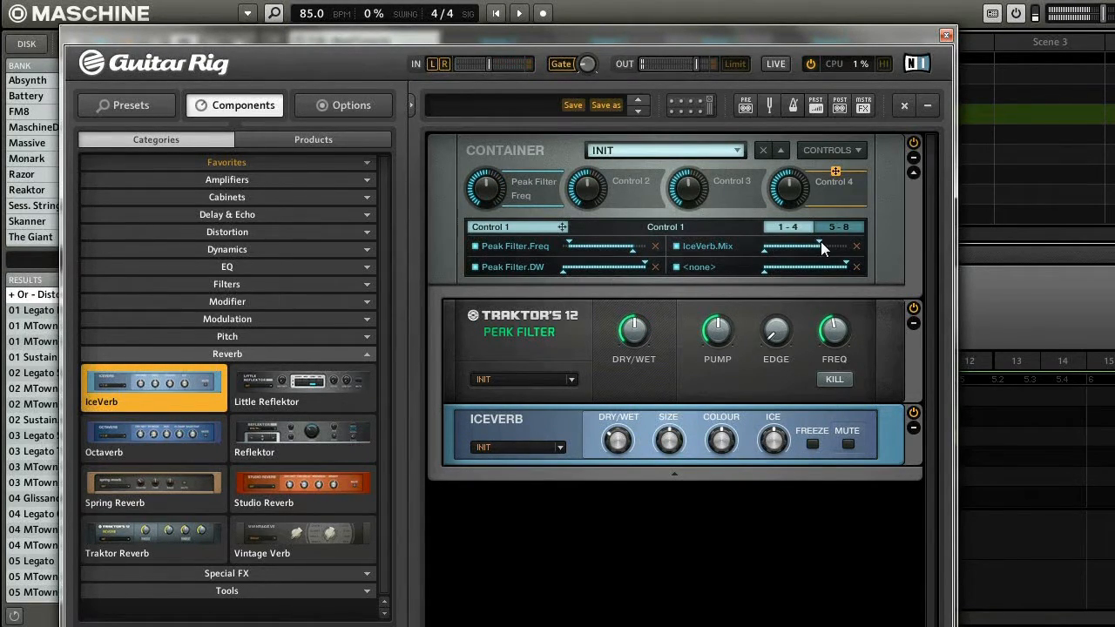
key("space")
key("space")
Step: Assign the IceVerb's Colour to Control 1, audition the full sweep in the scene, and close the Guitar Rig window
left_click_drag(517, 181, 722, 441)
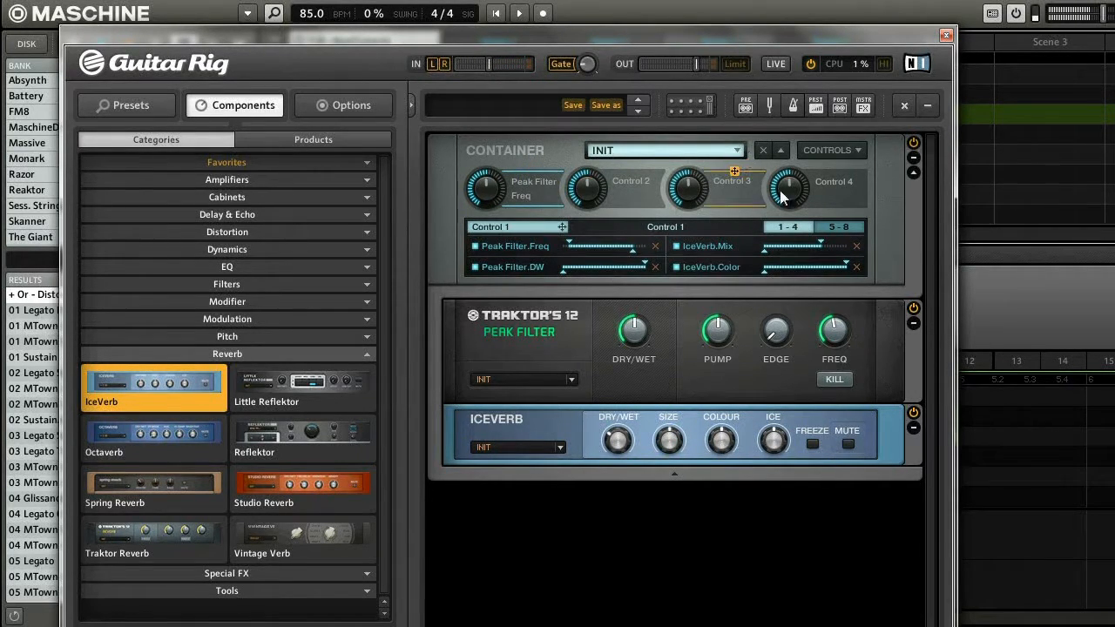
left_click_drag(483, 194, 495, 157)
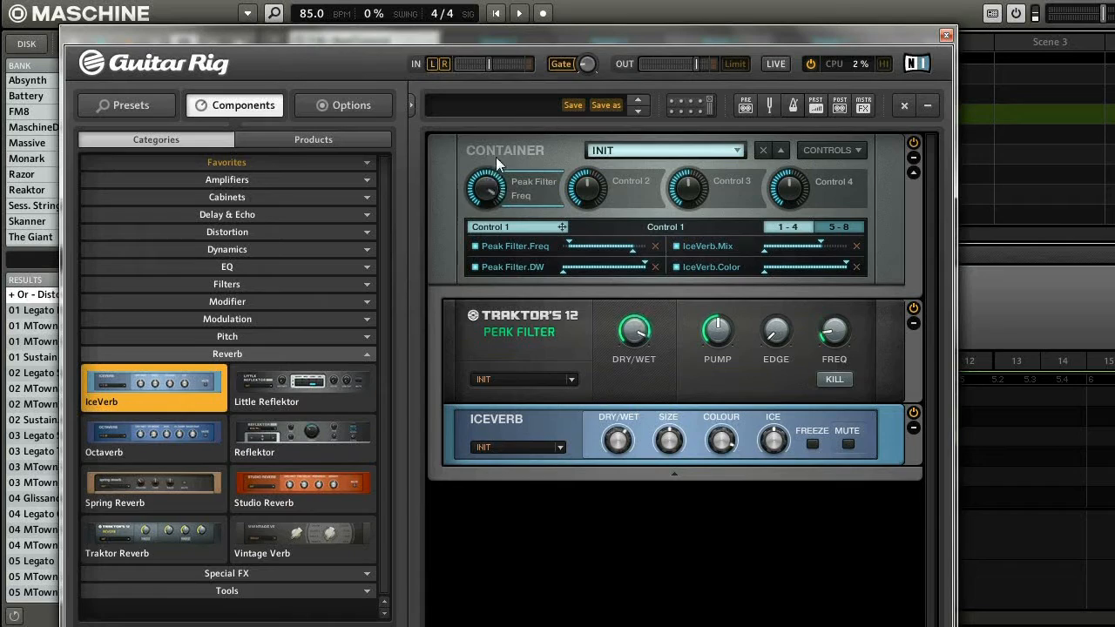
key("space")
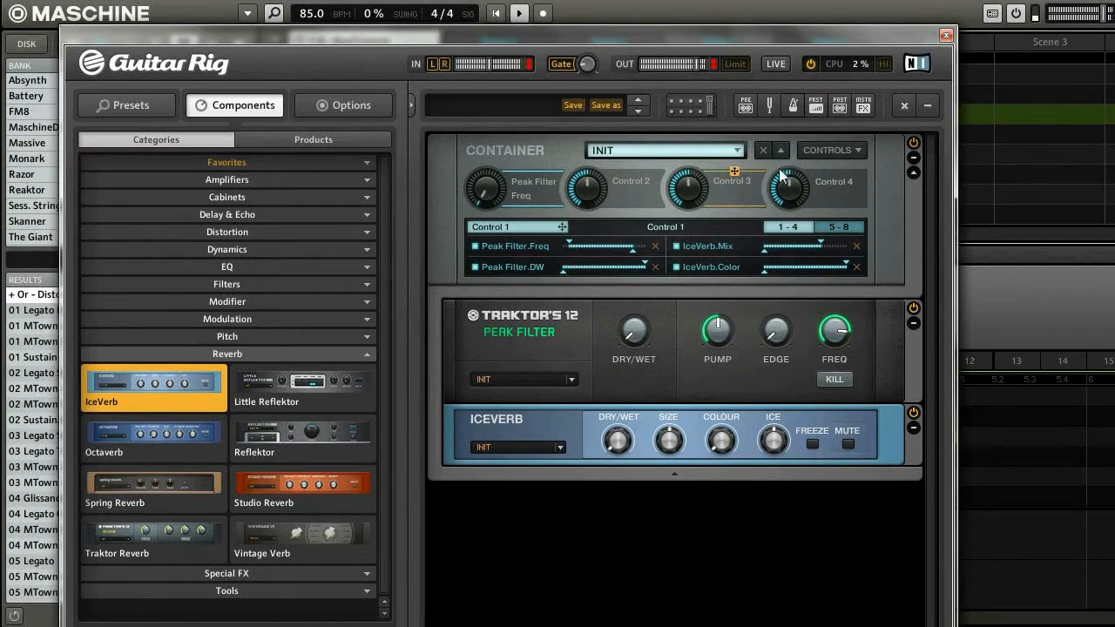
left_click(946, 34)
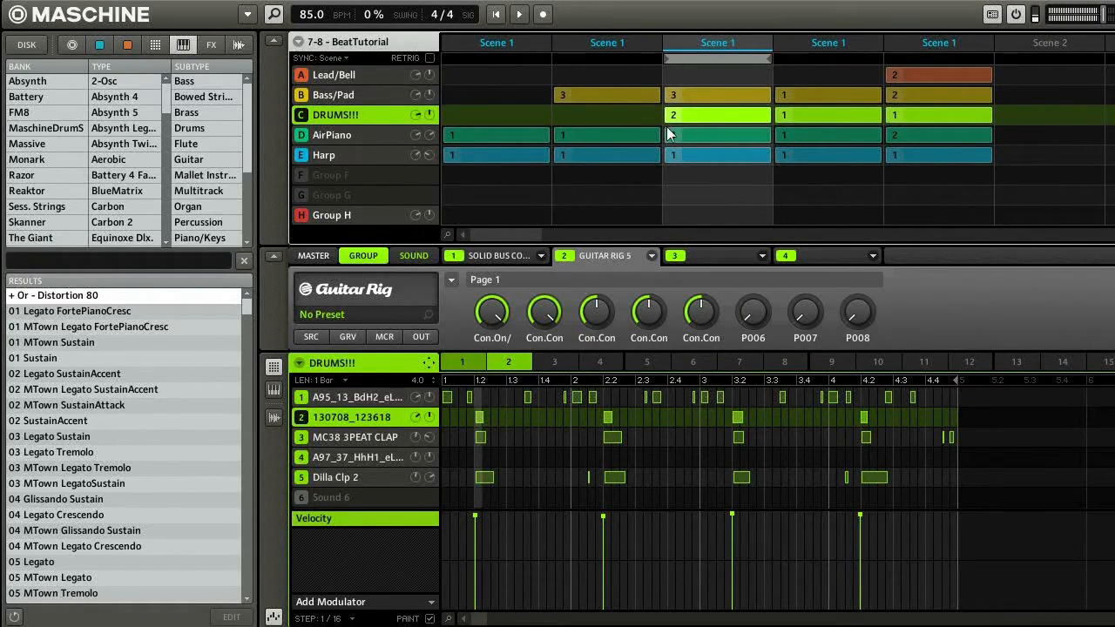
Step: Record a gradual downward sweep of Guitar Rig's second macro as modulation across DRUMS!!! pattern 2 and play it back
mouse_move(544, 316)
mouse_move(544, 316)
left_mouse_down()
mouse_move(549, 363)
mouse_move(546, 298)
mouse_move(543, 315)
left_mouse_up()
key("space")
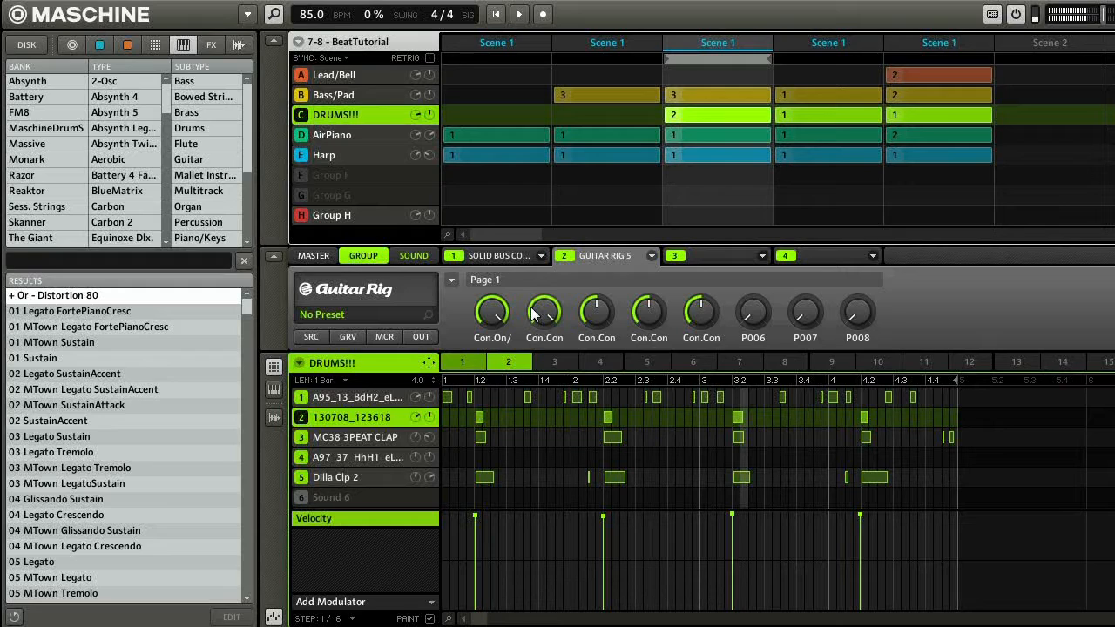
left_click_drag(533, 314, 511, 516)
key("space")
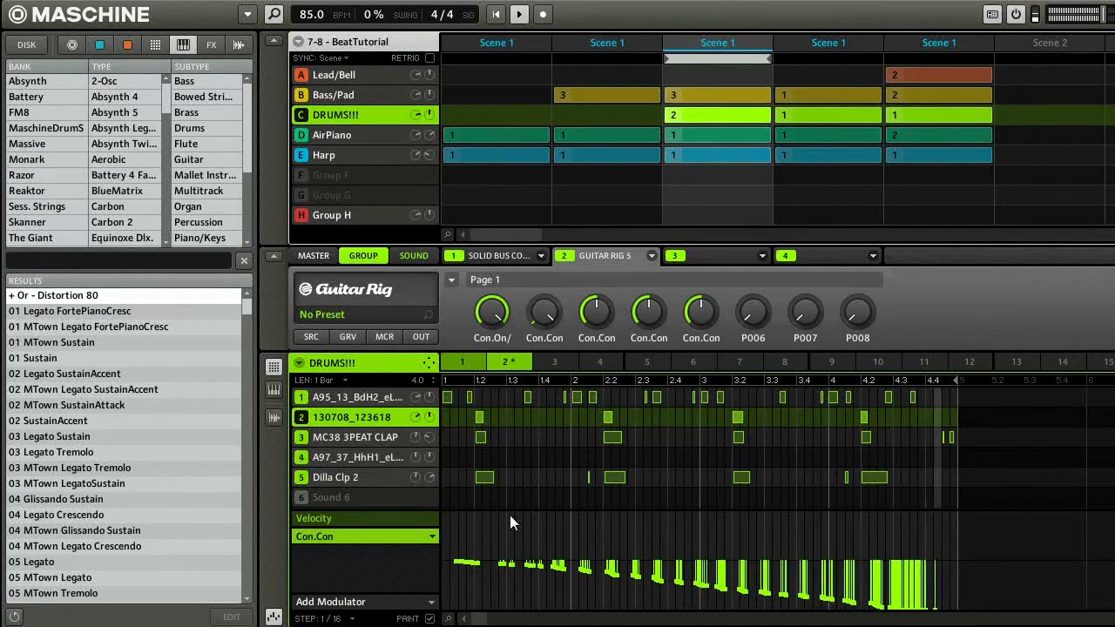
key("space")
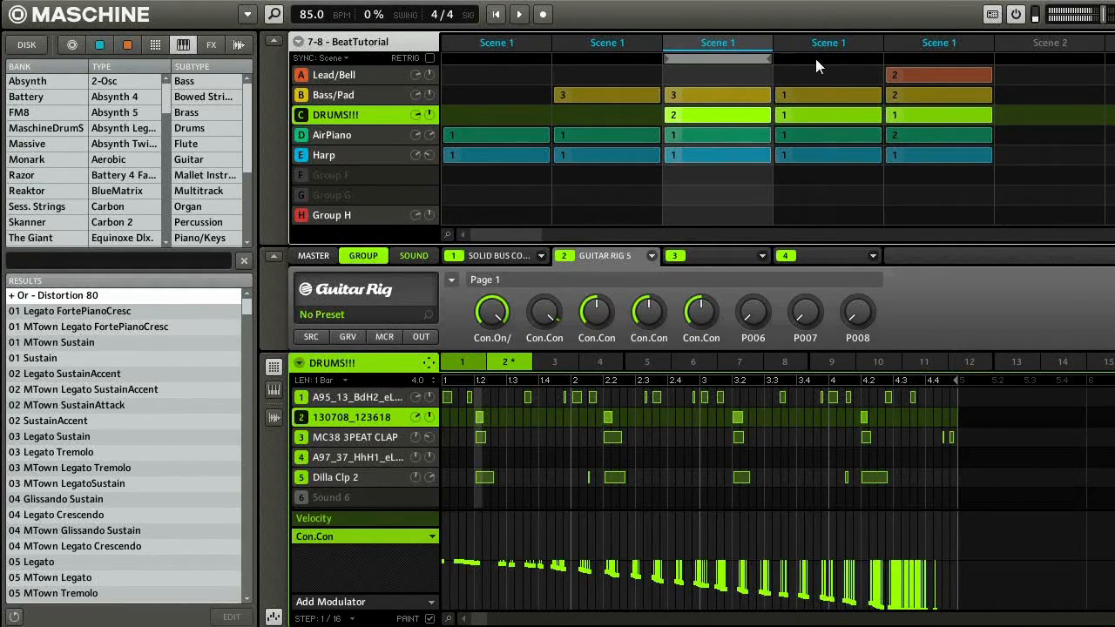
key("space")
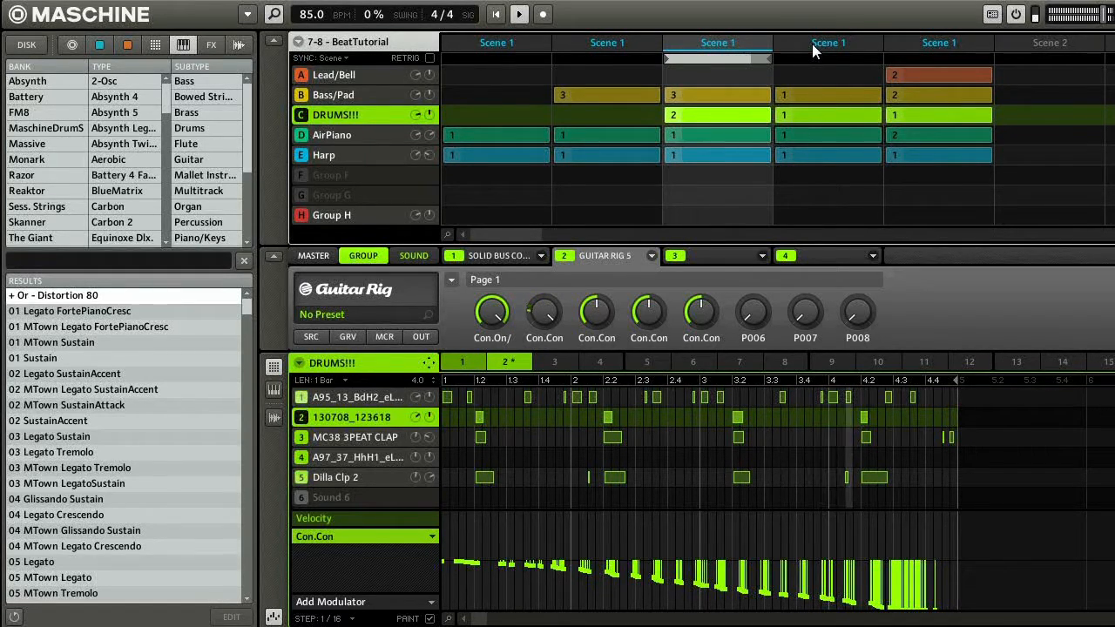
key("space")
Step: Set a minimum-value Con.Con modulation point at the start of DRUMS!!! pattern 1 in the fourth scene
left_click(812, 50)
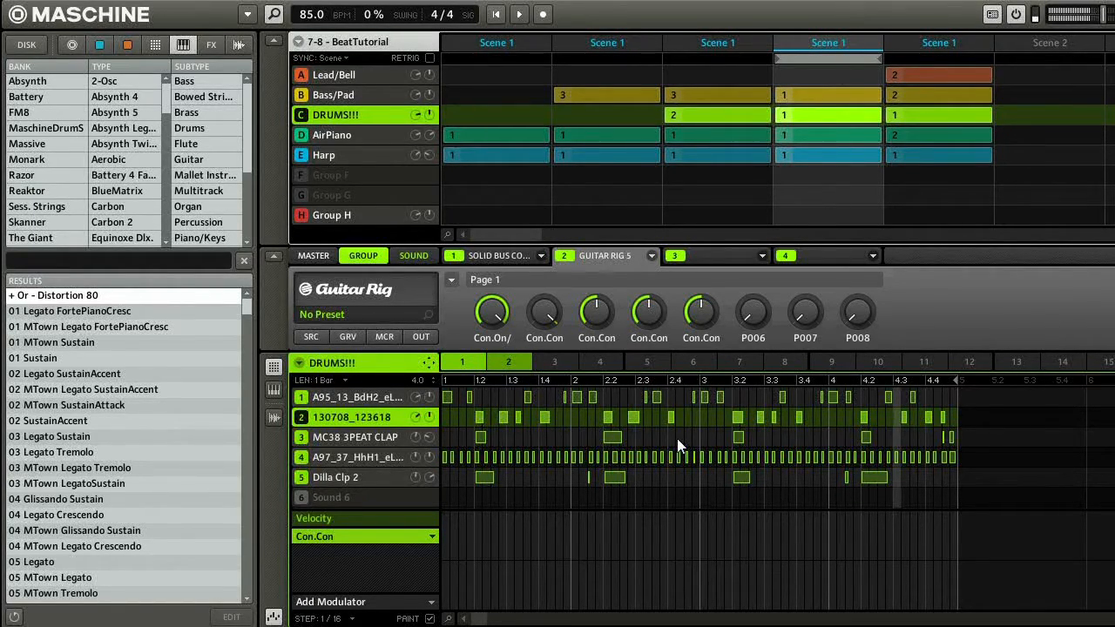
key("space")
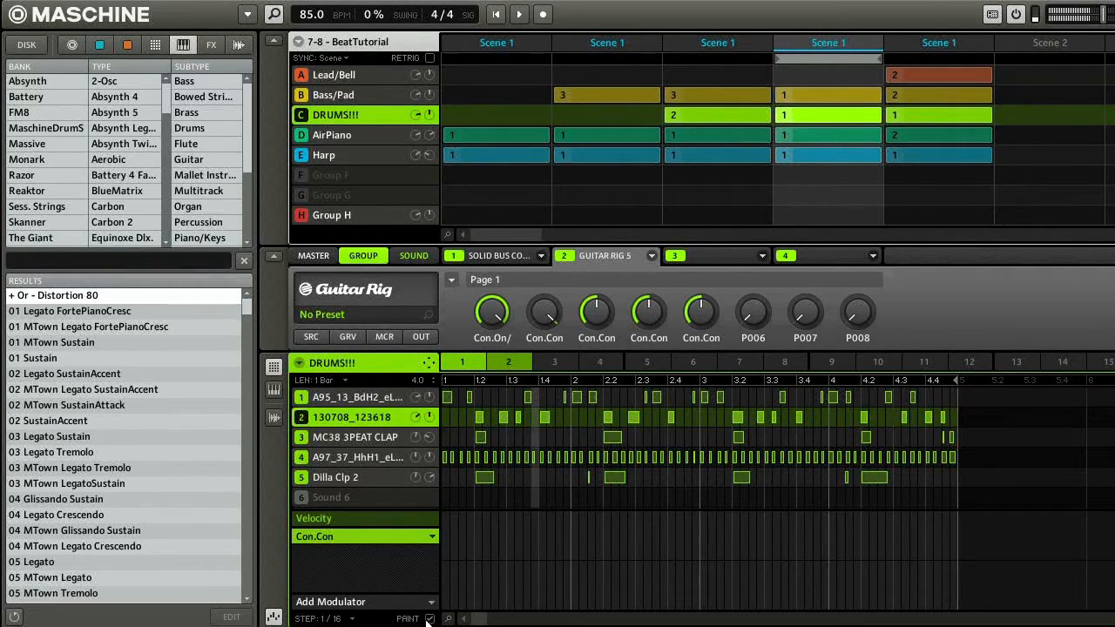
left_click(443, 578)
key("space")
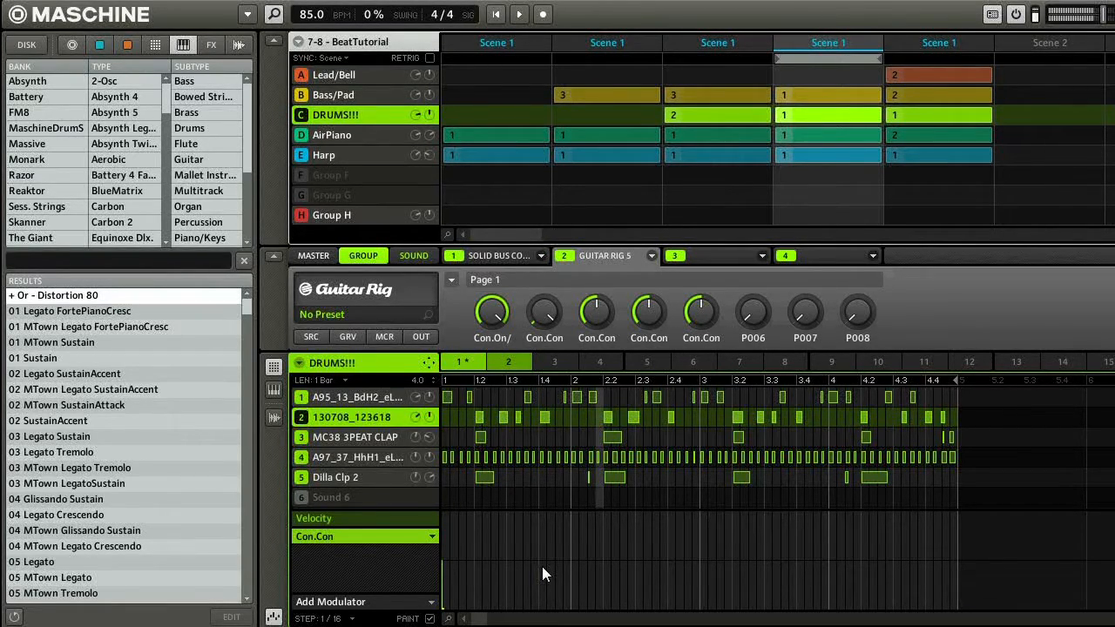
Step: Compare Bass/Pad patterns 1 and 3 in the fourth scene, leaving pattern 1 assigned
left_click(714, 44)
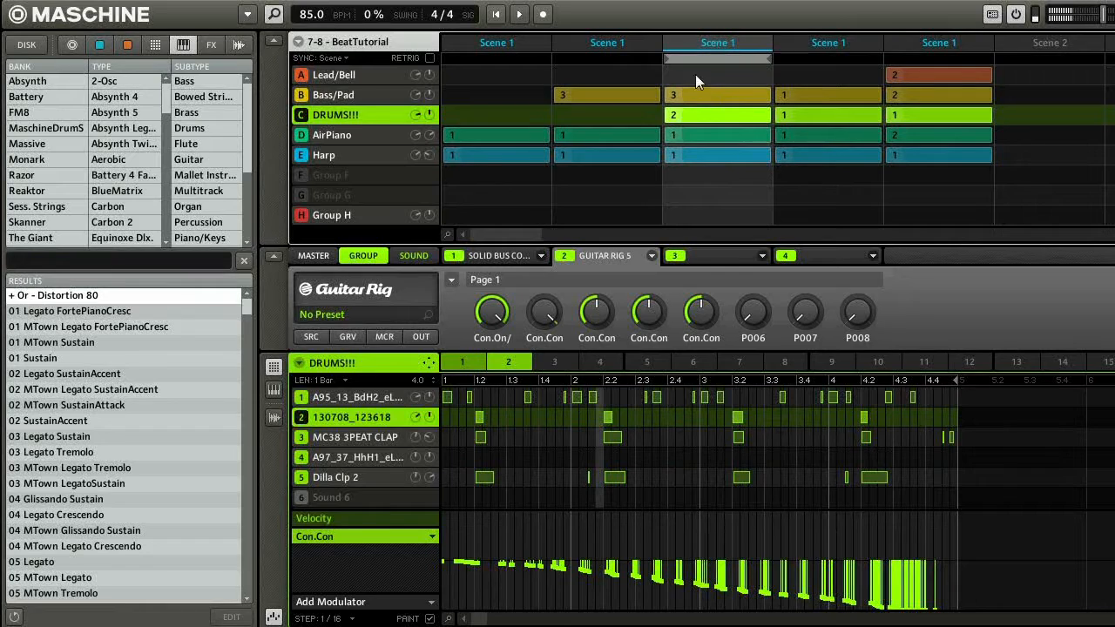
left_click(783, 100)
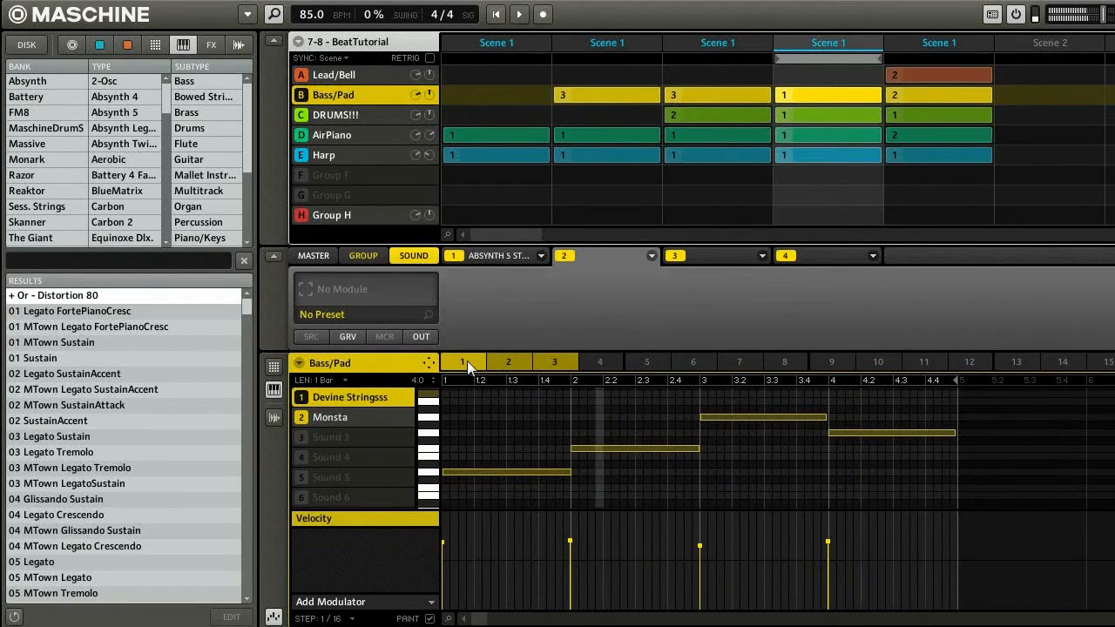
left_click(546, 366)
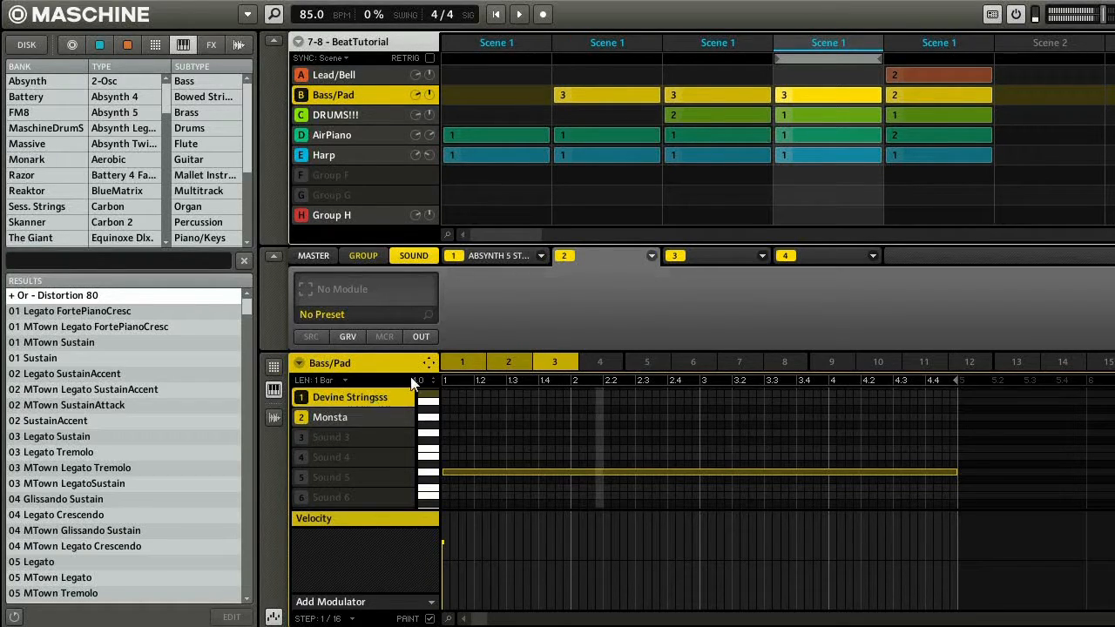
left_click(455, 367)
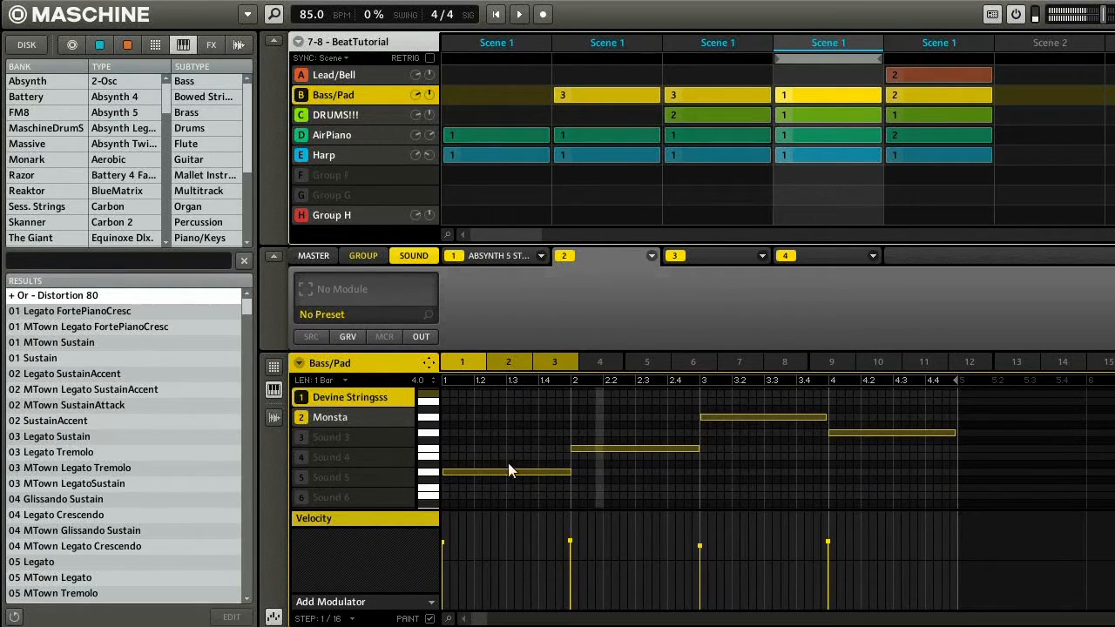
left_click(557, 362)
left_click(463, 363)
Step: Look through the DRUMS!!!, AirPiano and Harp patterns used in the fourth scene
left_click(825, 116)
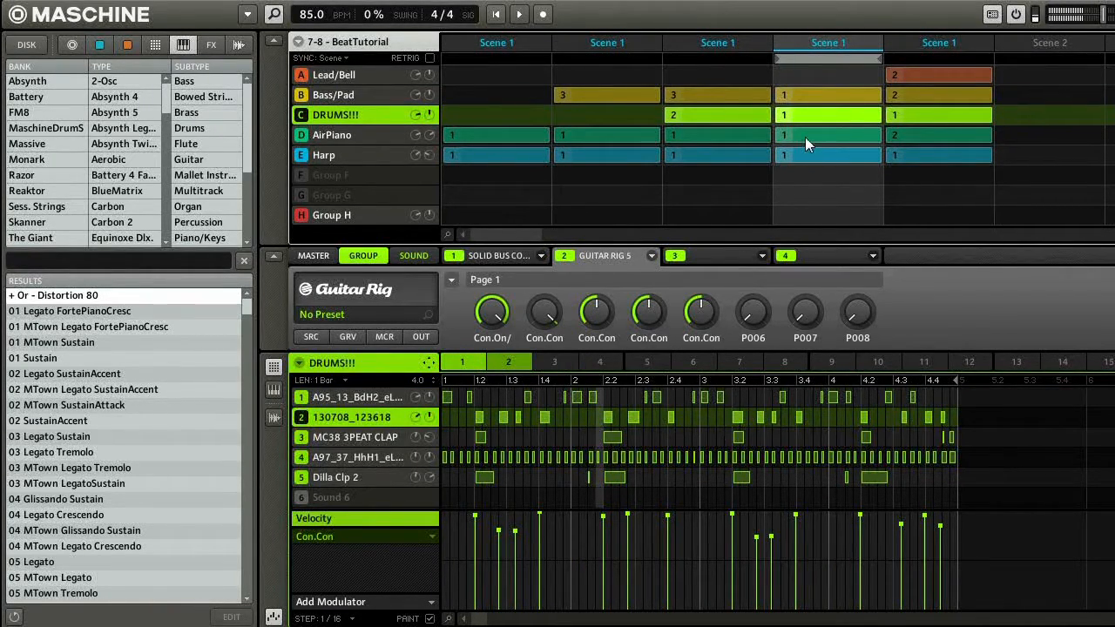
left_click(805, 136)
left_click(801, 153)
left_click(803, 139)
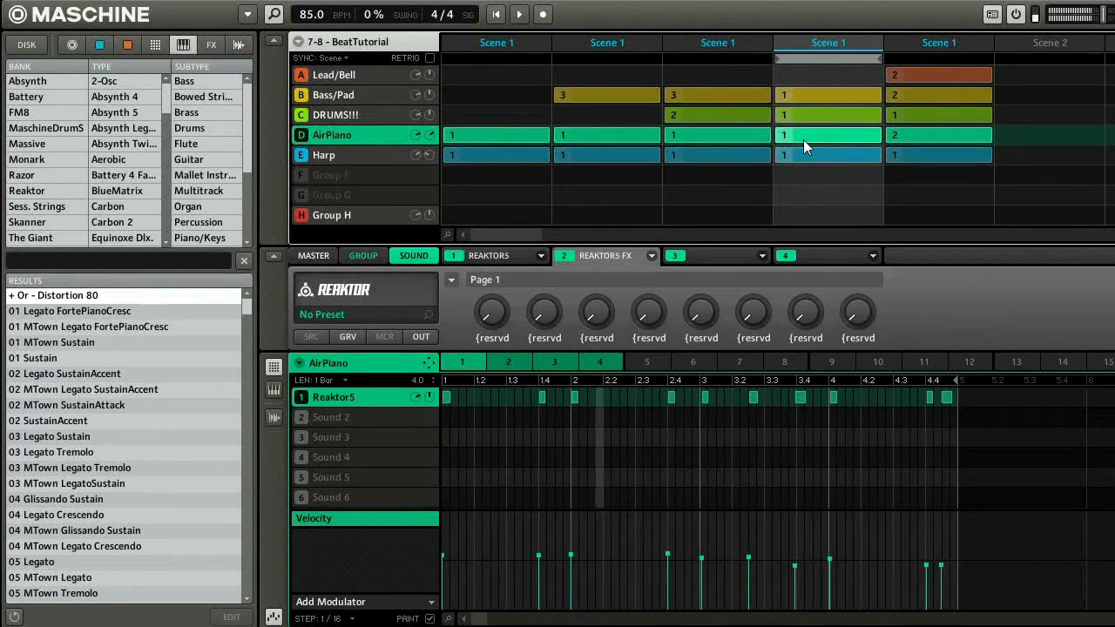